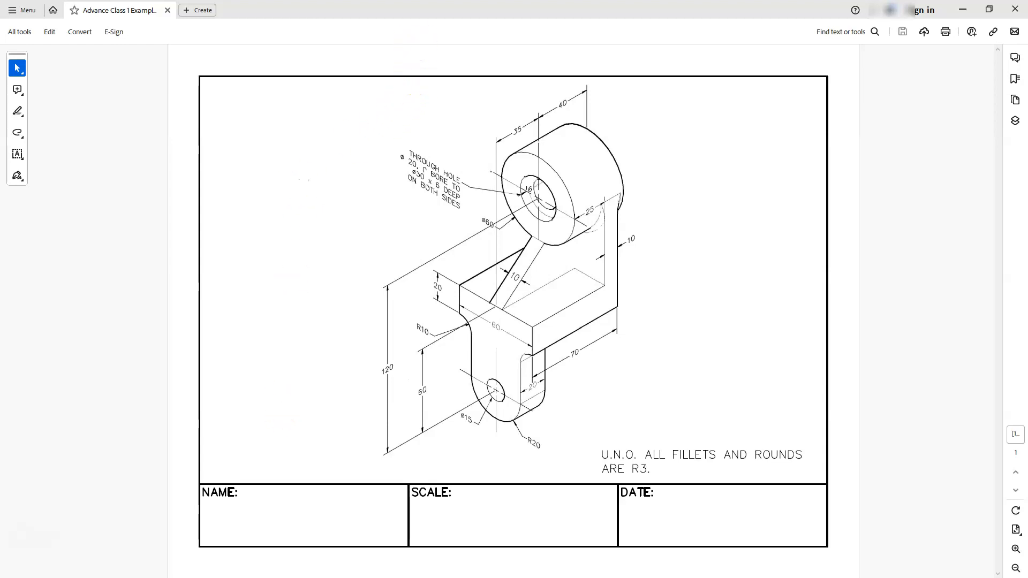
{"action": "mouse_move", "coordinate": [535, 325]}
{"action": "left_mouse_down"}
{"action": "mouse_move", "coordinate": [535, 357]}
{"action": "mouse_move", "coordinate": [626, 307]}
{"action": "mouse_move", "coordinate": [633, 253]}
{"action": "mouse_move", "coordinate": [624, 193]}
{"action": "mouse_move", "coordinate": [607, 188]}
{"action": "mouse_move", "coordinate": [590, 209]}
{"action": "mouse_move", "coordinate": [586, 268]}
{"action": "mouse_move", "coordinate": [523, 316]}
{"action": "mouse_move", "coordinate": [528, 339]}
{"action": "left_mouse_up"}
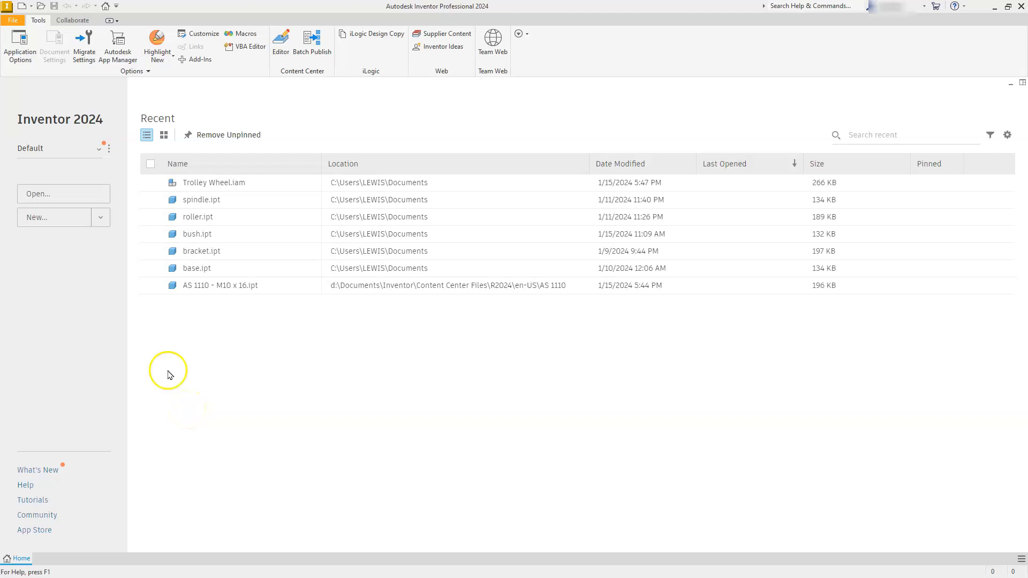
Create a new metric part from the Standard (mm).ipt template and start a 2D sketch on the YZ plane.
{"action": "left_click", "coordinate": [20, 7]}
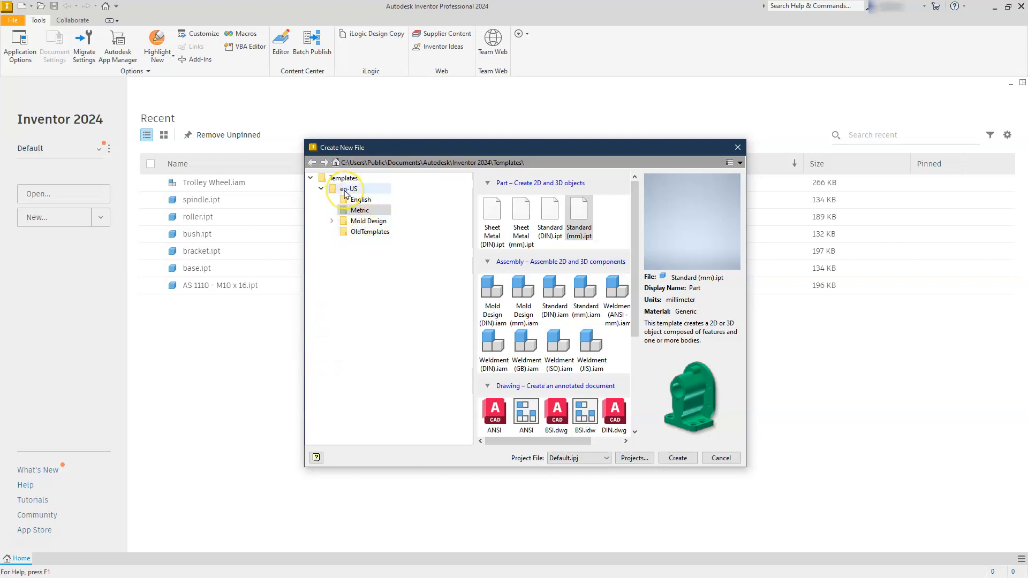
{"action": "left_click", "coordinate": [360, 211]}
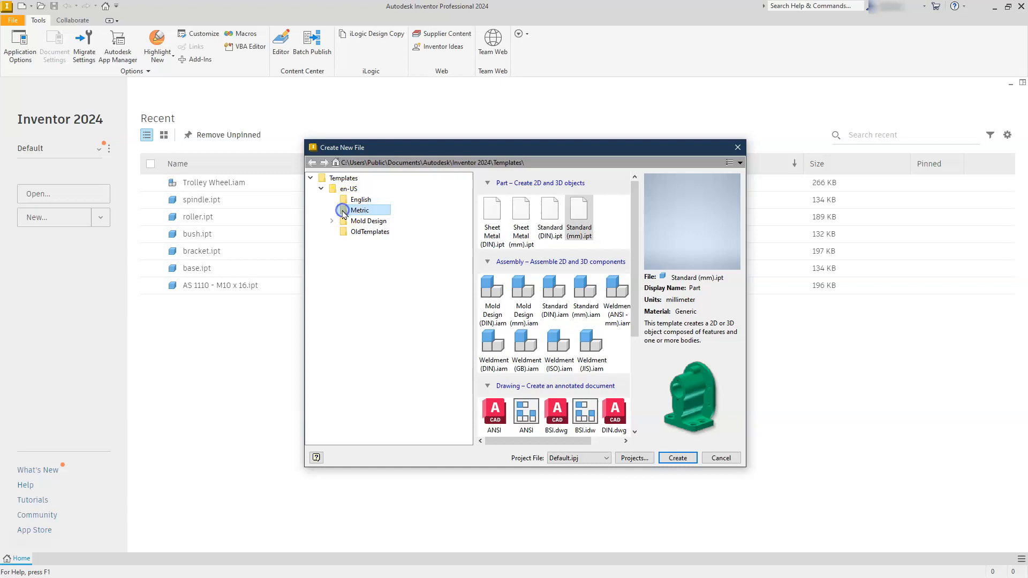
{"action": "left_click", "coordinate": [580, 216]}
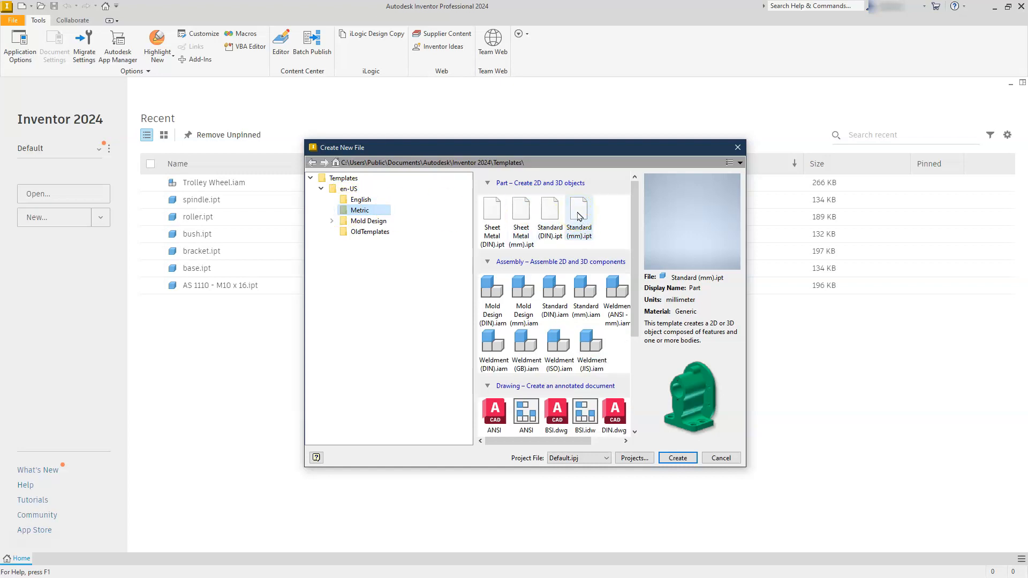
{"action": "double_click", "coordinate": [579, 216]}
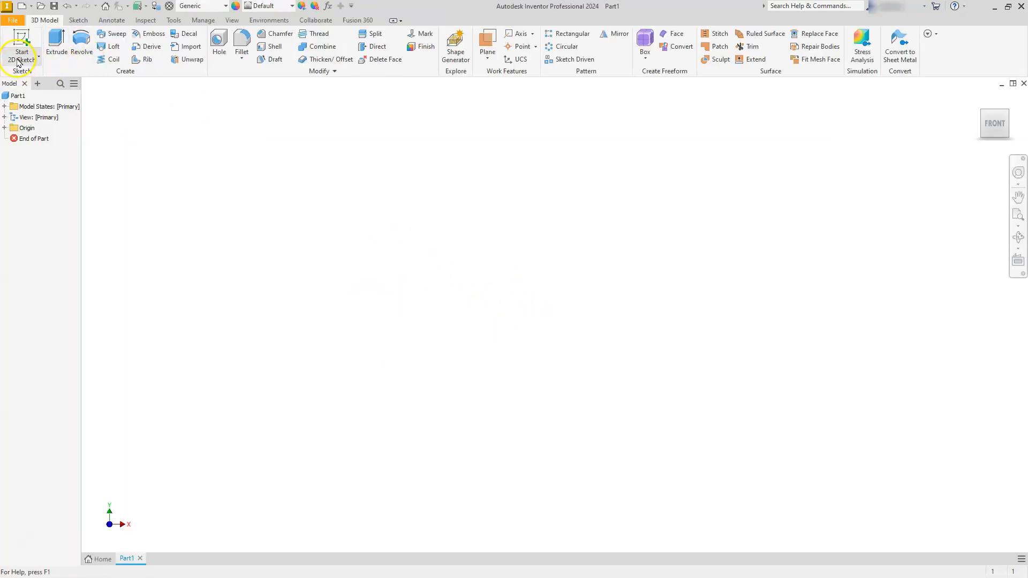
{"action": "left_click", "coordinate": [23, 42]}
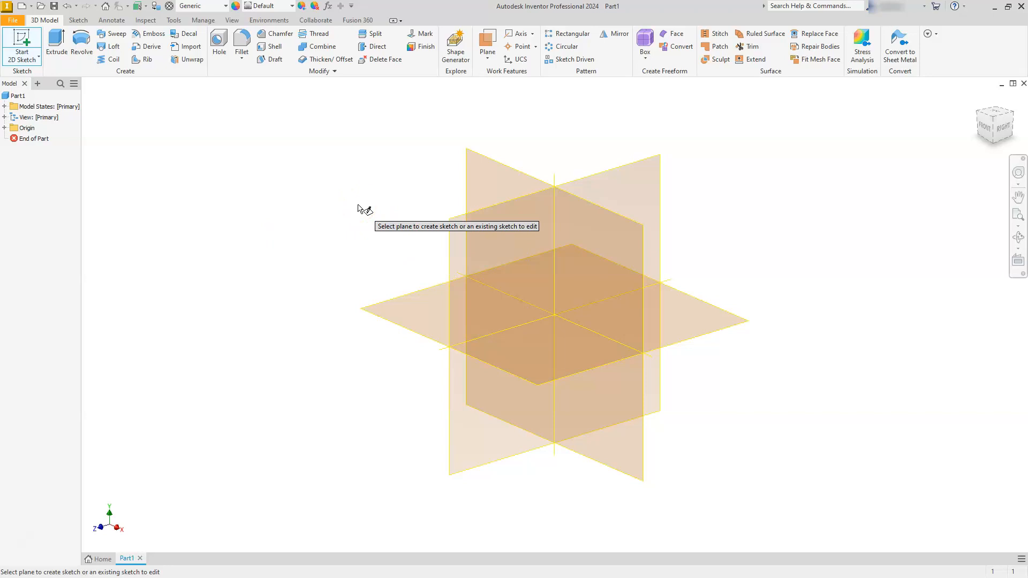
{"action": "left_click", "coordinate": [459, 235]}
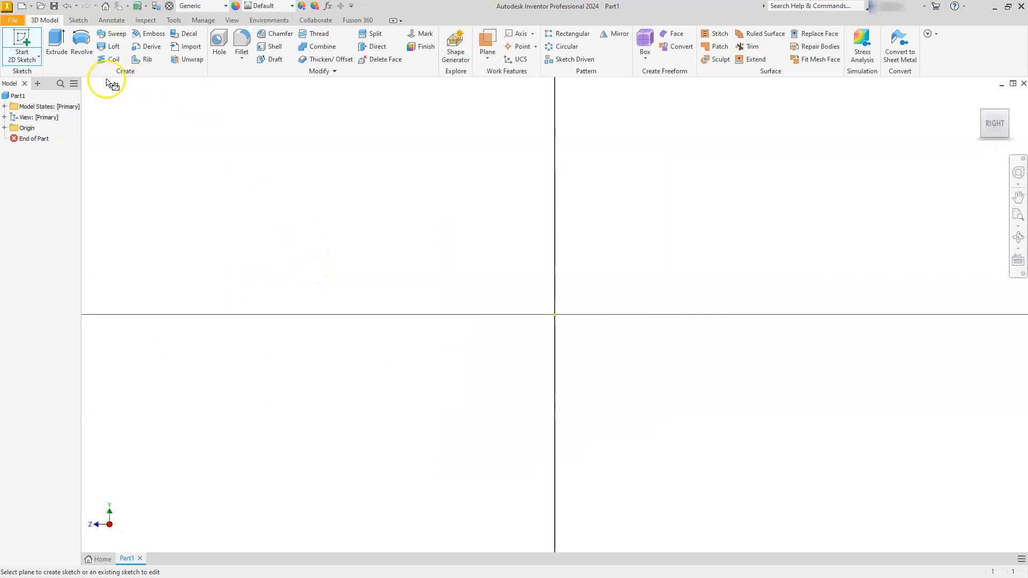
Sketch a closed L-shaped line profile about 17 mm wide and 17 mm tall, with its upright at the end opposite the +Z side.
{"action": "left_click", "coordinate": [59, 48]}
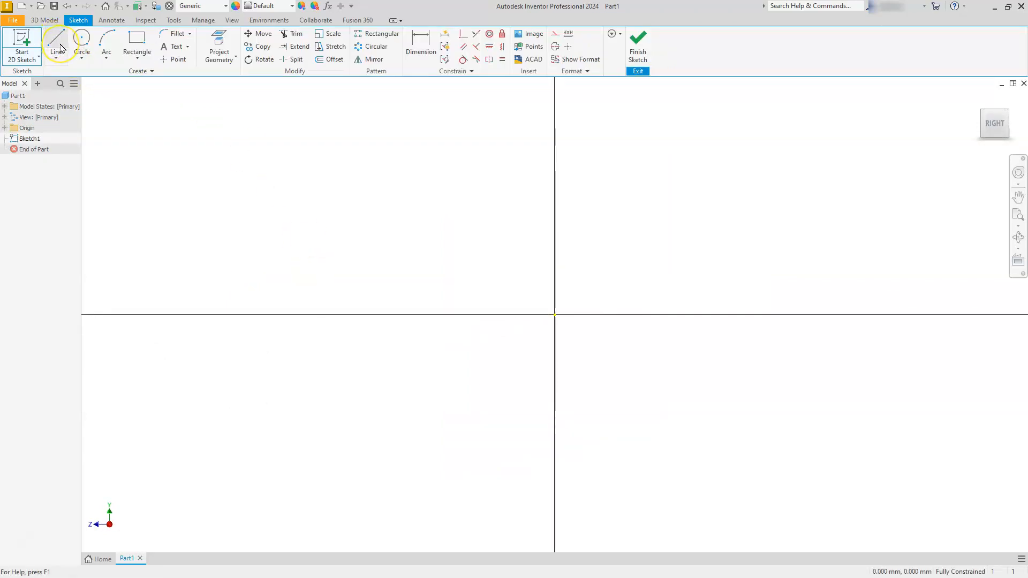
{"action": "left_click", "coordinate": [420, 379]}
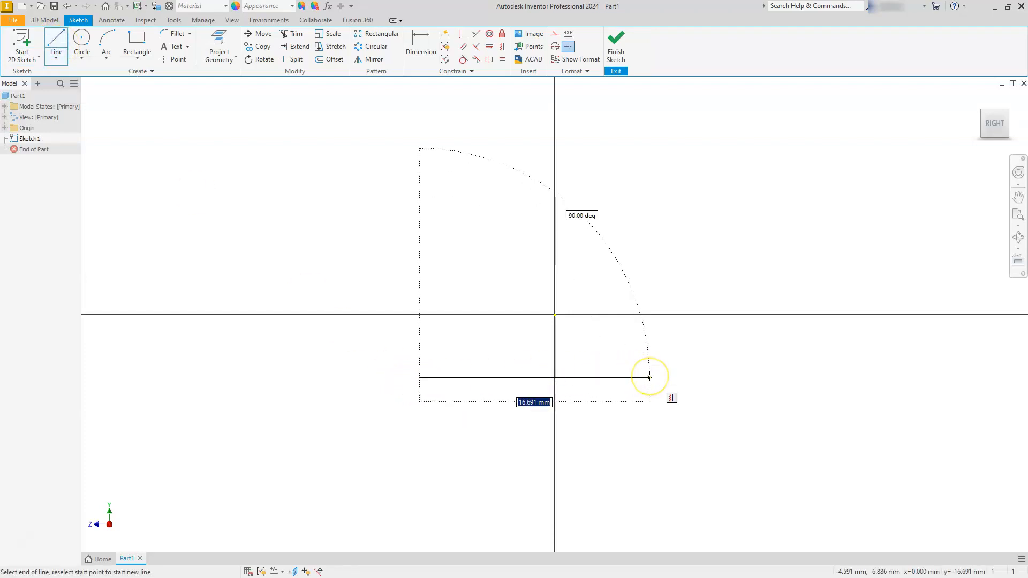
{"action": "left_click", "coordinate": [650, 378]}
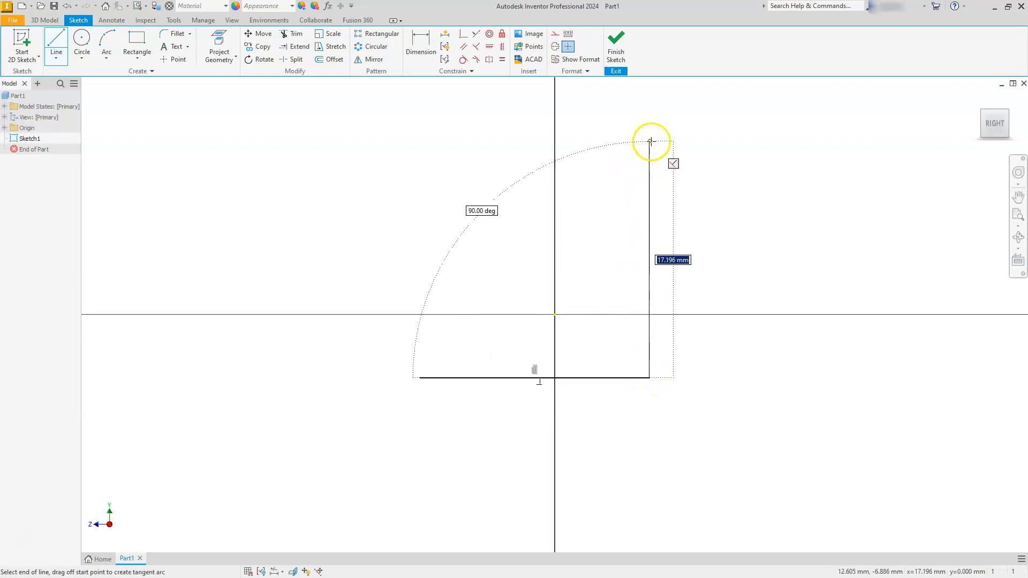
{"action": "left_click", "coordinate": [613, 140]}
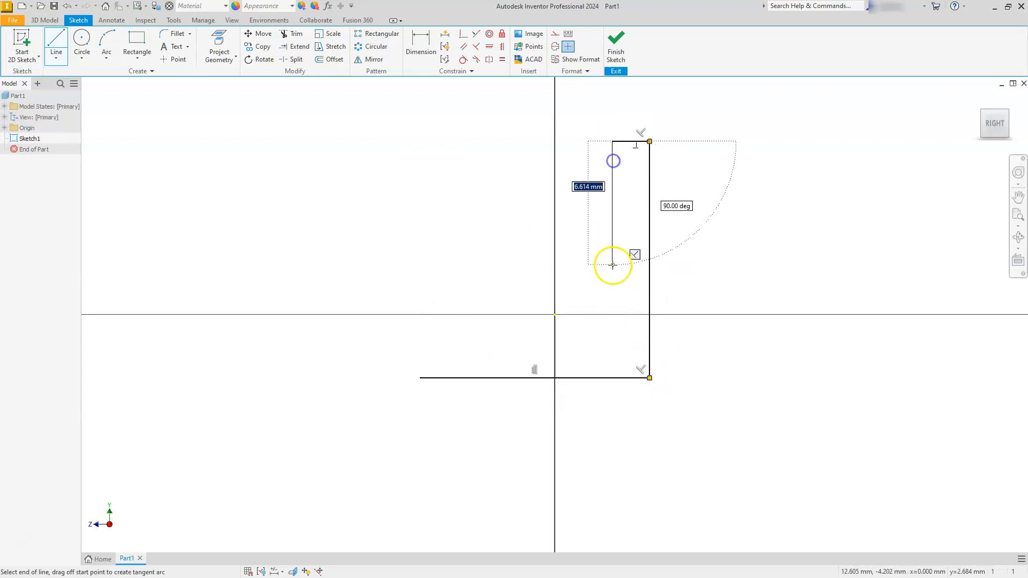
{"action": "left_click", "coordinate": [613, 329]}
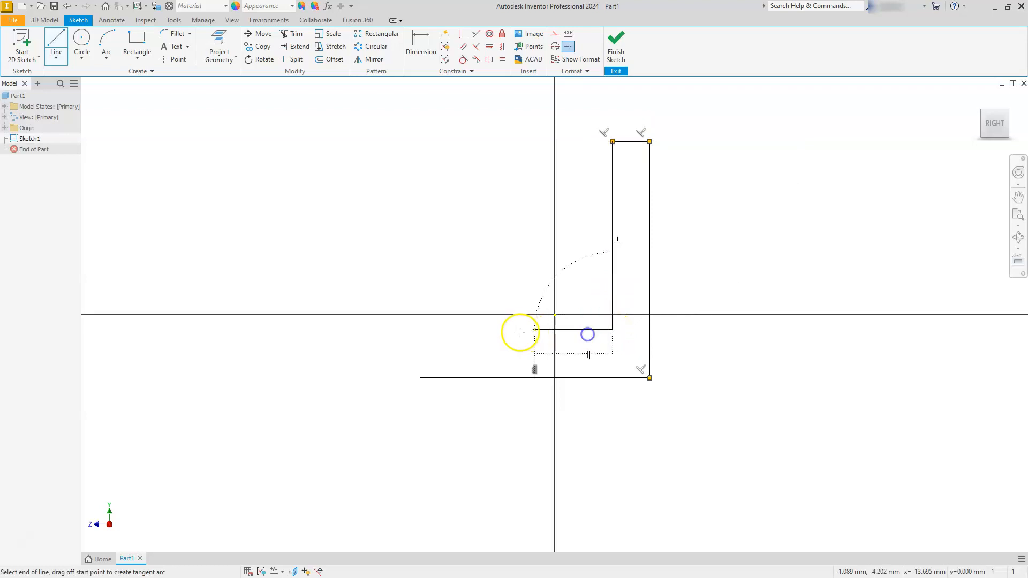
{"action": "left_click", "coordinate": [421, 329]}
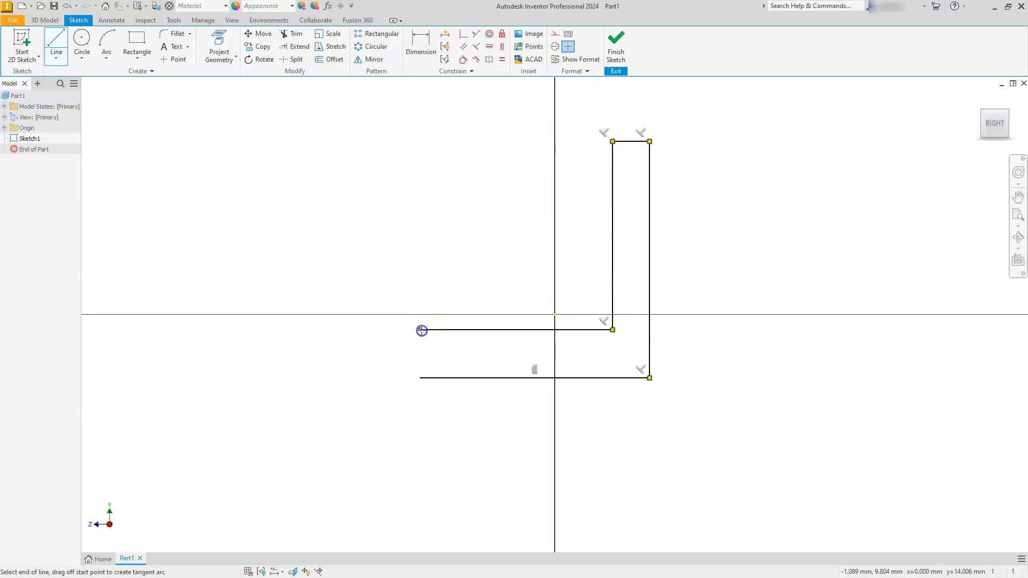
{"action": "left_click", "coordinate": [421, 377]}
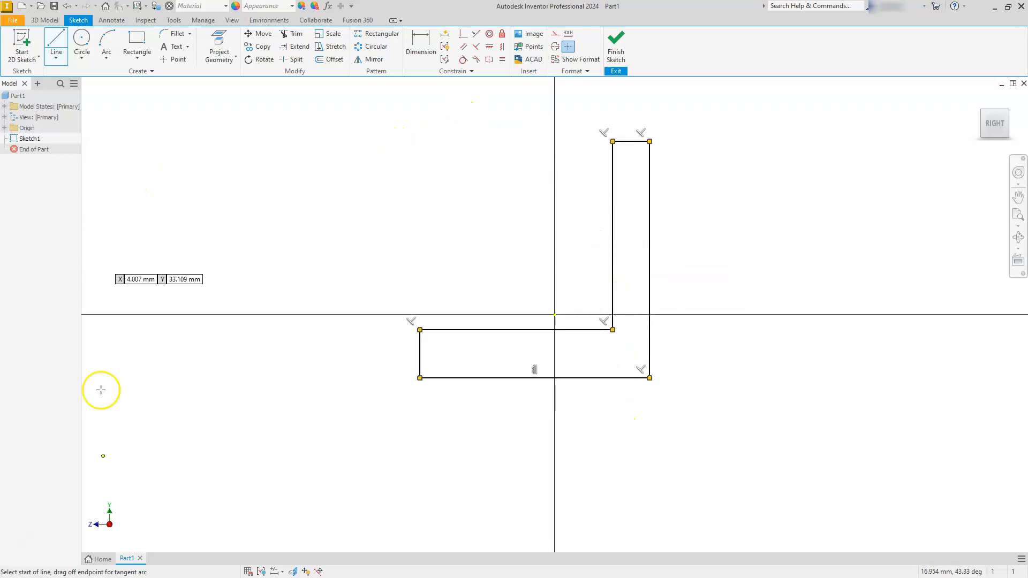
Switch to the PDF drawing and examine the height and thickness dimensions needed for the L-shaped profile.
{"action": "key", "text": "alt+Tab"}
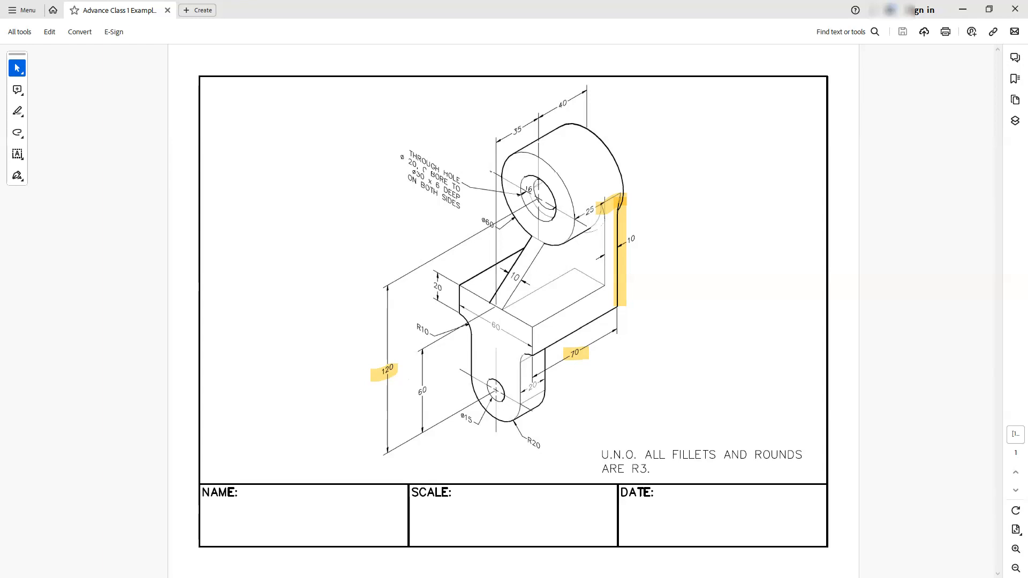
{"action": "left_click_drag", "start_coordinate": [410, 391], "coordinate": [431, 384]}
{"action": "left_click_drag", "start_coordinate": [425, 282], "coordinate": [451, 290]}
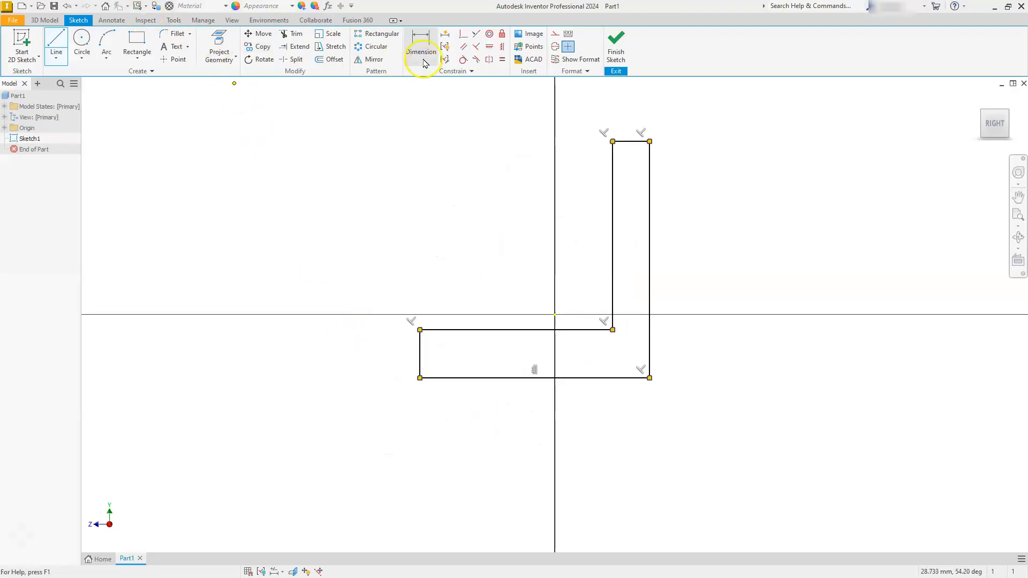
Dimension the bottom edge of the L-shaped profile at 70 mm.
{"action": "left_click", "coordinate": [422, 60]}
{"action": "left_click", "coordinate": [481, 381]}
{"action": "left_click", "coordinate": [523, 432]}
{"action": "type", "text": "7"}
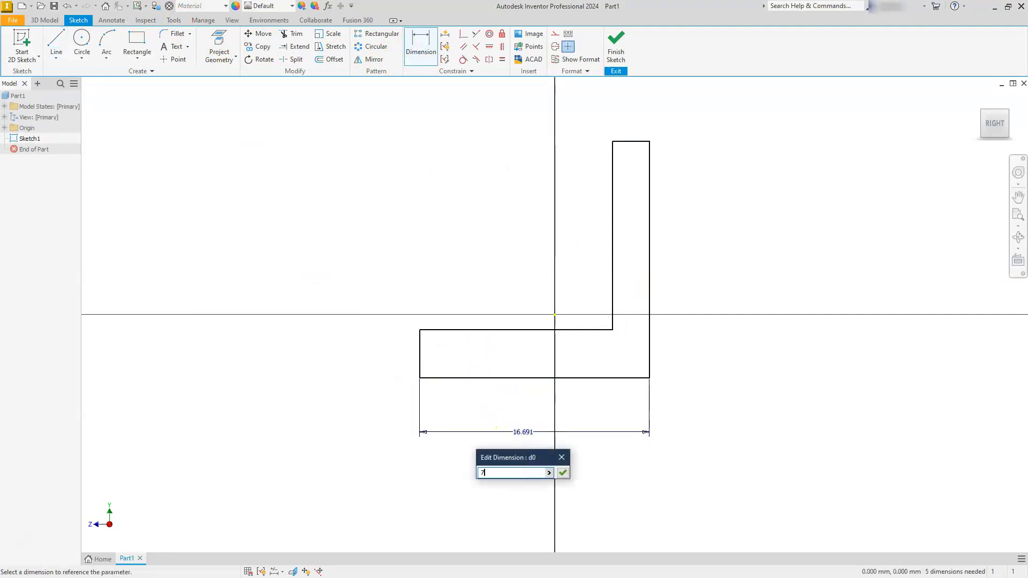
{"action": "type", "text": "0"}
{"action": "key", "text": "Return"}
Dimension the outer vertical edge of the L-shaped profile at 80 mm.
{"action": "scroll", "coordinate": [524, 429], "scroll_direction": "up", "scroll_amount": 4}
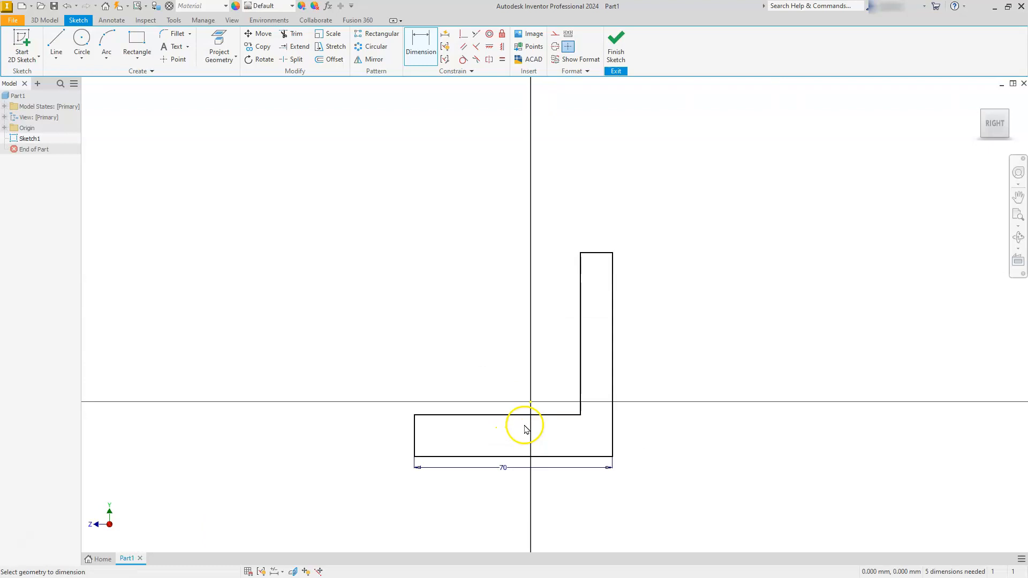
{"action": "scroll", "coordinate": [586, 387], "scroll_direction": "down", "scroll_amount": 3}
{"action": "left_click", "coordinate": [570, 377]}
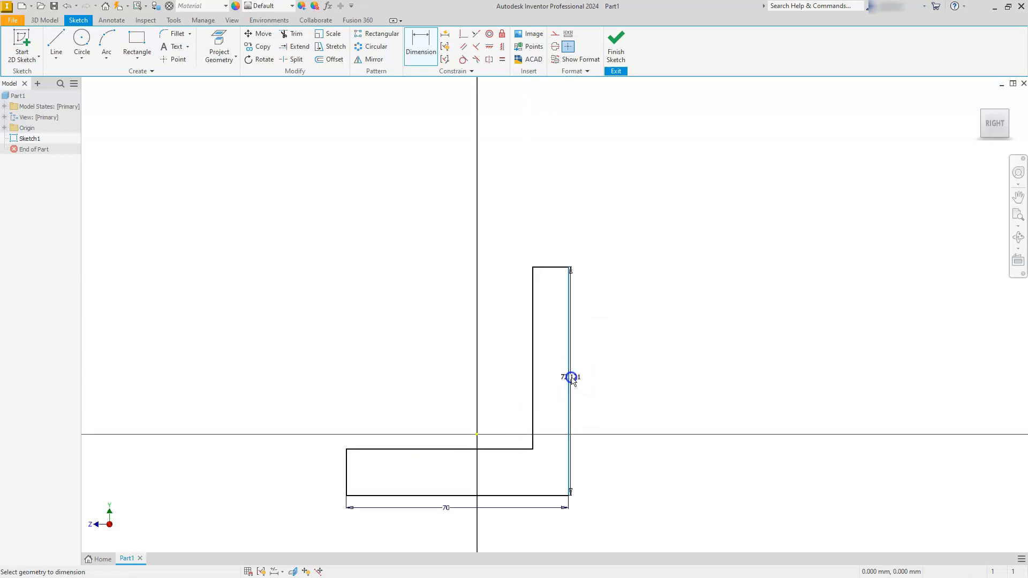
{"action": "left_click", "coordinate": [652, 394]}
{"action": "type", "text": "80"}
{"action": "key", "text": "Return"}
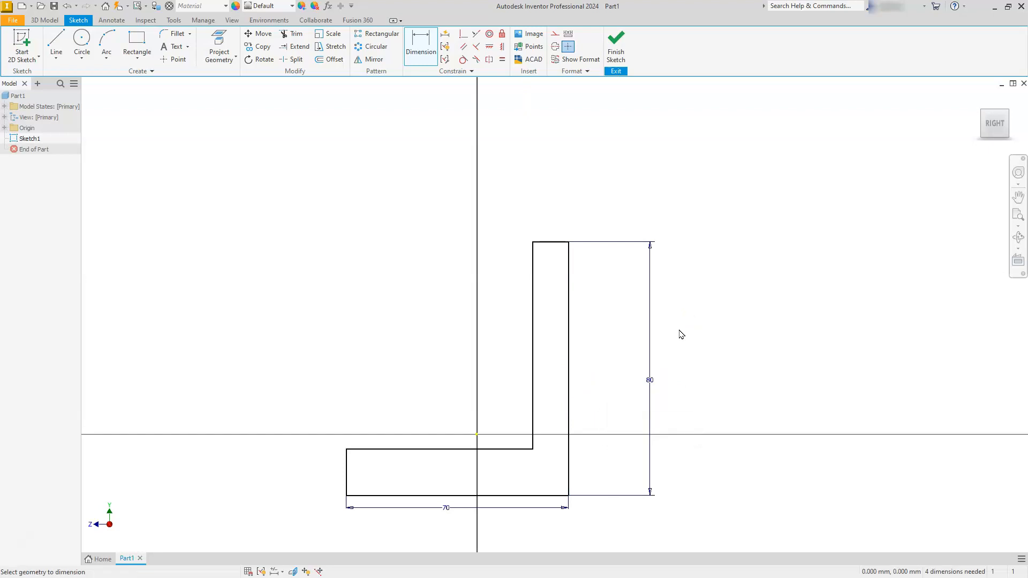
Dimension the horizontal leg's end edge at 20 mm and the upright's top edge at 10 mm.
{"action": "left_click", "coordinate": [347, 469]}
{"action": "left_click", "coordinate": [312, 475]}
{"action": "type", "text": "20"}
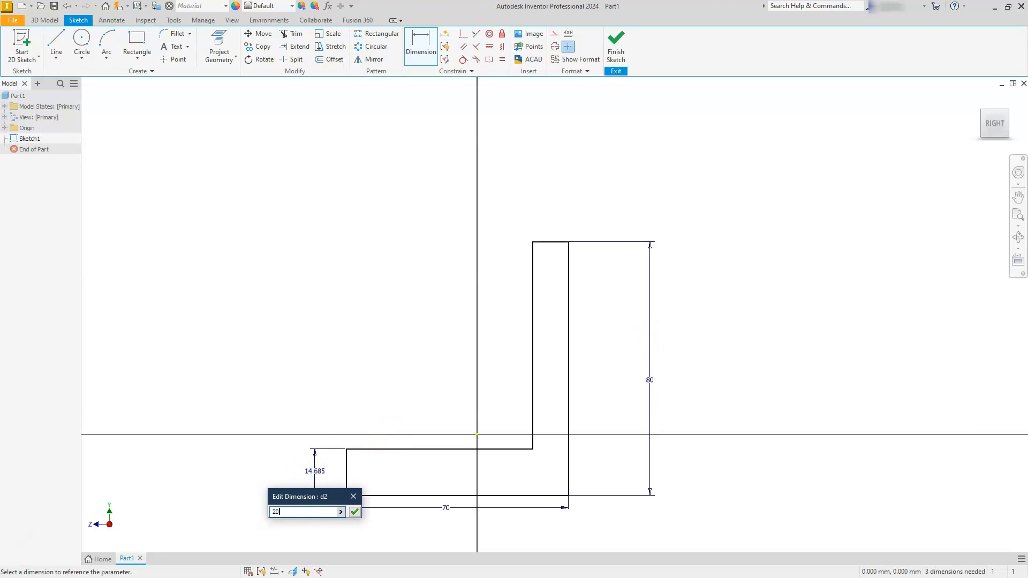
{"action": "key", "text": "Return"}
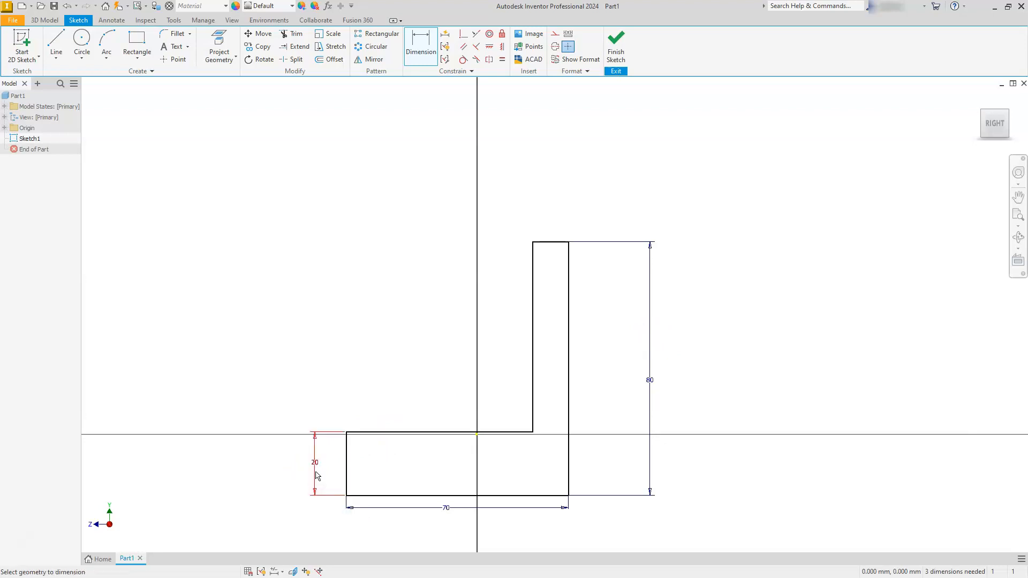
{"action": "left_click", "coordinate": [557, 244]}
{"action": "left_click", "coordinate": [592, 197]}
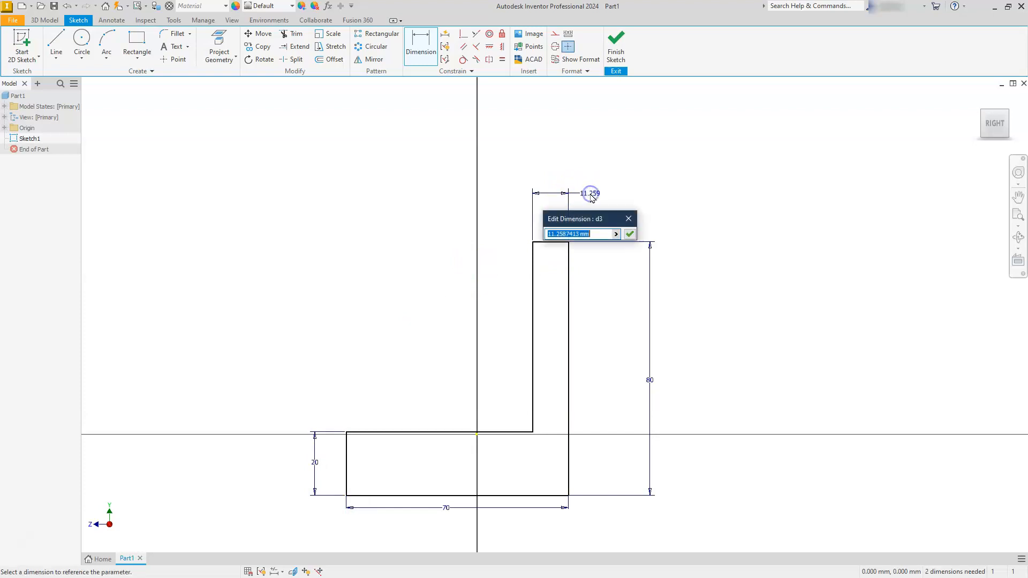
{"action": "type", "text": "10"}
{"action": "key", "text": "Return"}
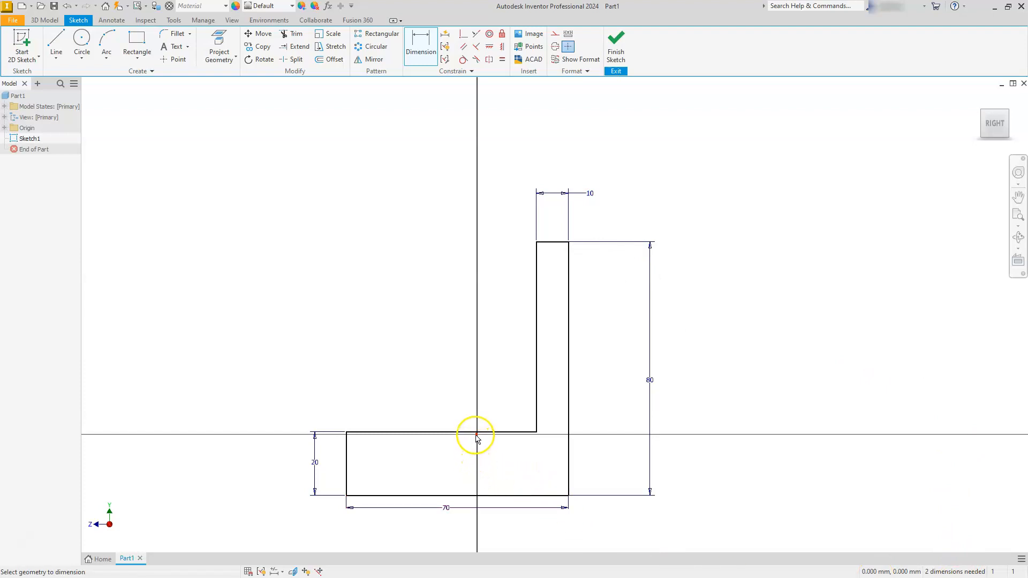
Dimension the vertical distance from the profile's bottom edge to the origin, setting it to d1/2, half of the 80 mm height.
{"action": "left_click", "coordinate": [526, 496]}
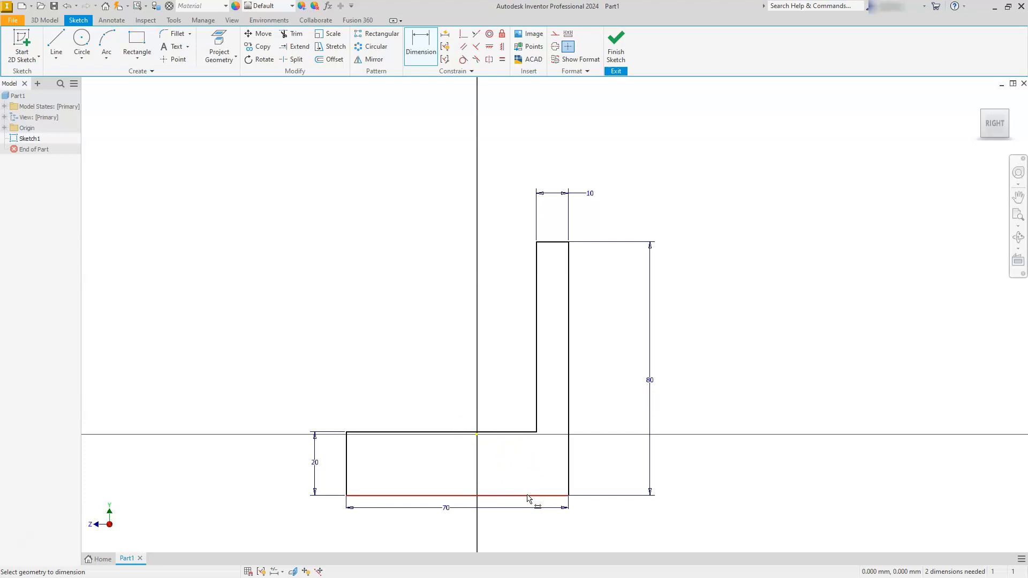
{"action": "left_click", "coordinate": [528, 496]}
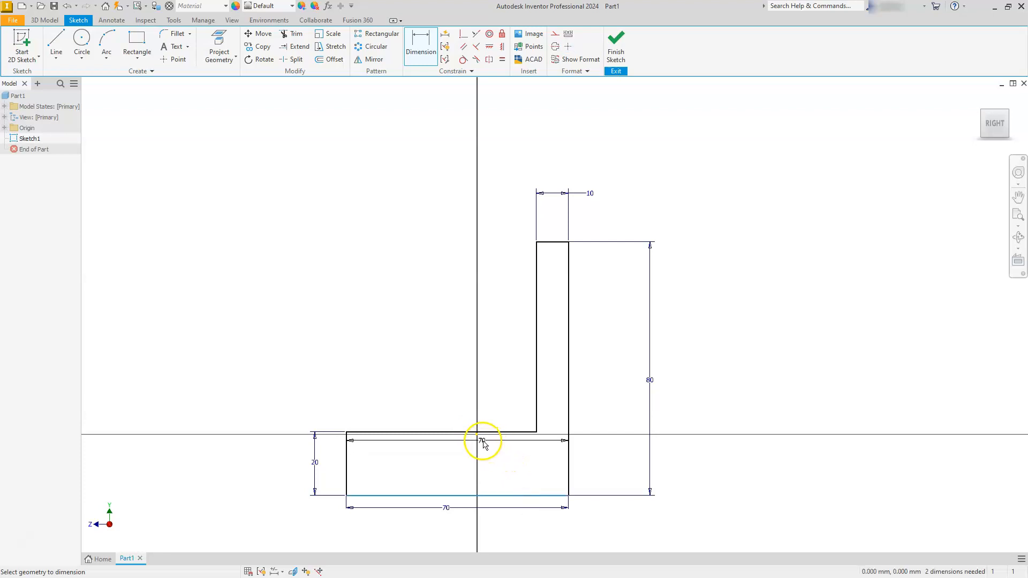
{"action": "left_click", "coordinate": [477, 438]}
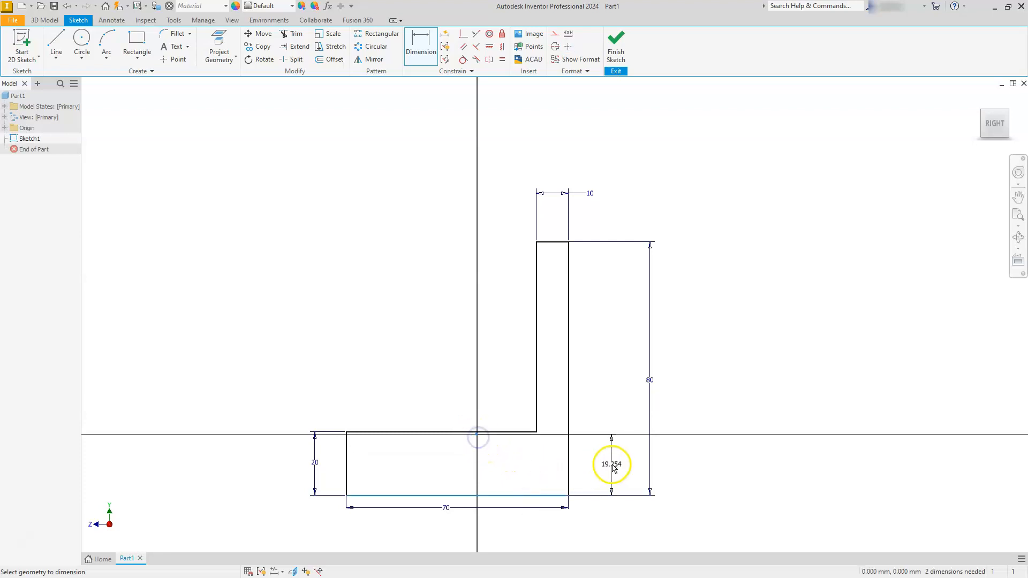
{"action": "left_click", "coordinate": [614, 468]}
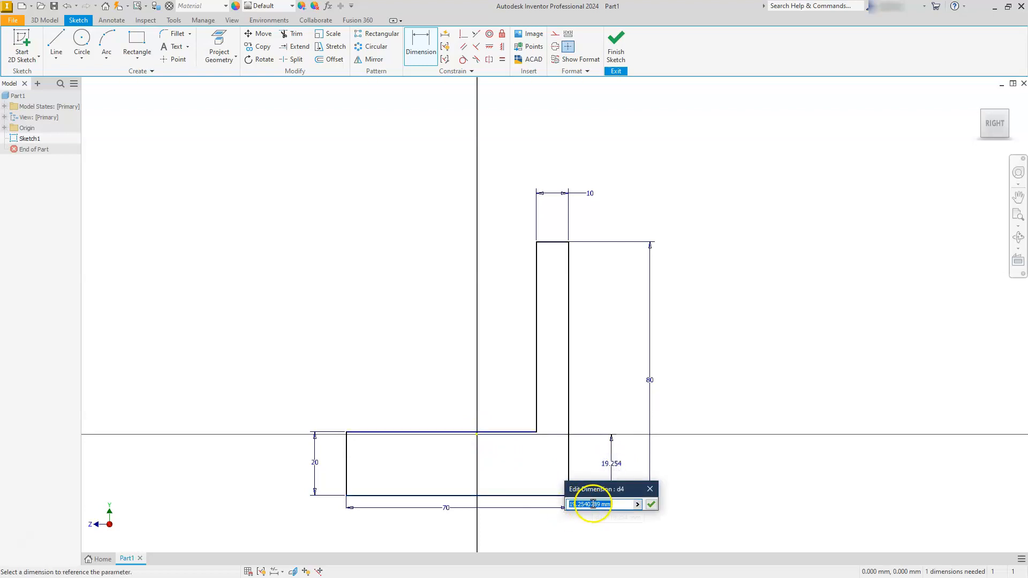
{"action": "left_click", "coordinate": [650, 387]}
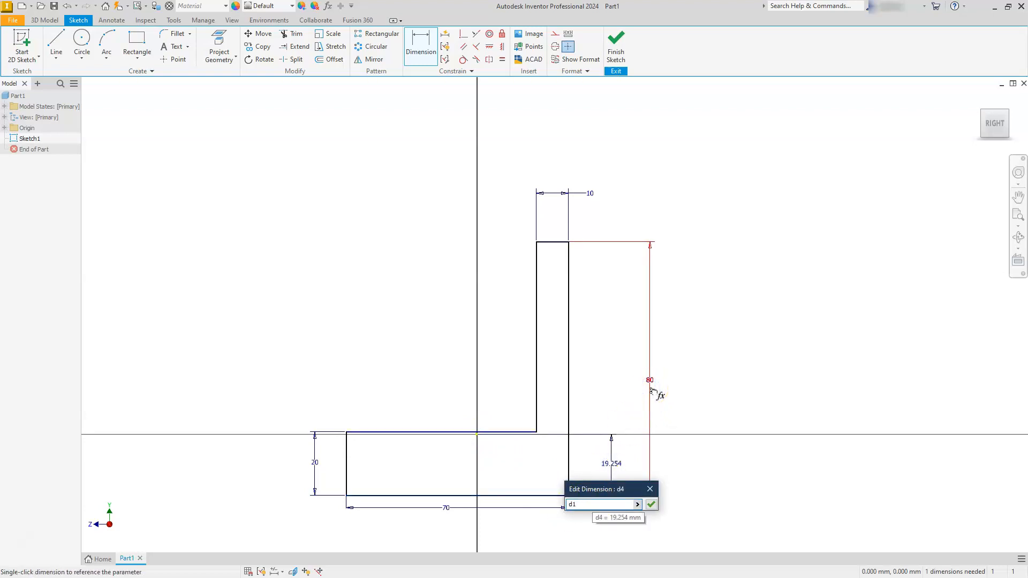
{"action": "type", "text": "/2"}
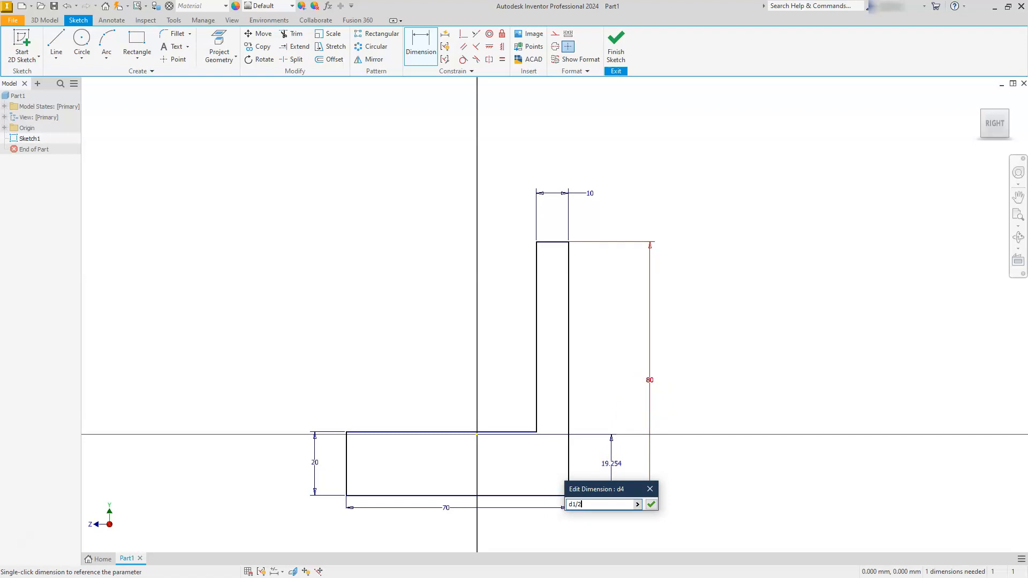
{"action": "key", "text": "Return"}
Dimension the horizontal distance from the horizontal leg's end edge to the origin, setting it to d0/2, half of the 70 mm width.
{"action": "scroll", "coordinate": [629, 334], "scroll_direction": "down", "scroll_amount": 6}
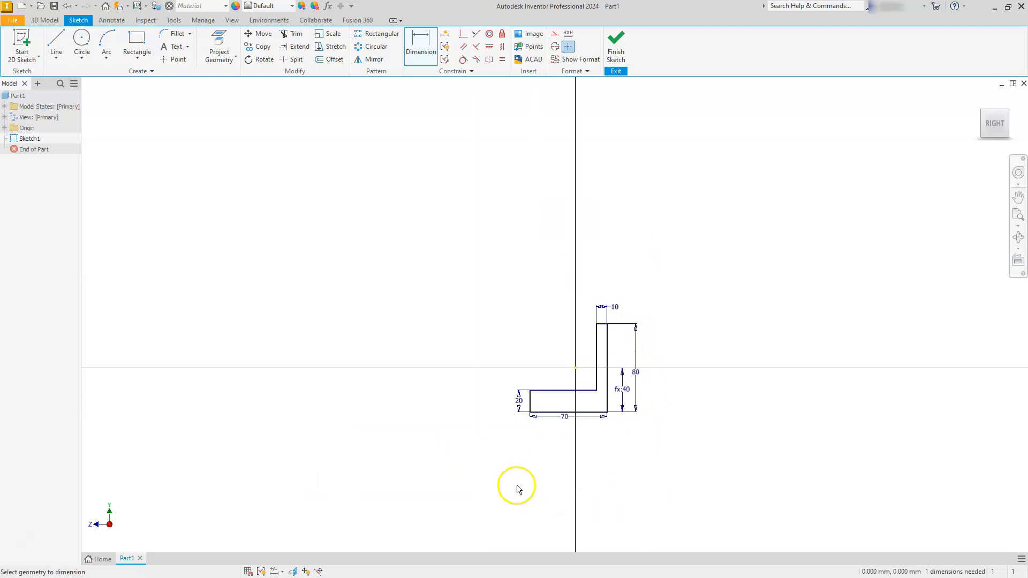
{"action": "scroll", "coordinate": [506, 445], "scroll_direction": "up", "scroll_amount": 3}
{"action": "scroll", "coordinate": [552, 391], "scroll_direction": "up", "scroll_amount": 4}
{"action": "scroll", "coordinate": [553, 393], "scroll_direction": "down", "scroll_amount": 3}
{"action": "left_click", "coordinate": [551, 352]}
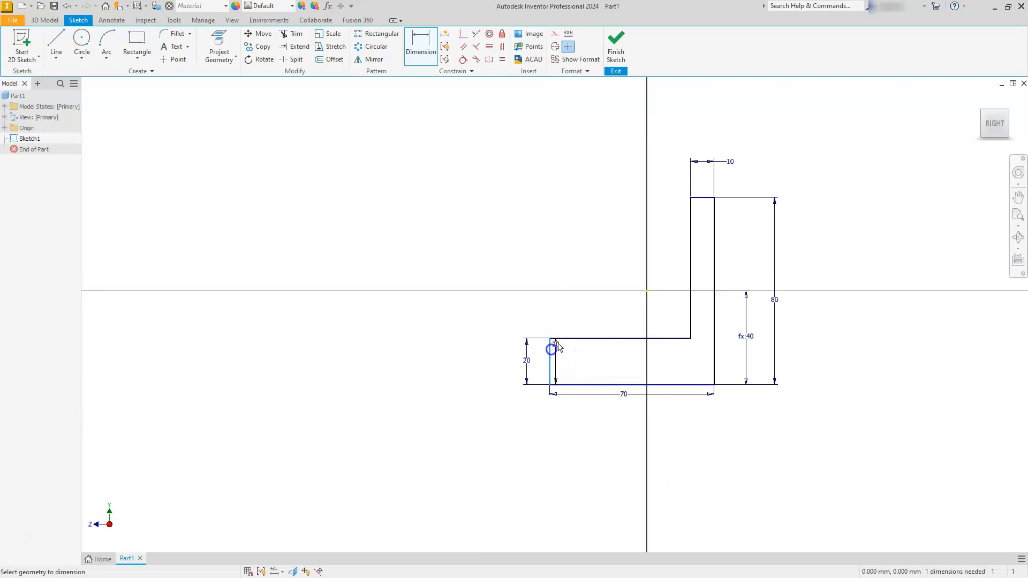
{"action": "left_click", "coordinate": [647, 292]}
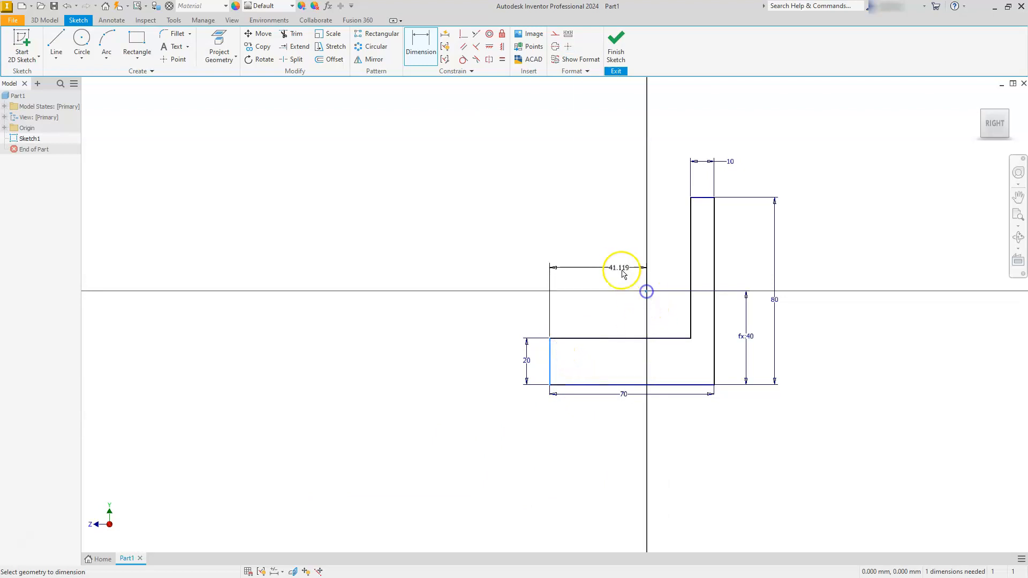
{"action": "left_click", "coordinate": [600, 251]}
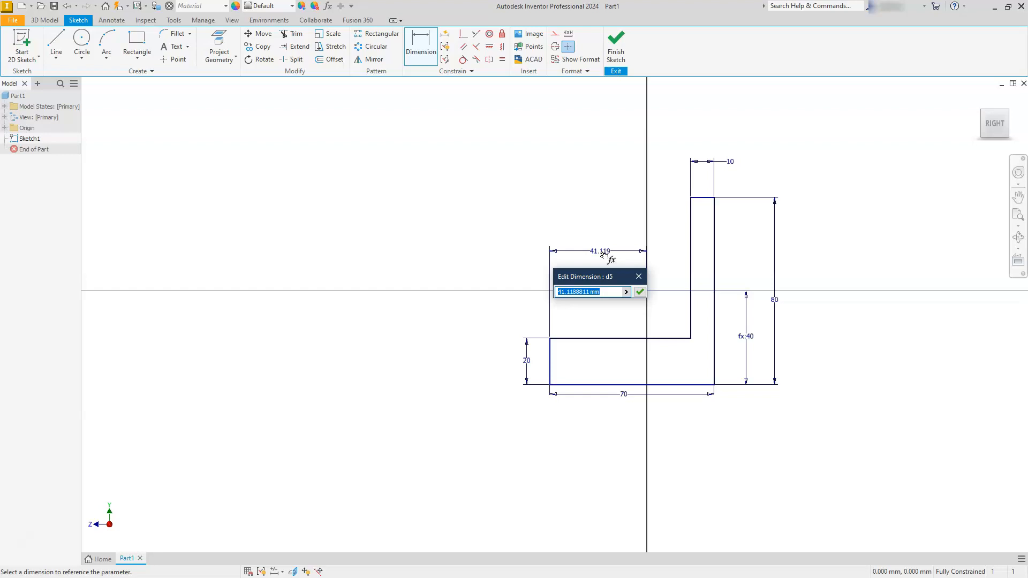
{"action": "left_click", "coordinate": [625, 396]}
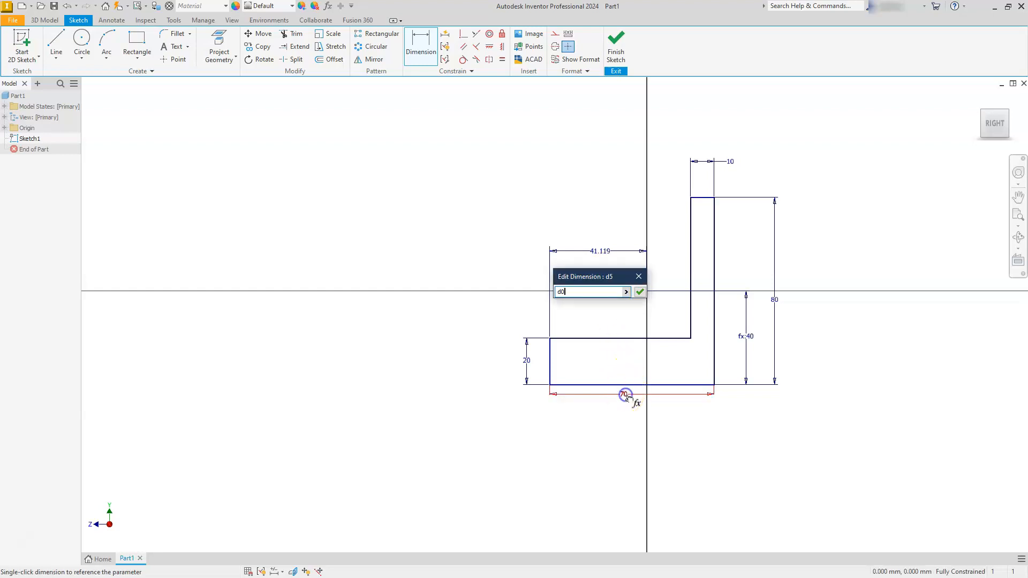
{"action": "type", "text": "/2"}
{"action": "key", "text": "Return"}
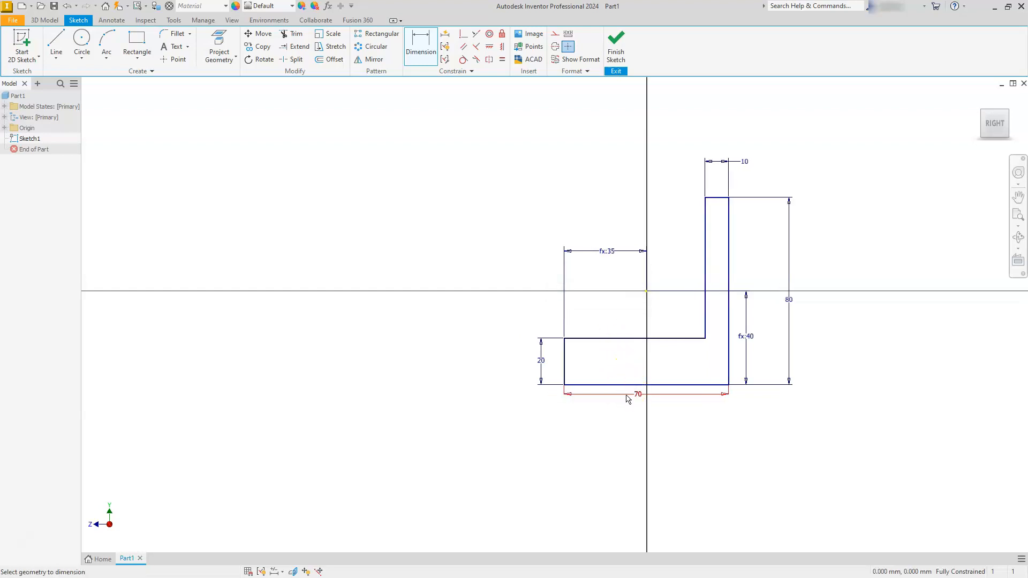
{"action": "left_click", "coordinate": [574, 445]}
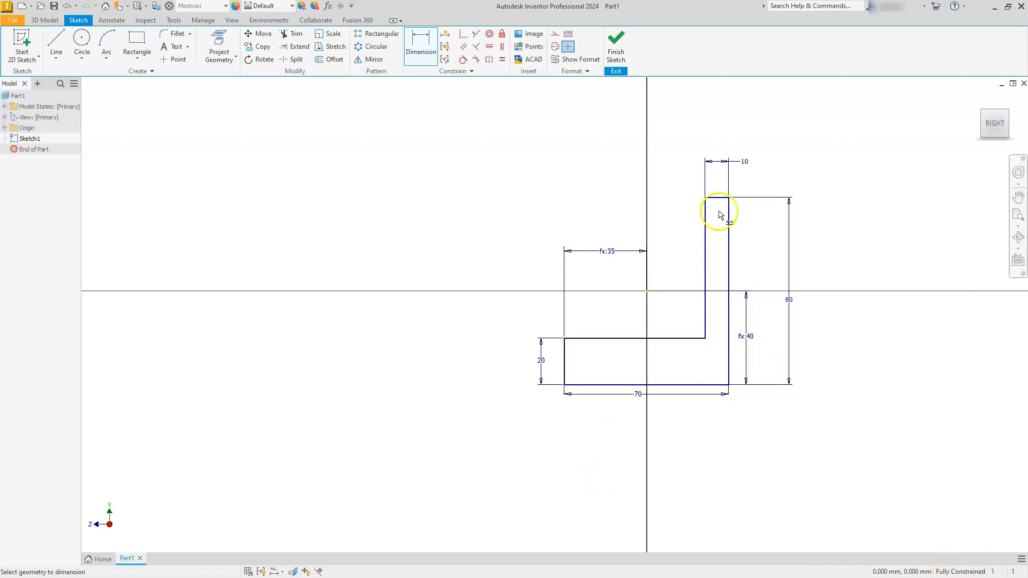
Finish the sketch and extrude the L-shaped profile 60 mm symmetrically about its sketch plane.
{"action": "left_click", "coordinate": [616, 48]}
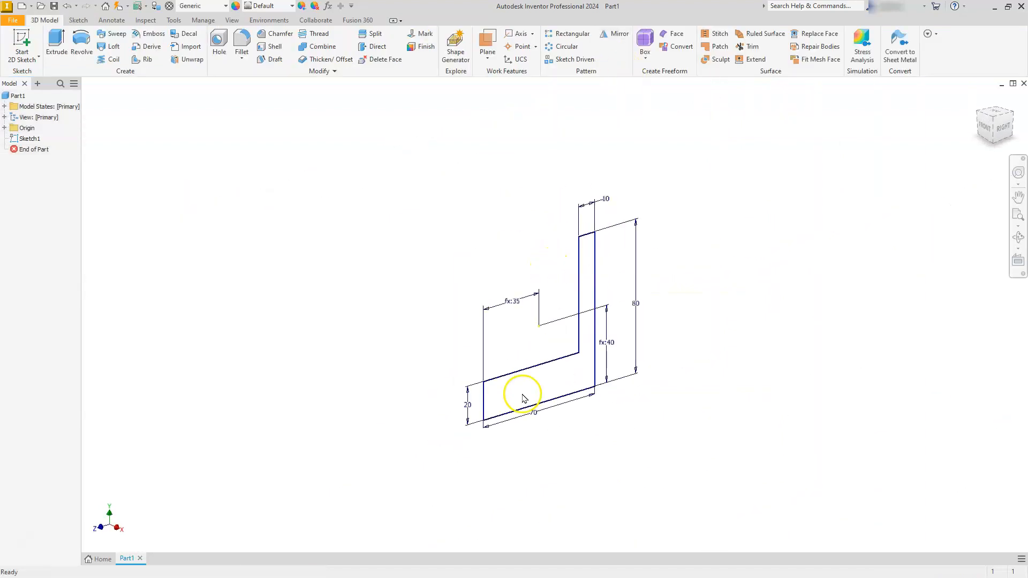
{"action": "left_click", "coordinate": [50, 43]}
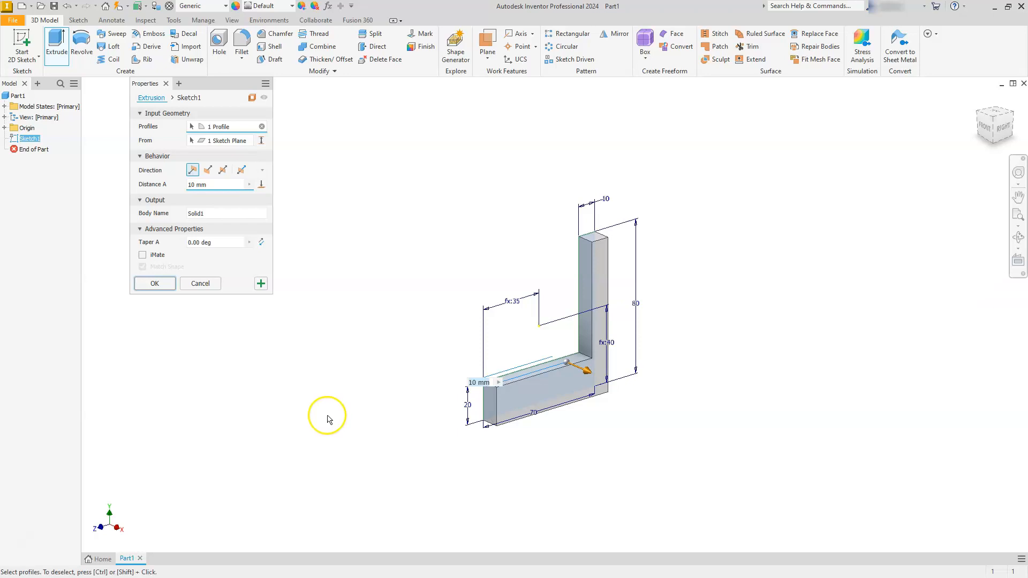
{"action": "left_click", "coordinate": [180, 182]}
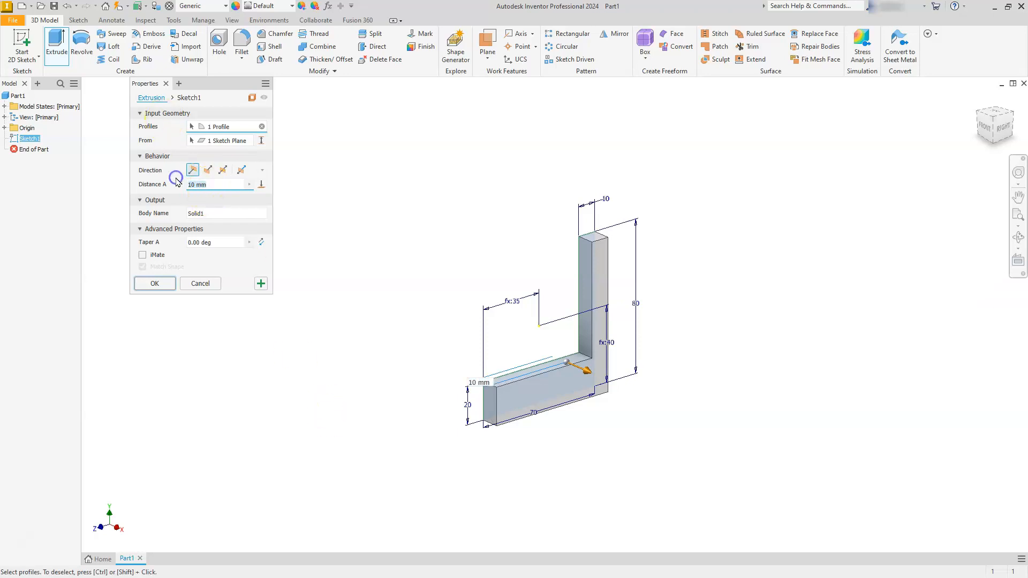
{"action": "left_click", "coordinate": [220, 172]}
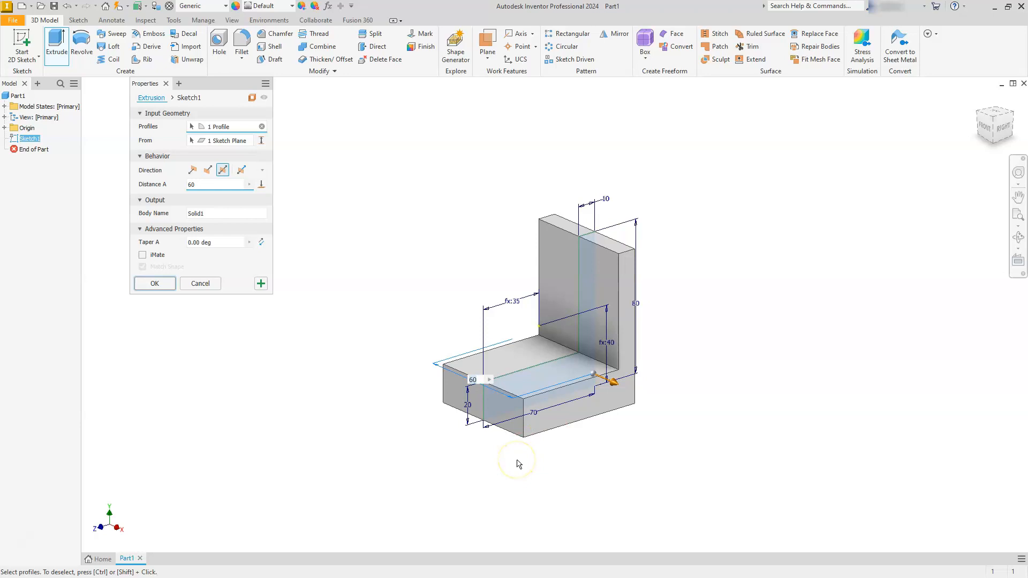
{"action": "left_click", "coordinate": [148, 287]}
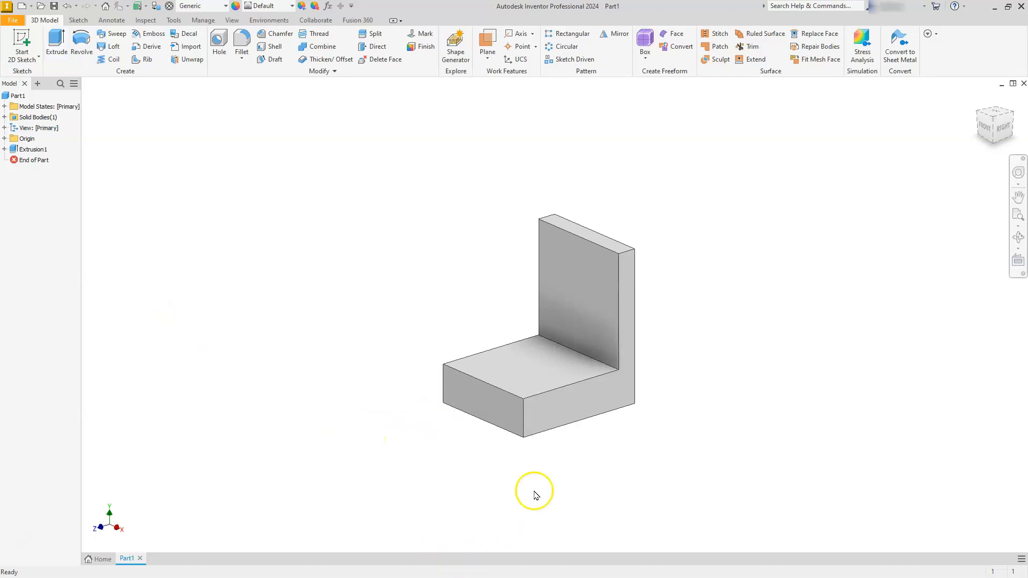
Start a sketch on the front end face of the bracket's base and draw a circle in the empty area below the part.
{"action": "left_click", "coordinate": [470, 393]}
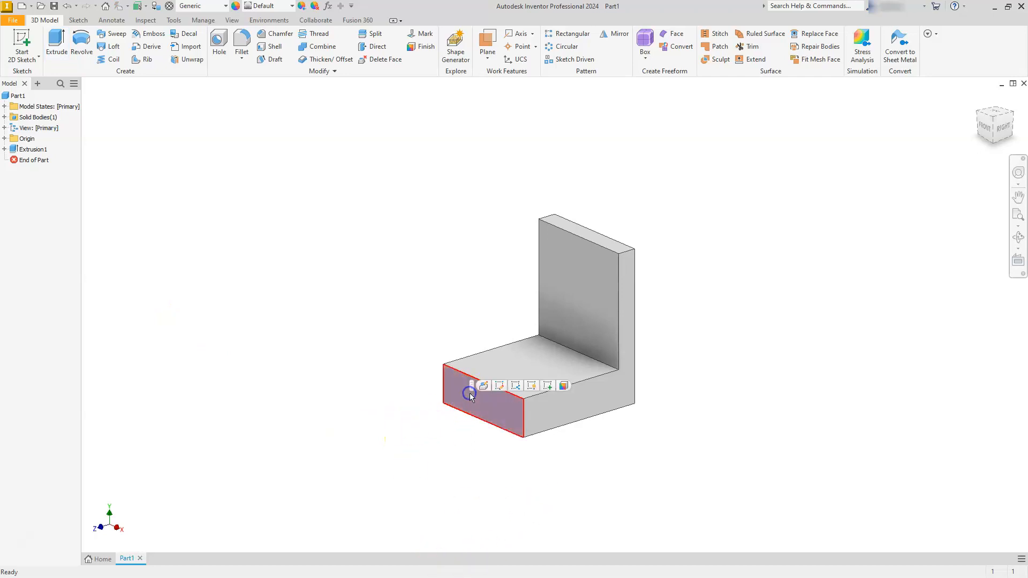
{"action": "left_click", "coordinate": [548, 389]}
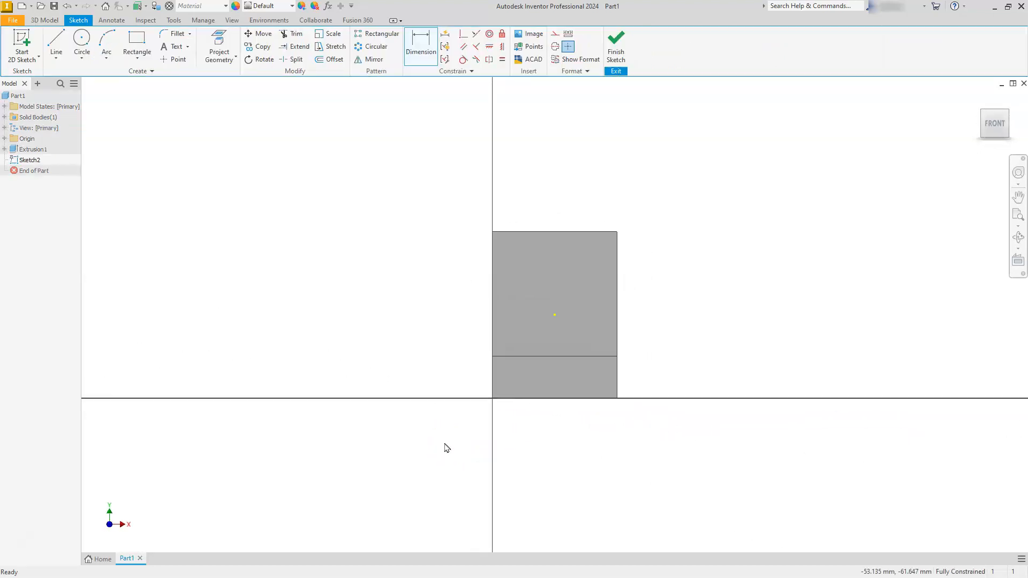
{"action": "scroll", "coordinate": [444, 400], "scroll_direction": "down", "scroll_amount": 5}
{"action": "scroll", "coordinate": [446, 445], "scroll_direction": "up", "scroll_amount": 3}
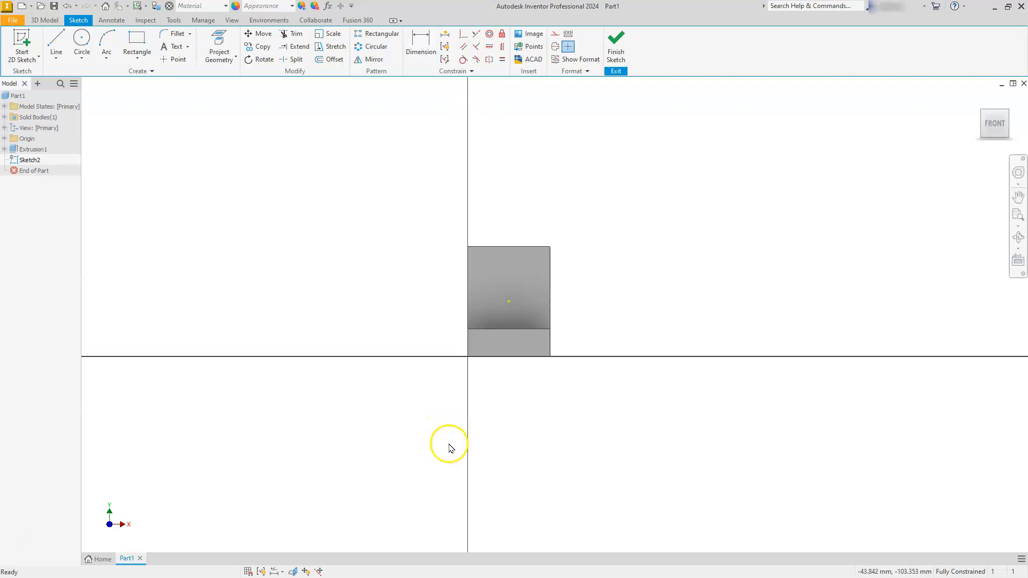
{"action": "left_click", "coordinate": [81, 39]}
{"action": "left_click", "coordinate": [560, 437]}
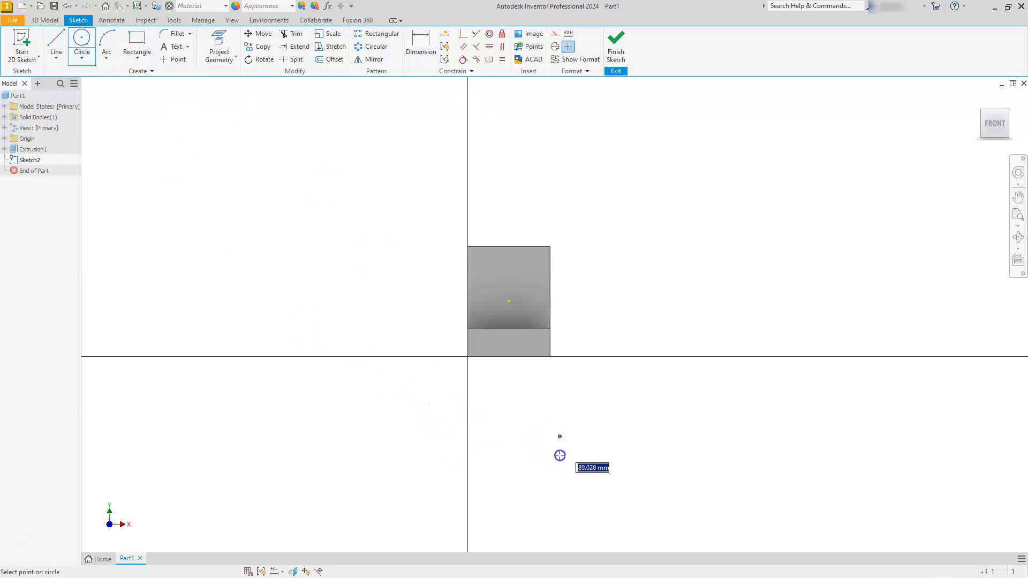
{"action": "left_click", "coordinate": [561, 471]}
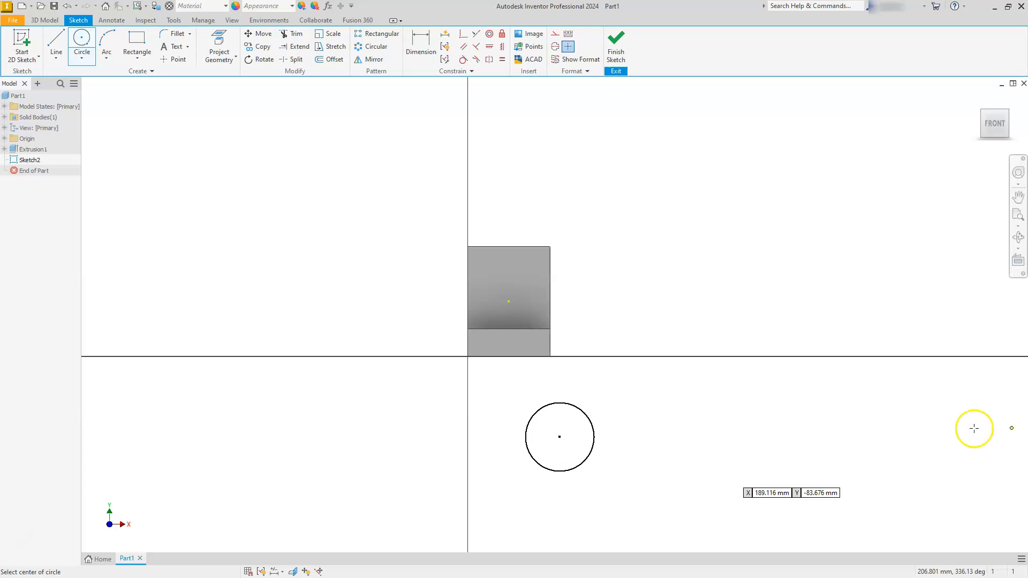
Draw a two-point center rectangle, taller than wide, beside the part and above the circle's level.
{"action": "scroll", "coordinate": [440, 390], "scroll_direction": "down", "scroll_amount": 3}
{"action": "scroll", "coordinate": [439, 389], "scroll_direction": "up", "scroll_amount": 3}
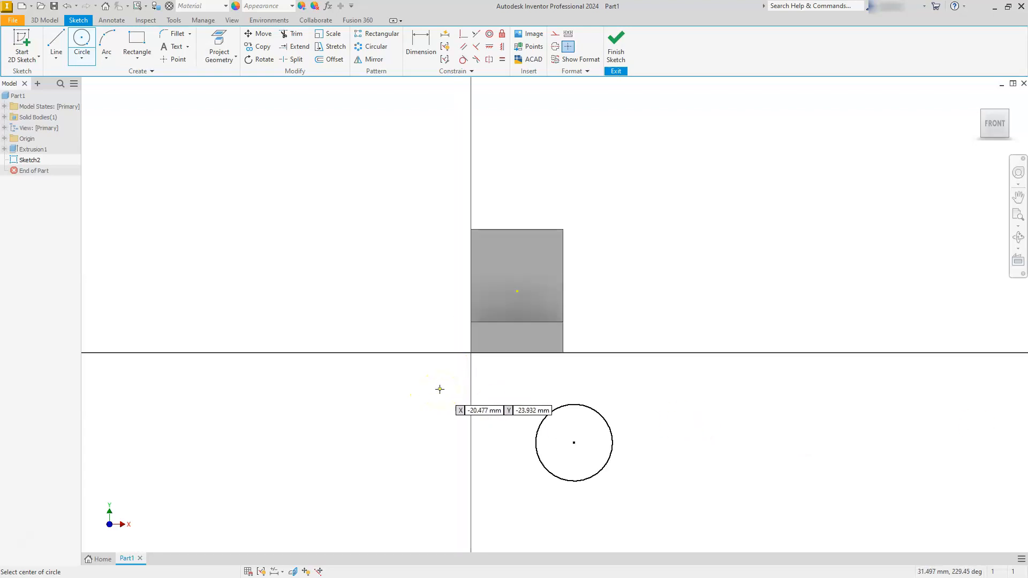
{"action": "scroll", "coordinate": [440, 390], "scroll_direction": "up", "scroll_amount": 2}
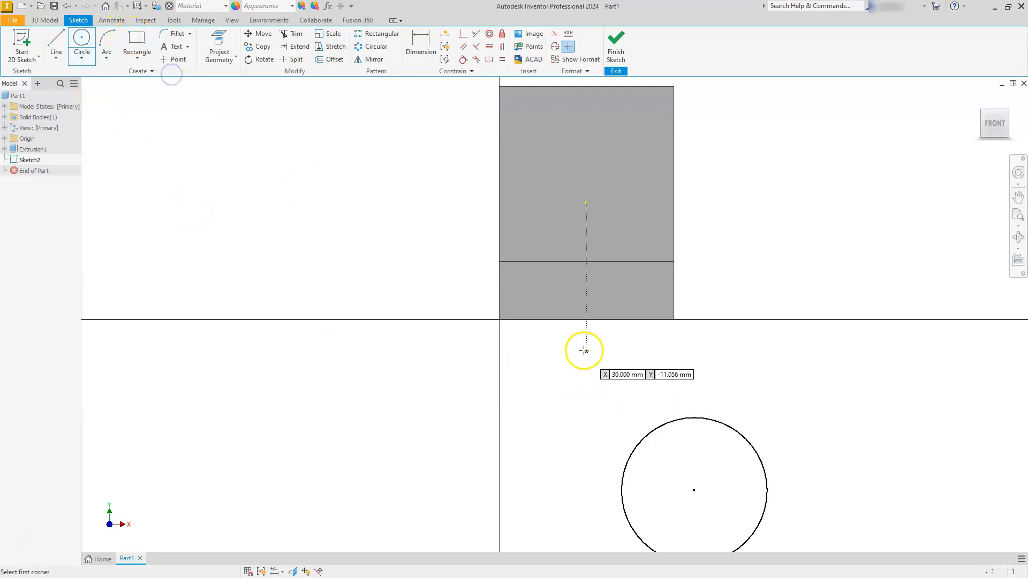
{"action": "left_click", "coordinate": [137, 57]}
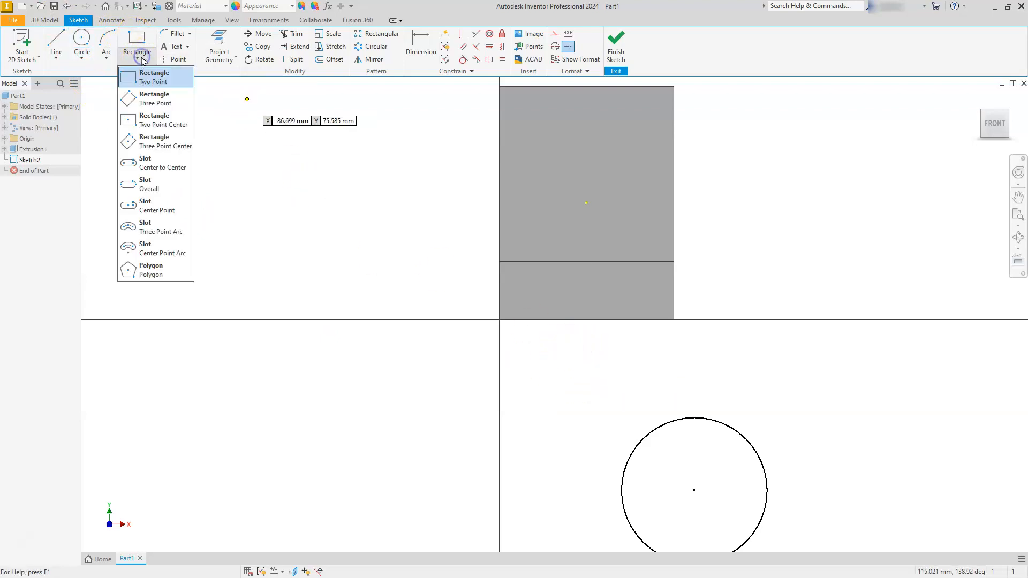
{"action": "left_click", "coordinate": [159, 125]}
{"action": "left_click", "coordinate": [829, 351]}
{"action": "left_click", "coordinate": [892, 452]}
{"action": "key", "text": "Escape"}
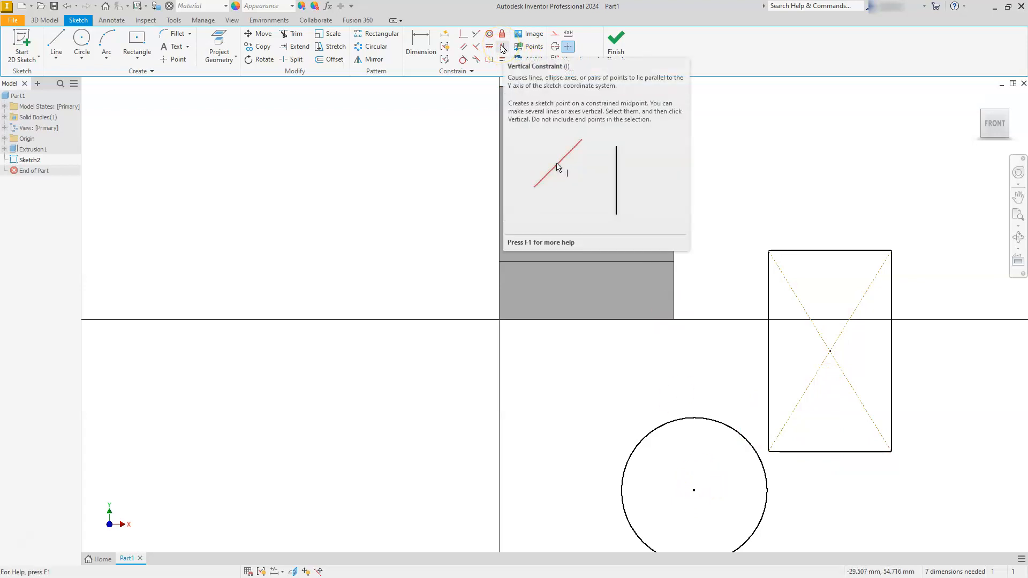
Apply a vertical constraint between the circle's center and the rectangle's center point.
{"action": "left_click", "coordinate": [503, 48]}
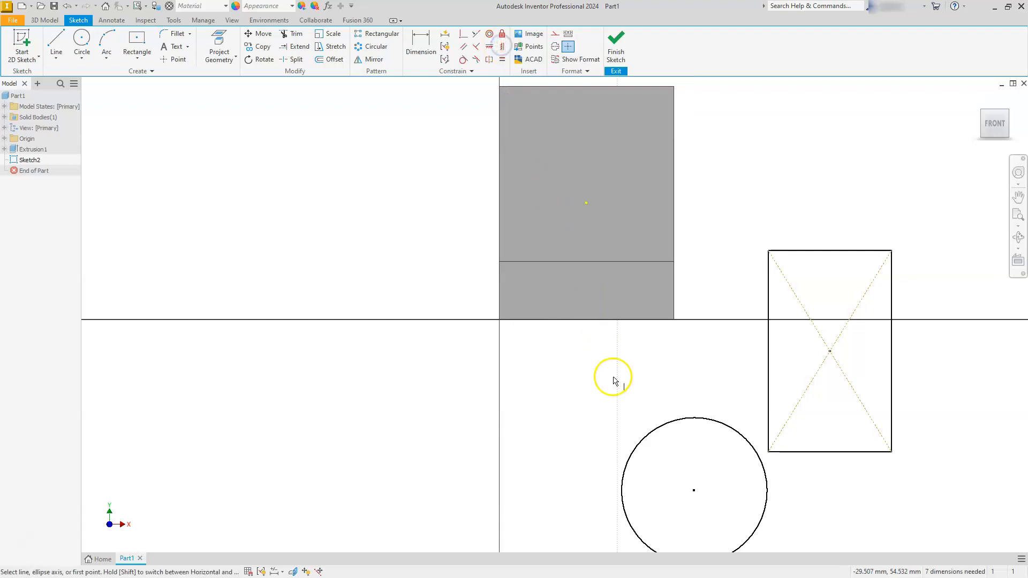
{"action": "left_click", "coordinate": [695, 492]}
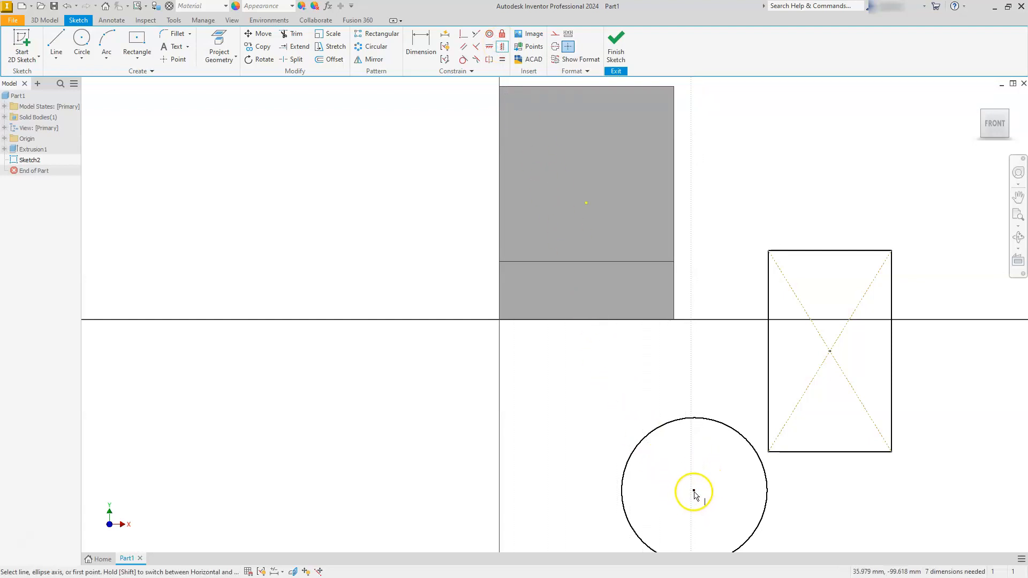
{"action": "left_click", "coordinate": [832, 353]}
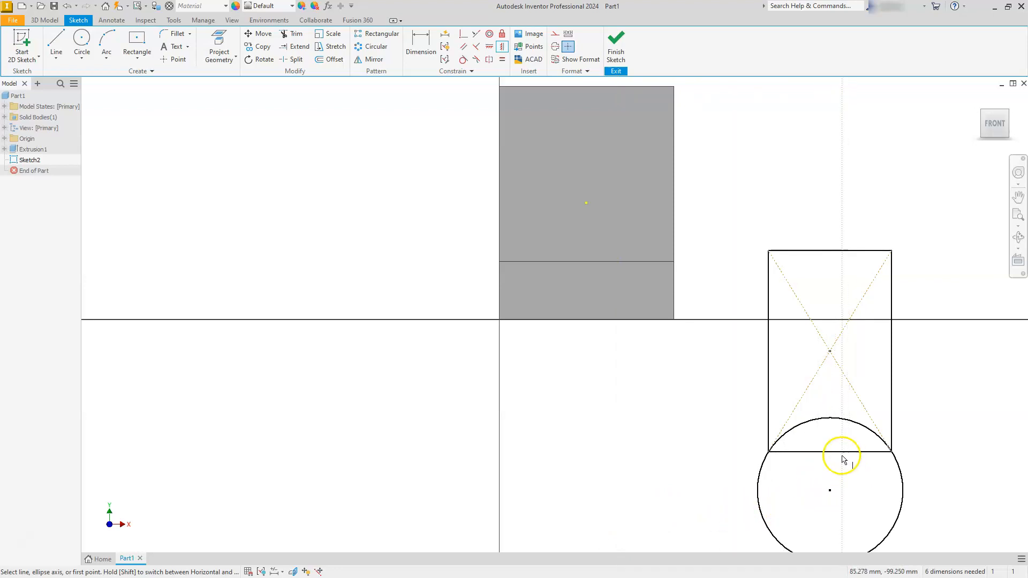
Apply a coincident constraint placing the circle's center on the rectangle's bottom edge.
{"action": "left_click", "coordinate": [463, 35]}
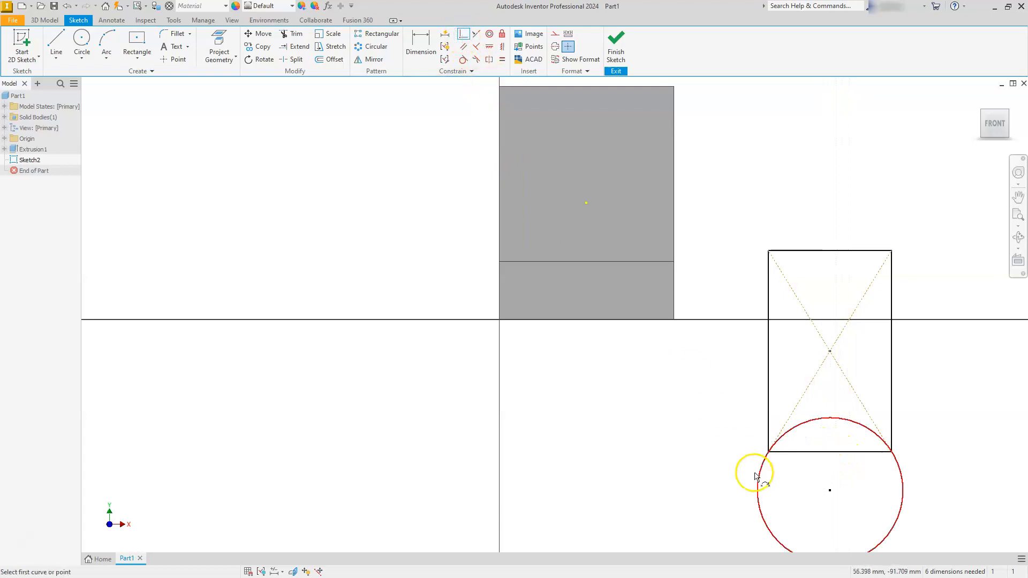
{"action": "left_click", "coordinate": [828, 491]}
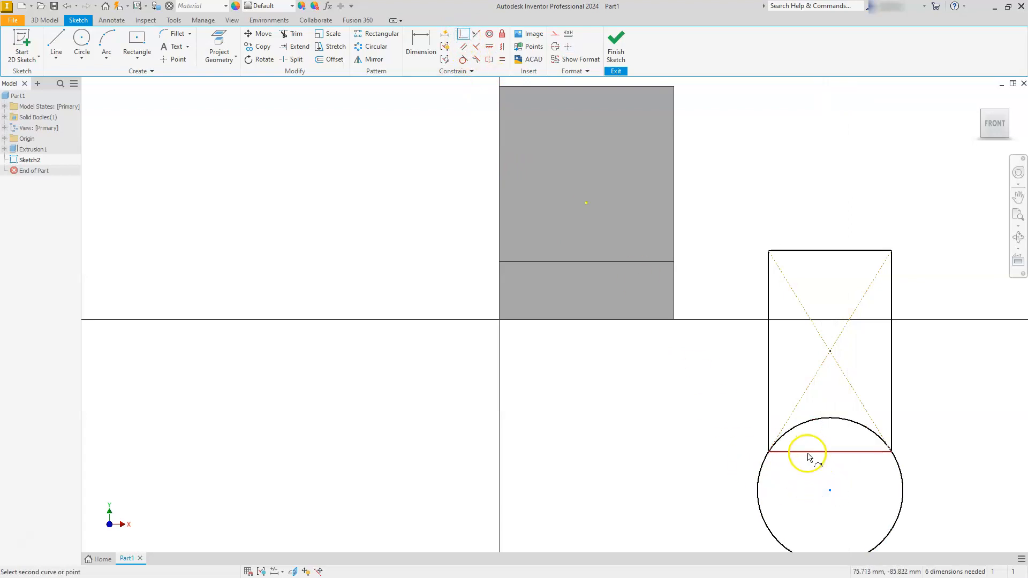
{"action": "left_click", "coordinate": [808, 453]}
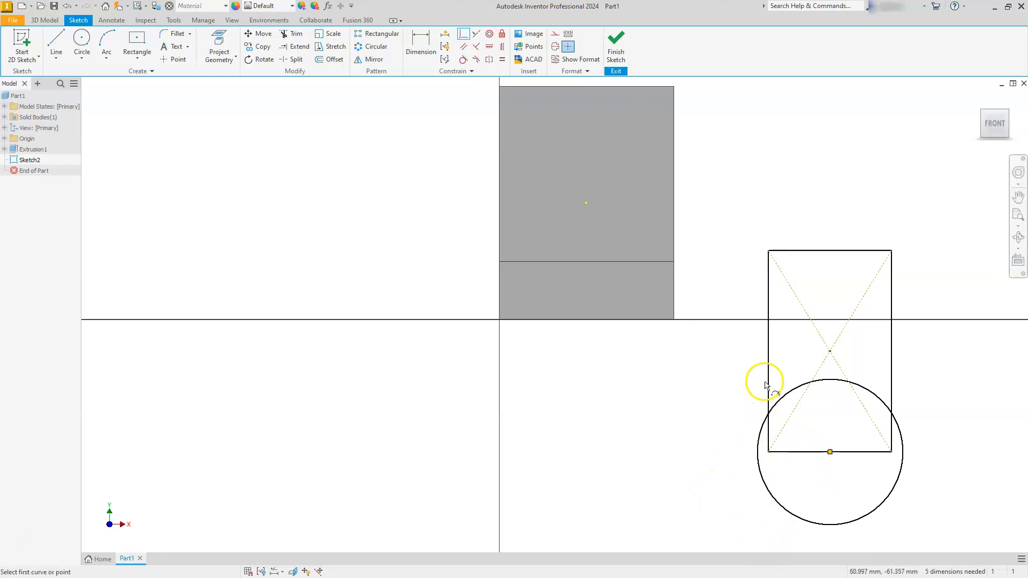
{"action": "left_click", "coordinate": [435, 138]}
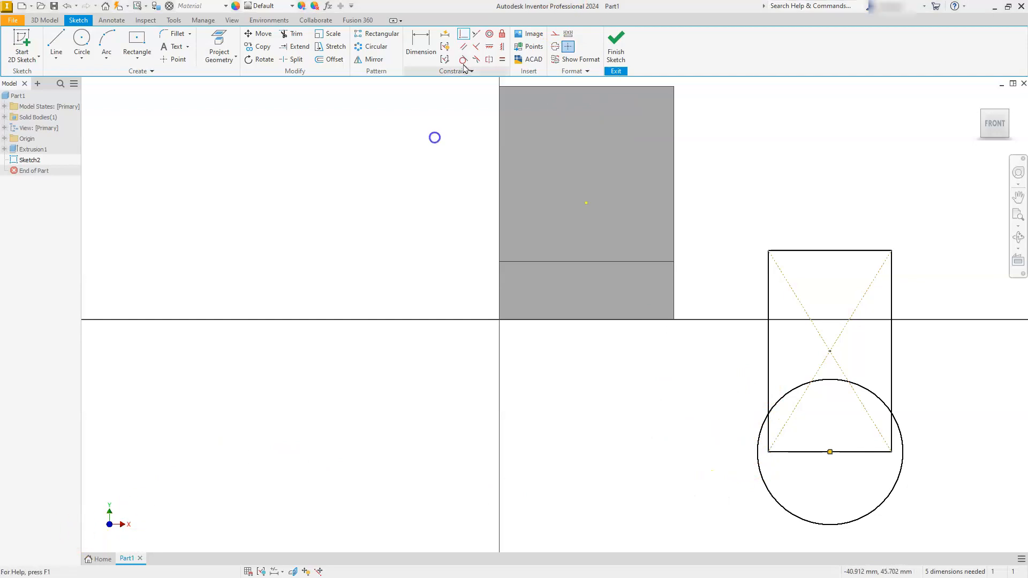
Apply a tangent constraint between the rectangle's left side and the circle.
{"action": "left_click", "coordinate": [464, 61]}
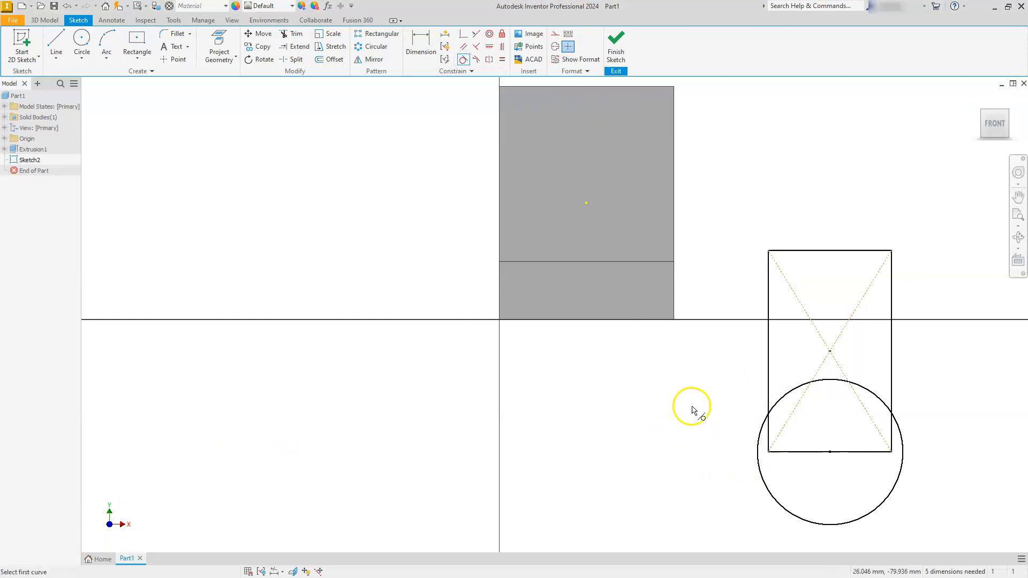
{"action": "left_click", "coordinate": [771, 383]}
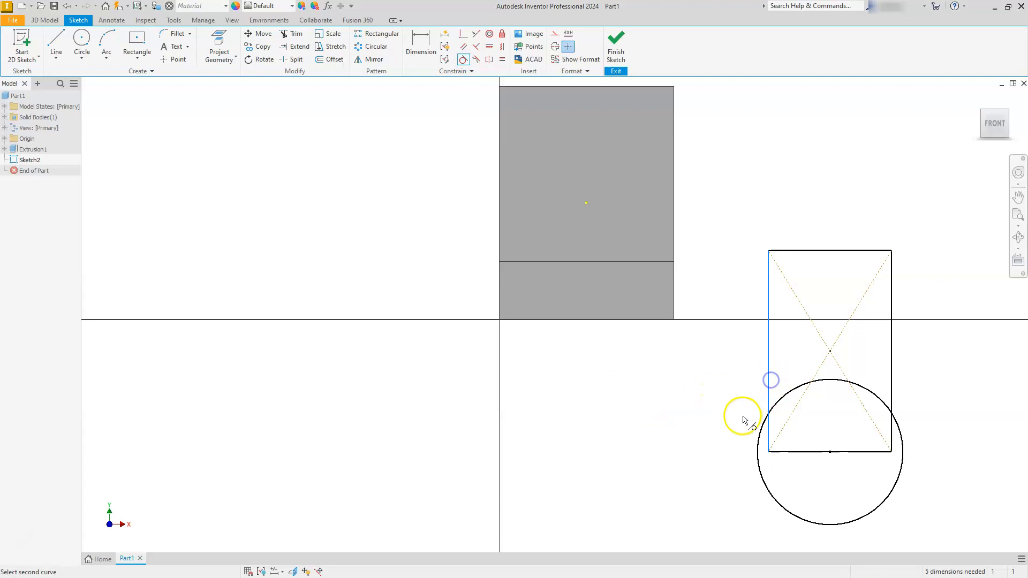
{"action": "left_click", "coordinate": [756, 456]}
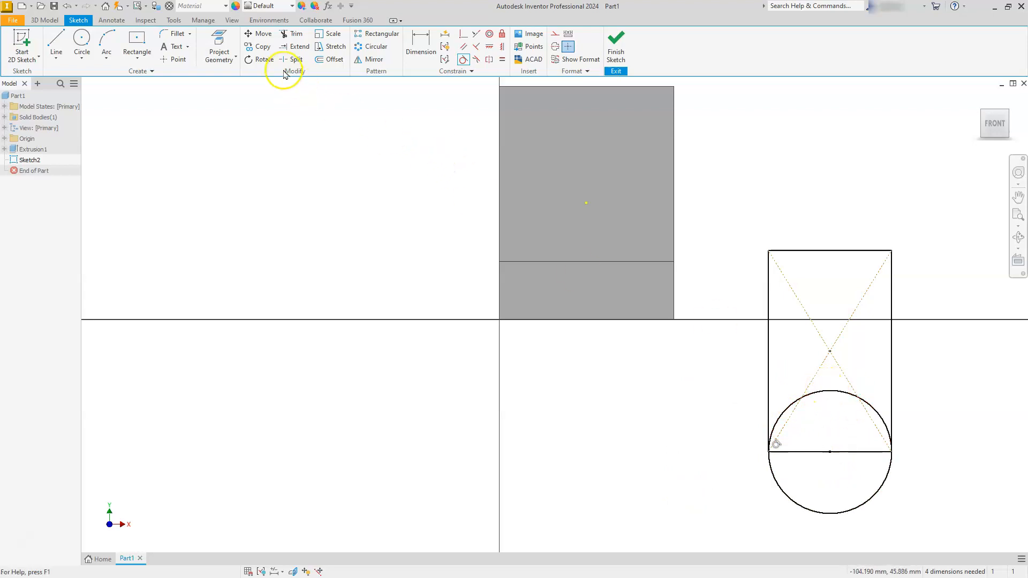
Trim away the circle's upper half inside the rectangle and convert the rectangle's bottom edge to a construction line.
{"action": "left_click", "coordinate": [294, 34]}
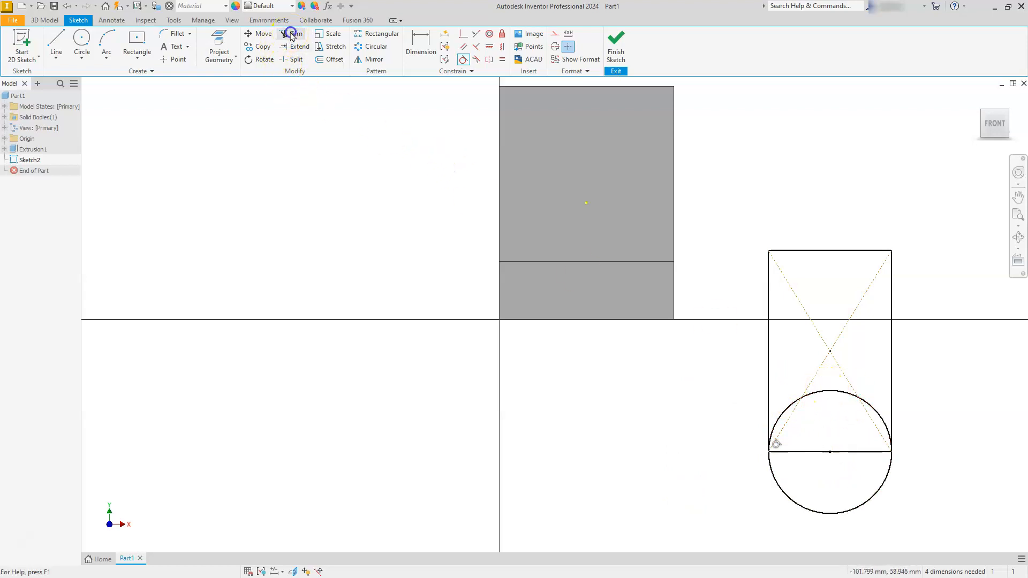
{"action": "left_click", "coordinate": [834, 394]}
{"action": "left_click", "coordinate": [875, 407]}
{"action": "left_click", "coordinate": [793, 404]}
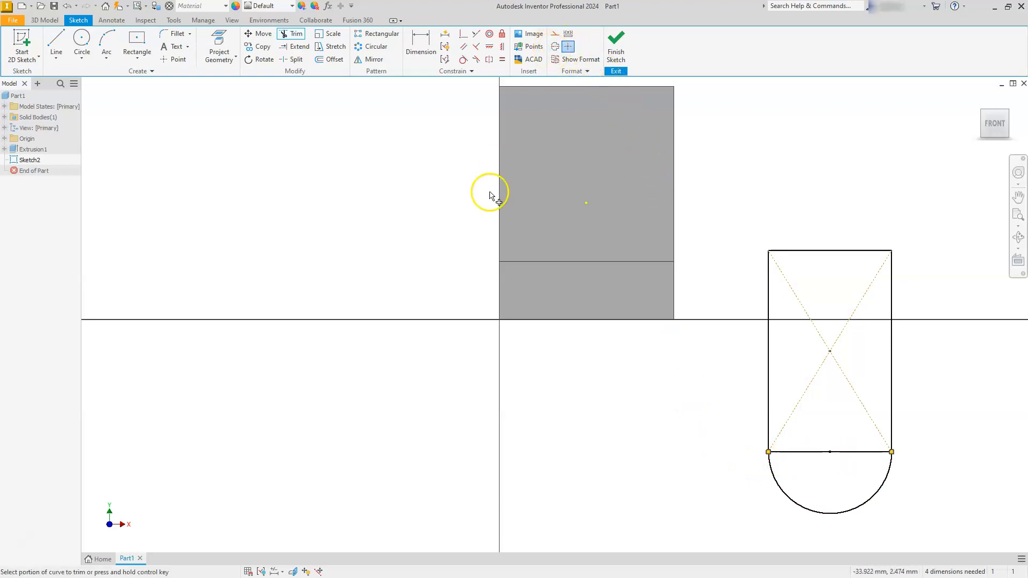
{"action": "key", "text": "Escape"}
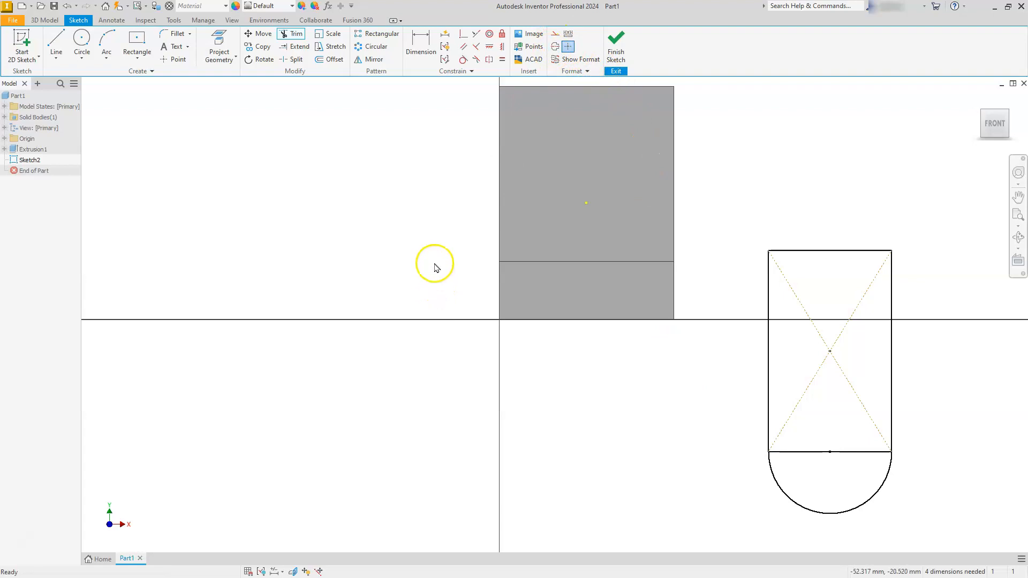
{"action": "left_click", "coordinate": [814, 451]}
{"action": "left_click", "coordinate": [556, 34]}
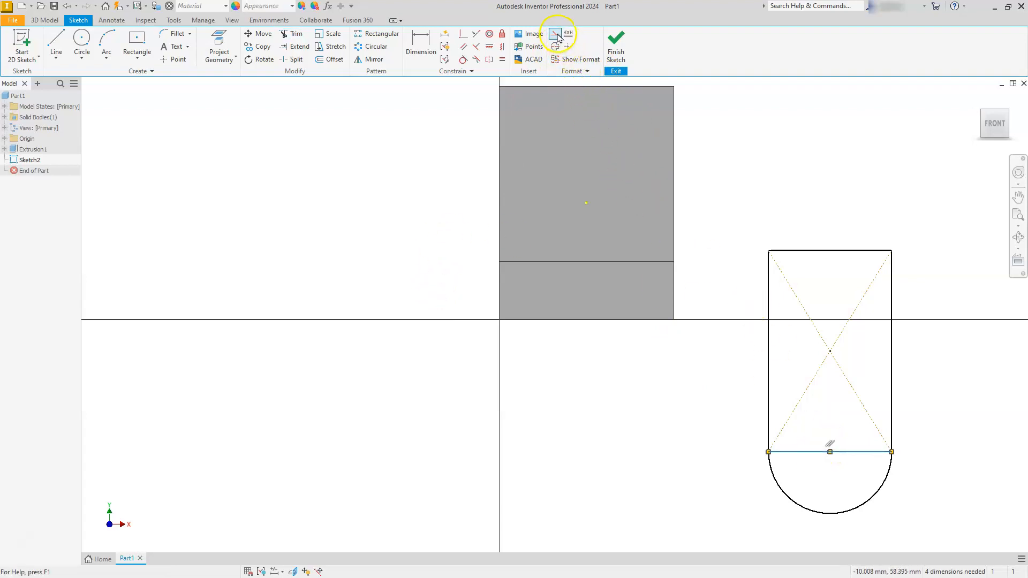
Make the line between the rectangle and the arc a construction line, and align the rectangle's center vertically with the projected center point.
{"action": "right_click", "coordinate": [803, 458]}
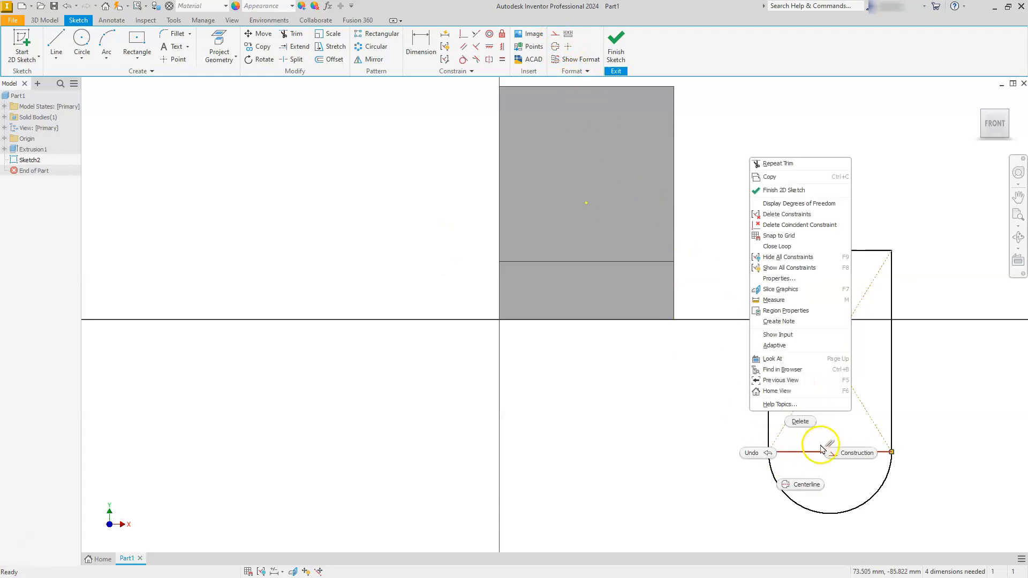
{"action": "left_click", "coordinate": [857, 454]}
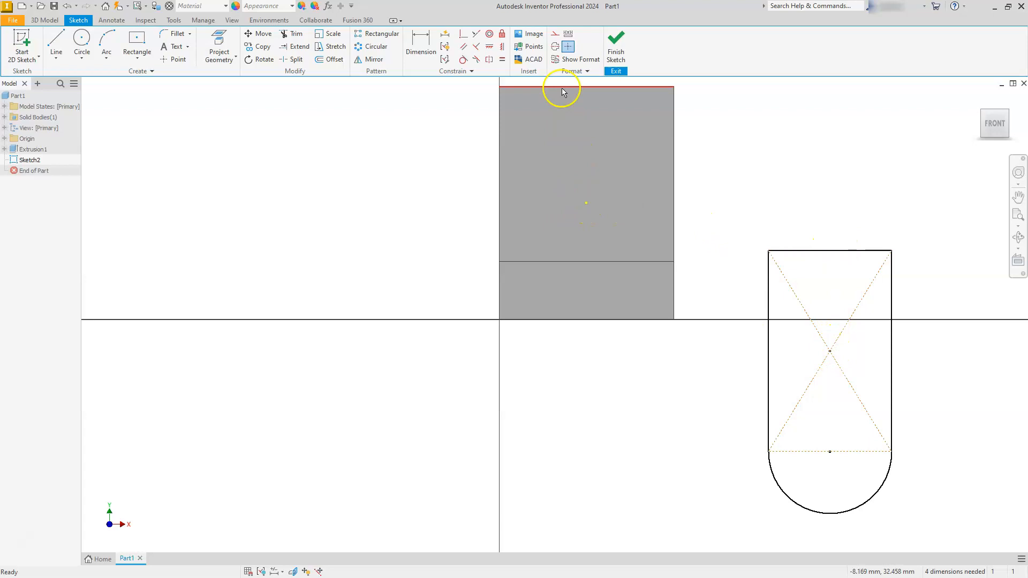
{"action": "left_click", "coordinate": [501, 48]}
{"action": "left_click", "coordinate": [830, 353]}
{"action": "left_click", "coordinate": [588, 208]}
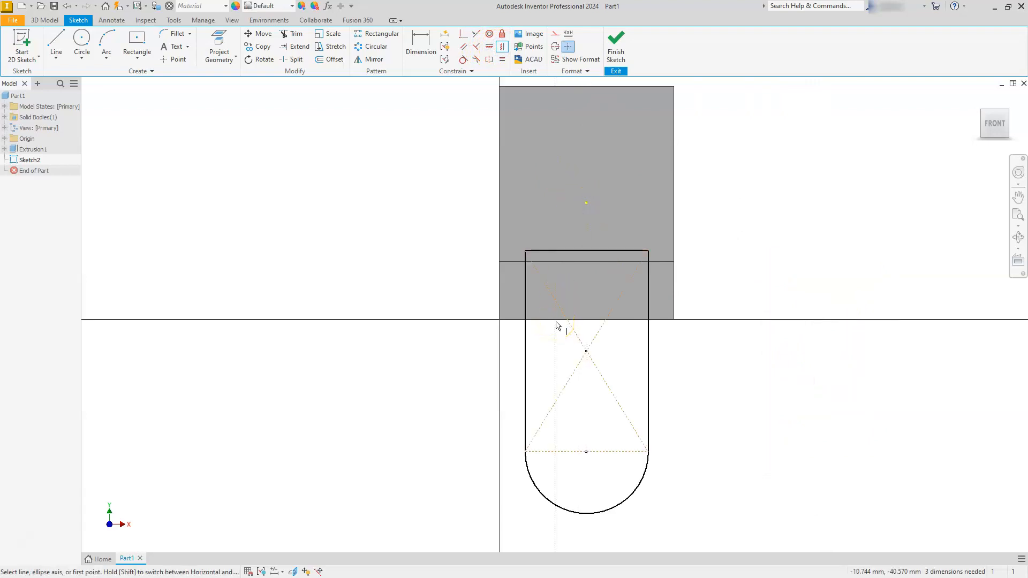
{"action": "key", "text": "Escape"}
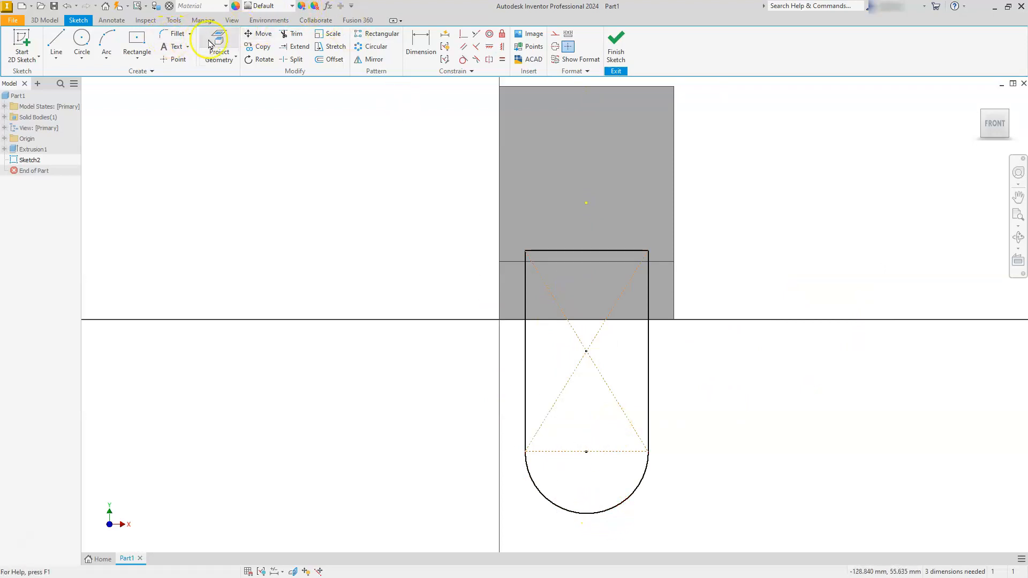
Dimension the slot profile's bottom arc with a 20 mm radius.
{"action": "left_click", "coordinate": [411, 40]}
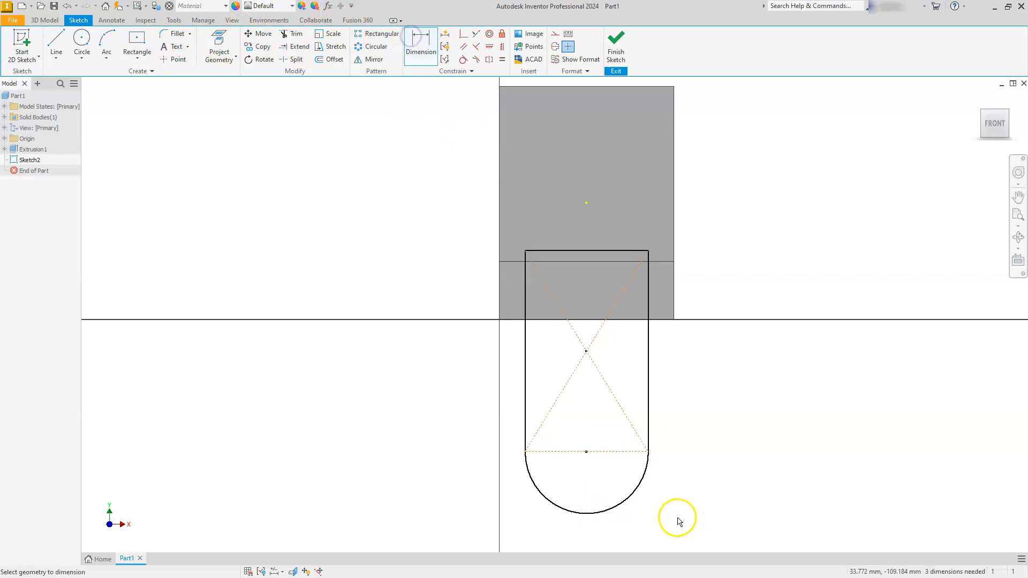
{"action": "left_click", "coordinate": [637, 492]}
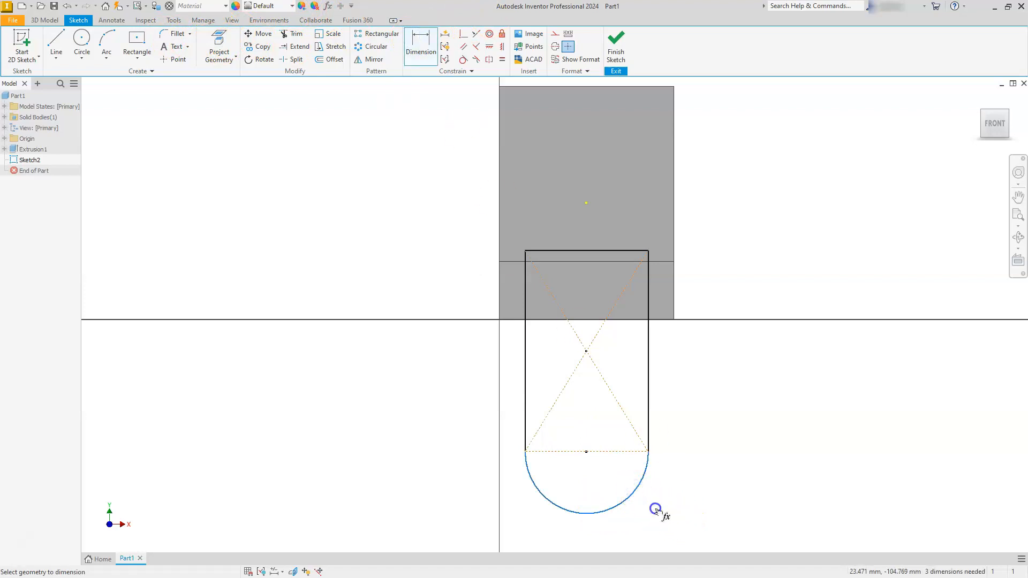
{"action": "left_click", "coordinate": [656, 508]}
{"action": "type", "text": "20"}
{"action": "key", "text": "Return"}
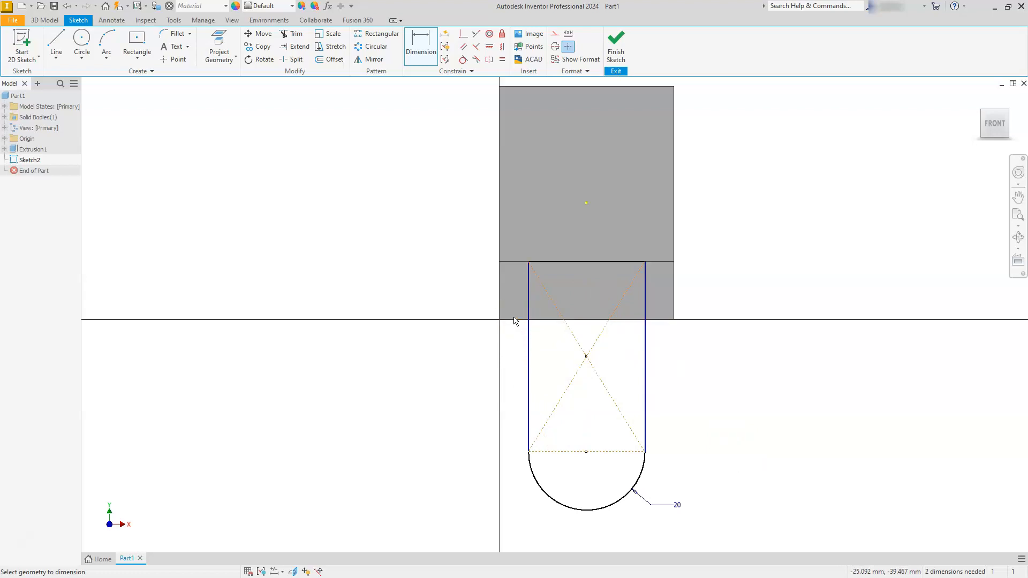
Dimension the vertical distance from the lower front face's top edge to the arc's center as 60 mm.
{"action": "left_click", "coordinate": [515, 262]}
{"action": "left_click", "coordinate": [515, 263]}
{"action": "left_click", "coordinate": [586, 452]}
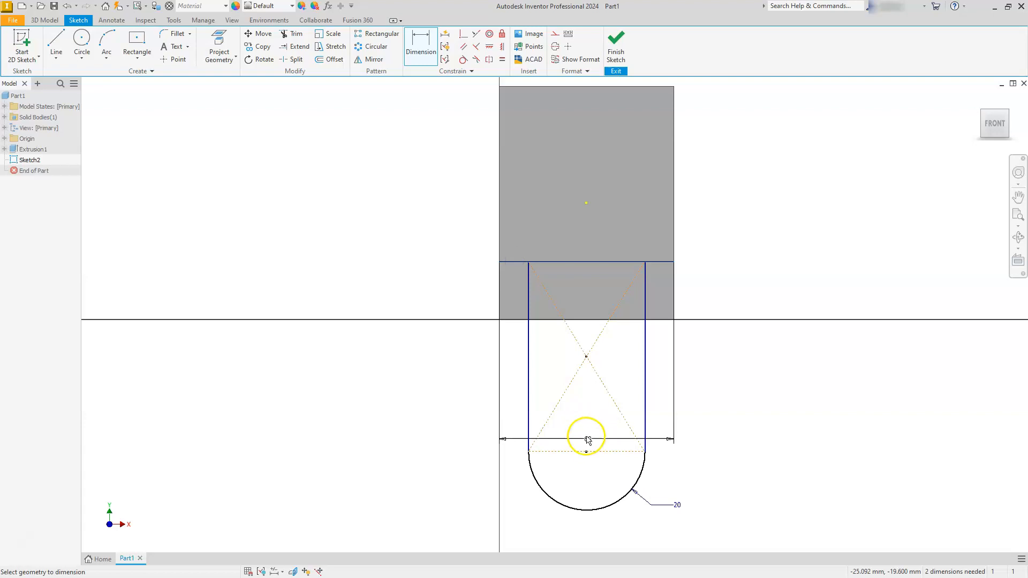
{"action": "left_click", "coordinate": [427, 367]}
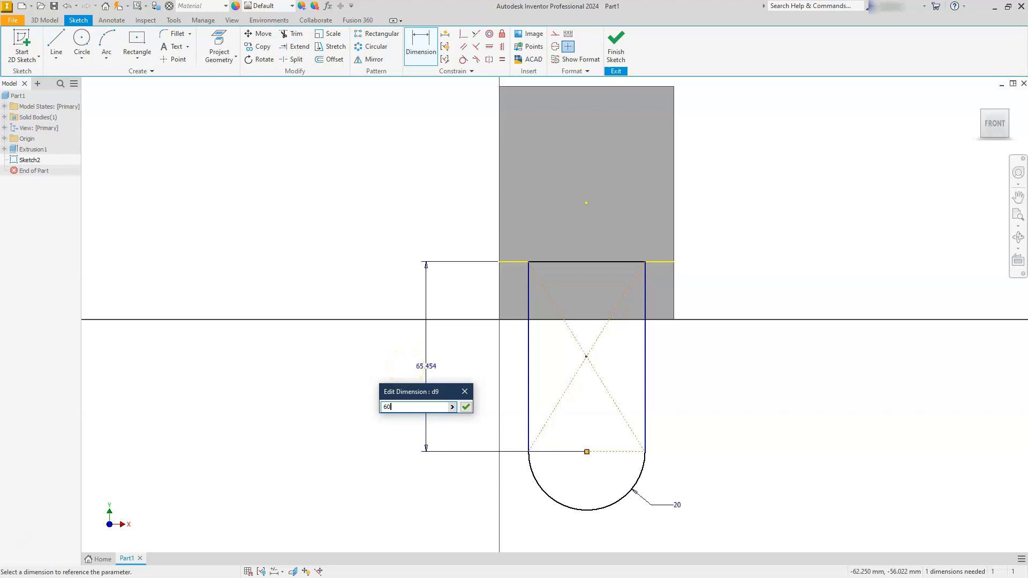
{"action": "key", "text": "Return"}
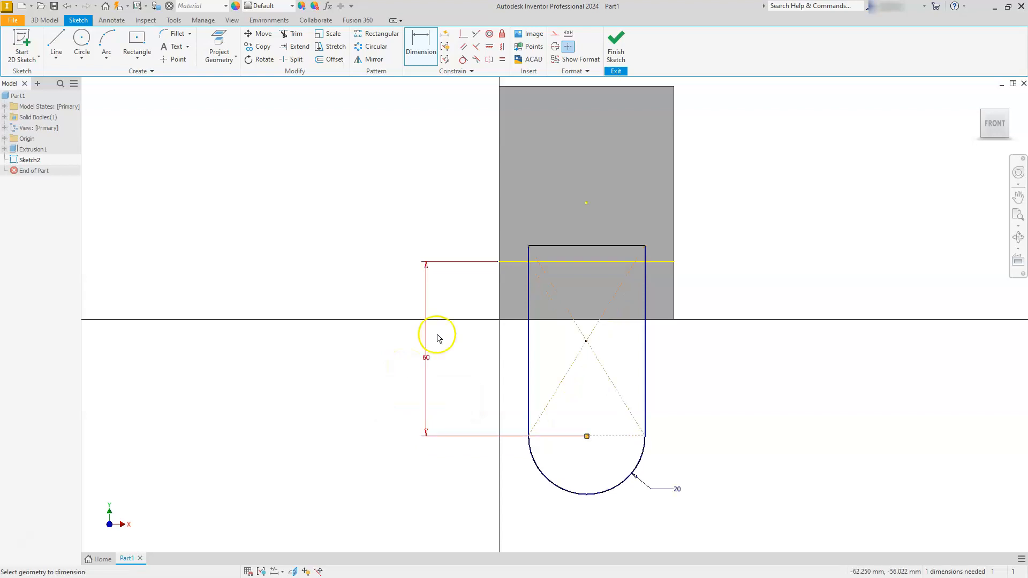
{"action": "key", "text": "Escape"}
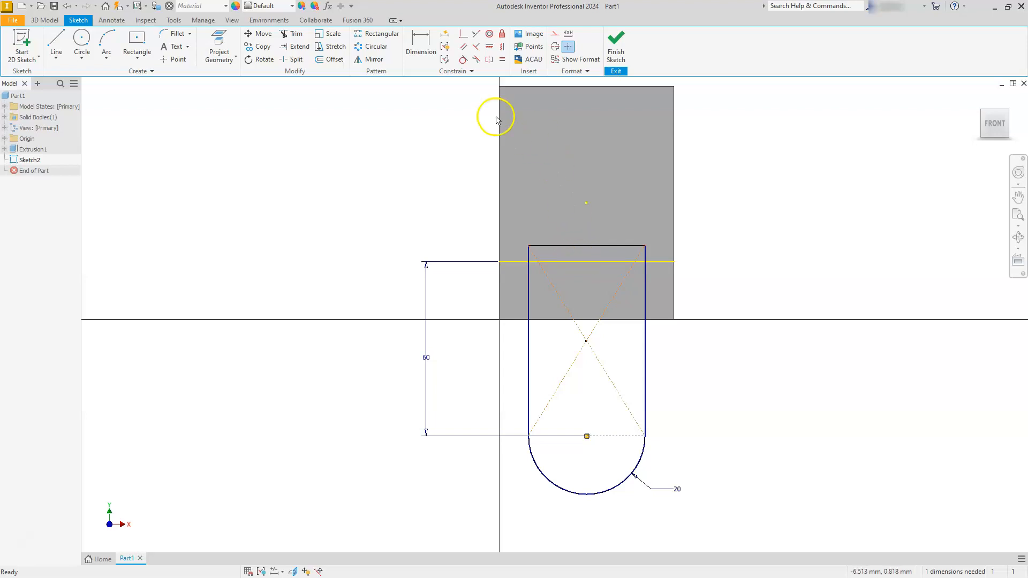
Apply a collinear constraint between the rectangle's top side and the projected top edge of the lower front face.
{"action": "left_click", "coordinate": [477, 36]}
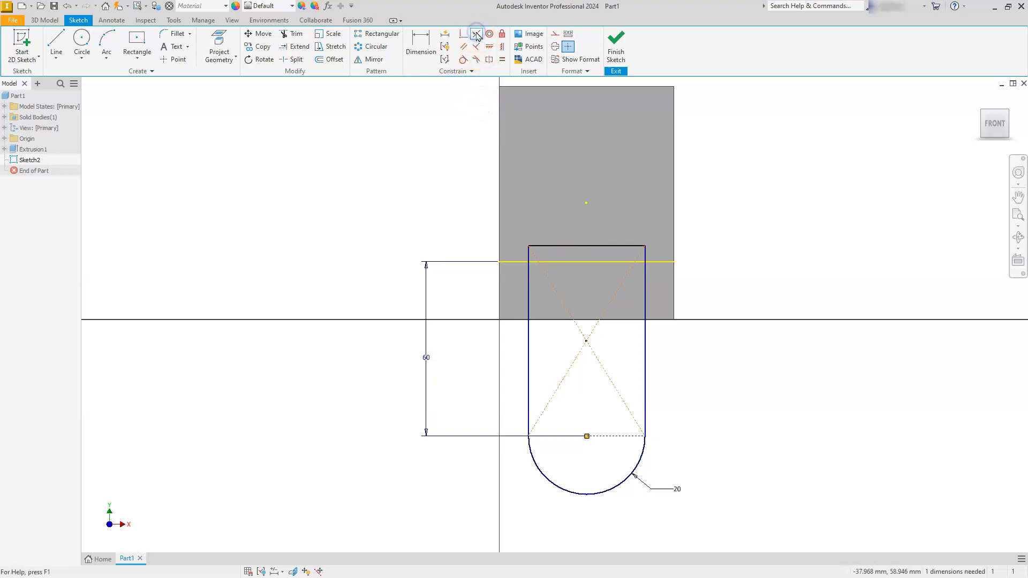
{"action": "left_click", "coordinate": [557, 246]}
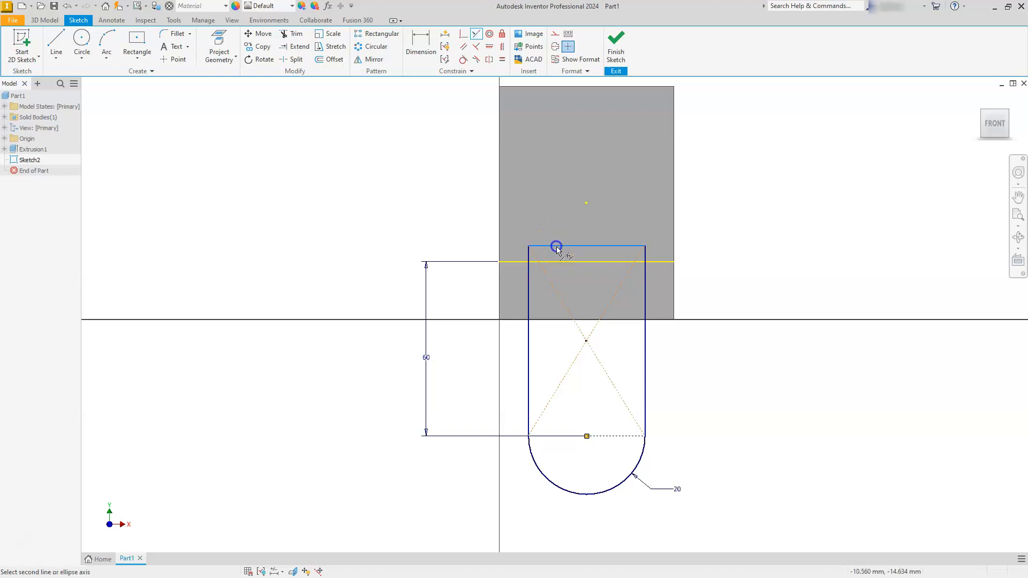
{"action": "left_click", "coordinate": [559, 262]}
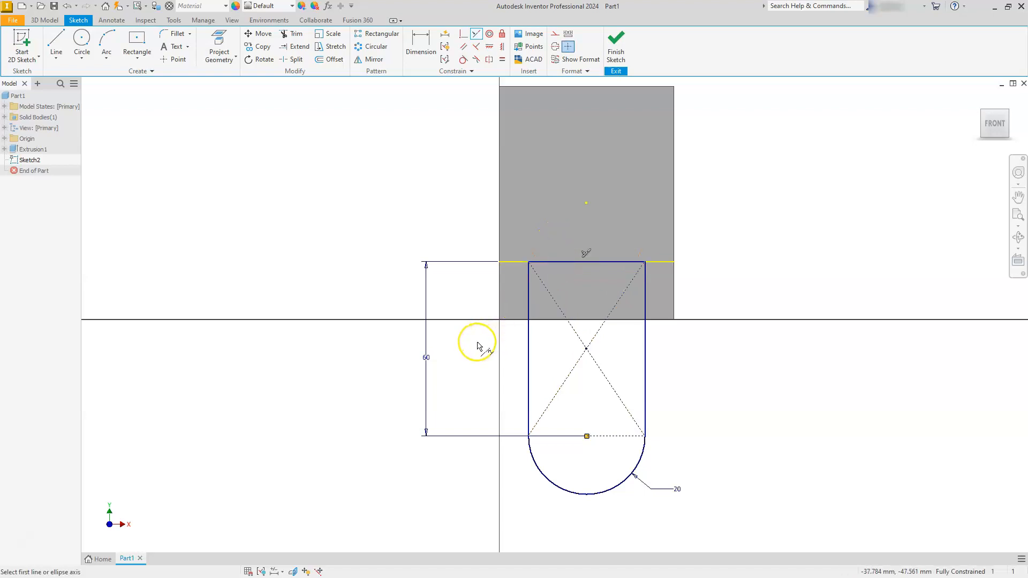
{"action": "key", "text": "Escape"}
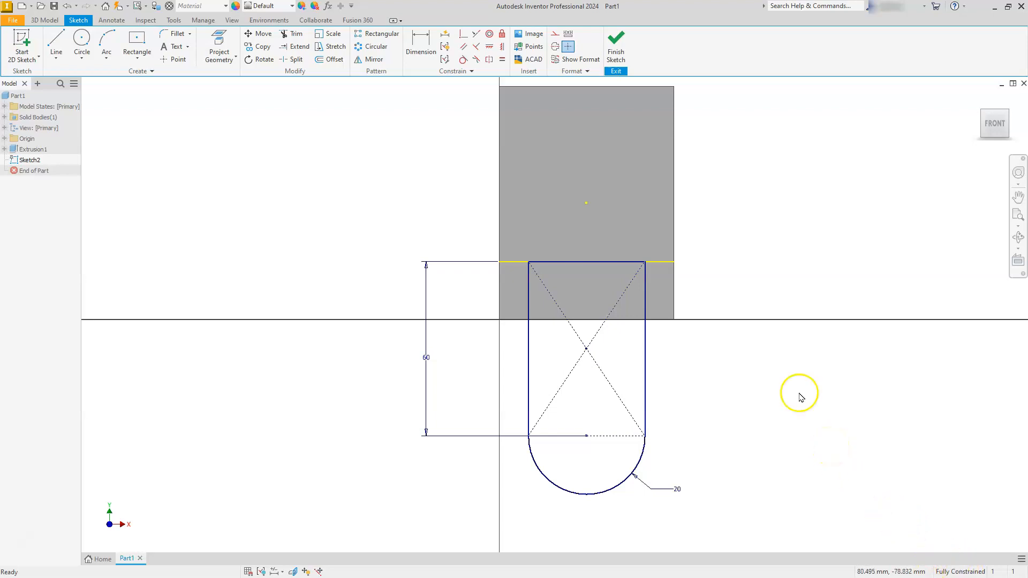
Convert the projected top edge of the front face to a construction line and finish the sketch.
{"action": "left_click", "coordinate": [664, 264]}
{"action": "right_click", "coordinate": [663, 263]}
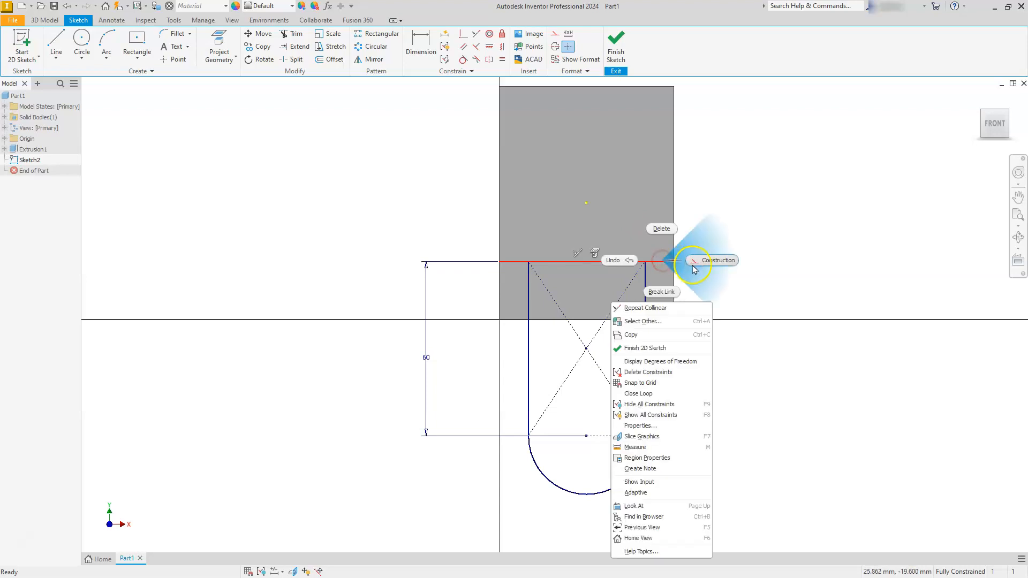
{"action": "left_click", "coordinate": [711, 269]}
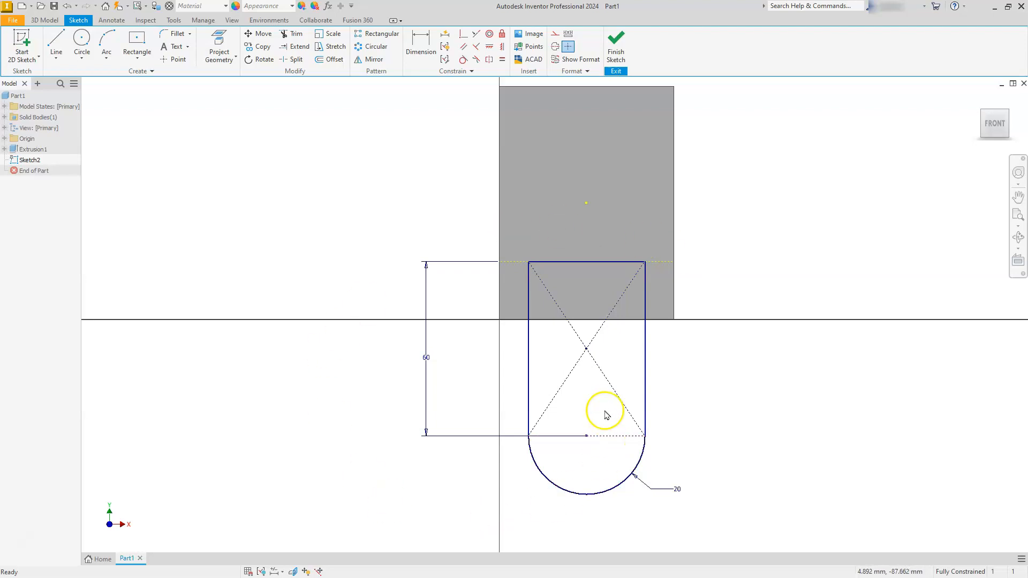
{"action": "left_click", "coordinate": [617, 40]}
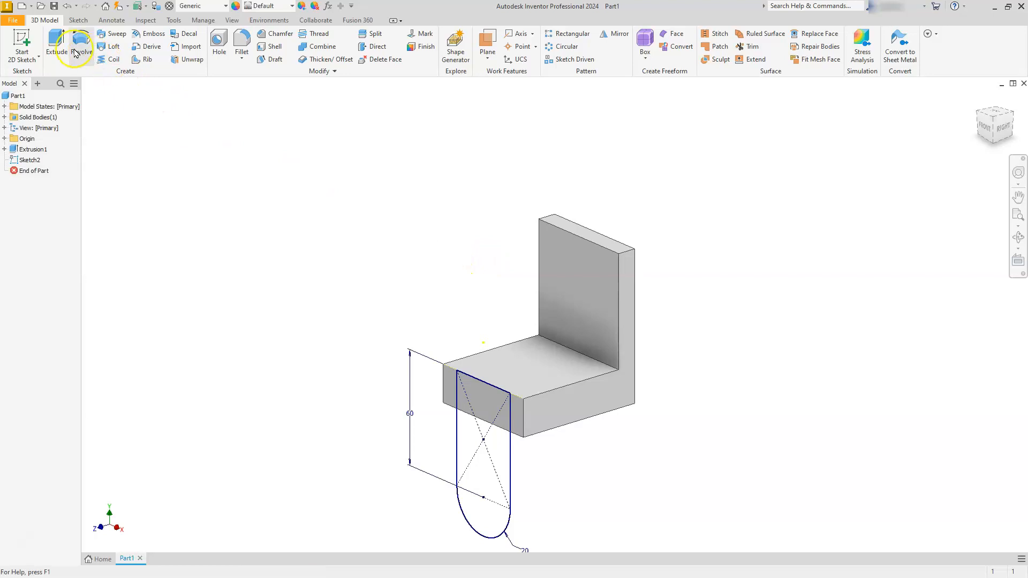
Extrude the round-ended slot profile 20 mm in the flipped direction, joined to the existing body.
{"action": "left_click", "coordinate": [58, 44]}
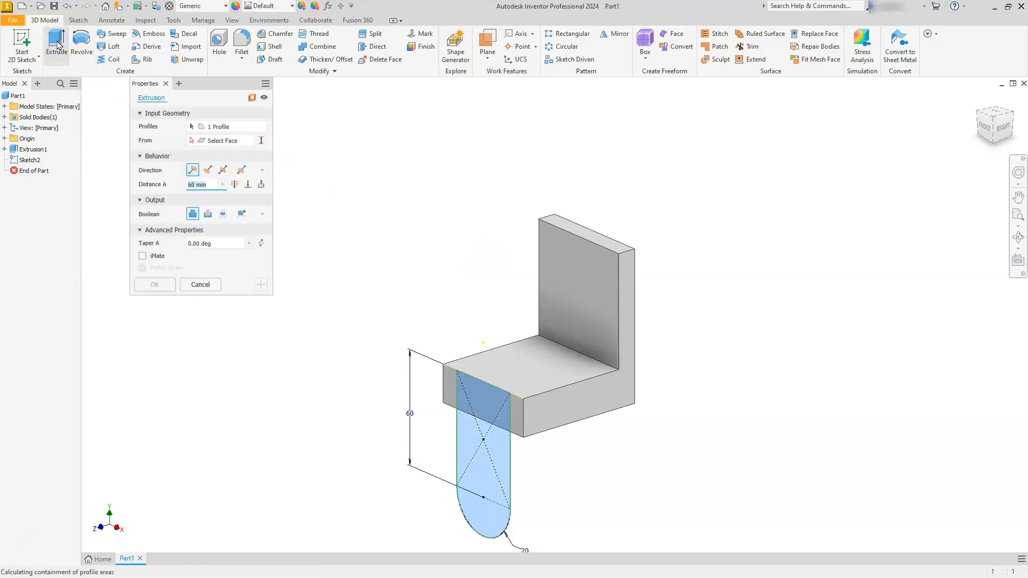
{"action": "left_click", "coordinate": [485, 497]}
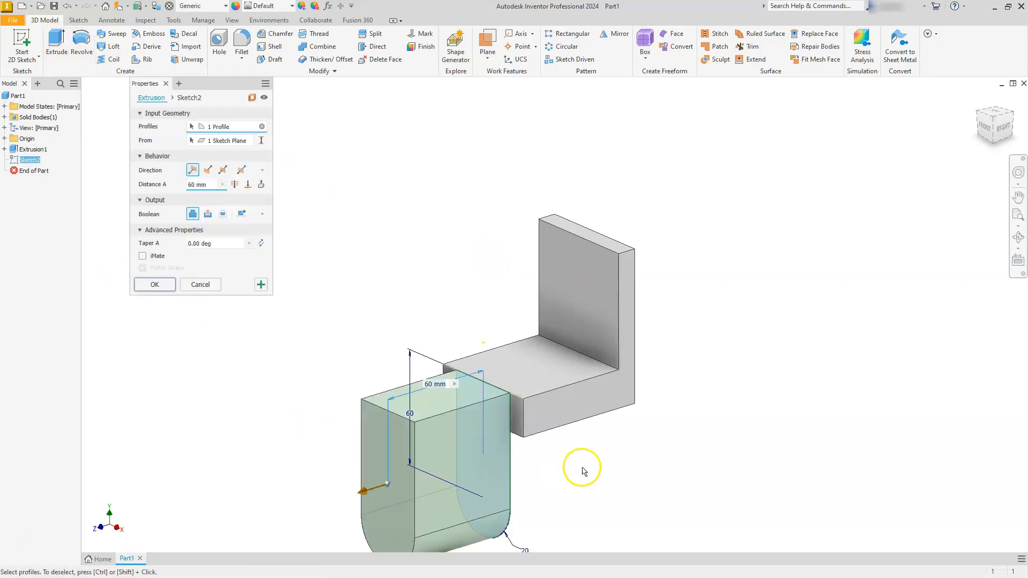
{"action": "left_click_drag", "start_coordinate": [207, 186], "coordinate": [193, 182]}
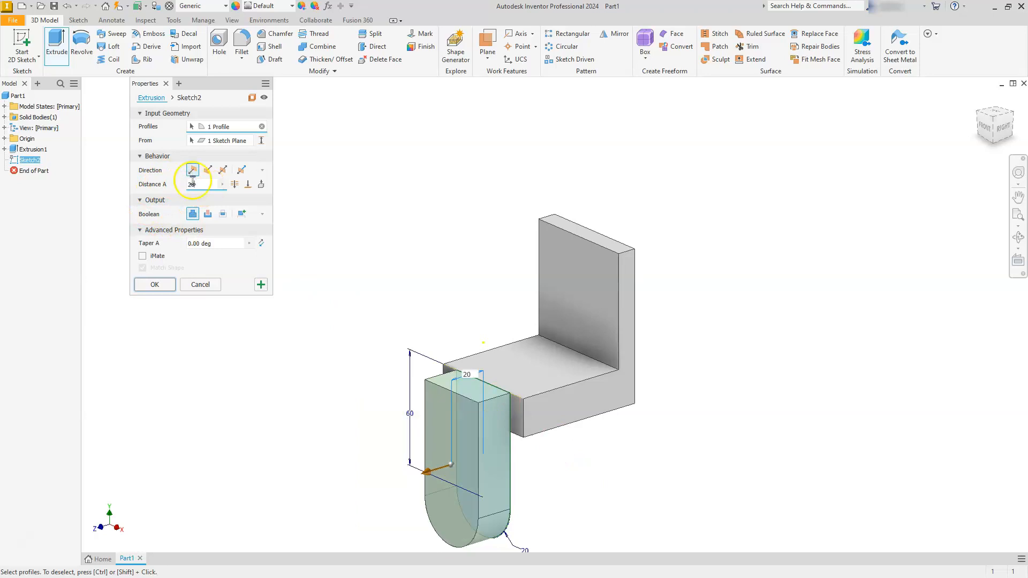
{"action": "left_click", "coordinate": [208, 170]}
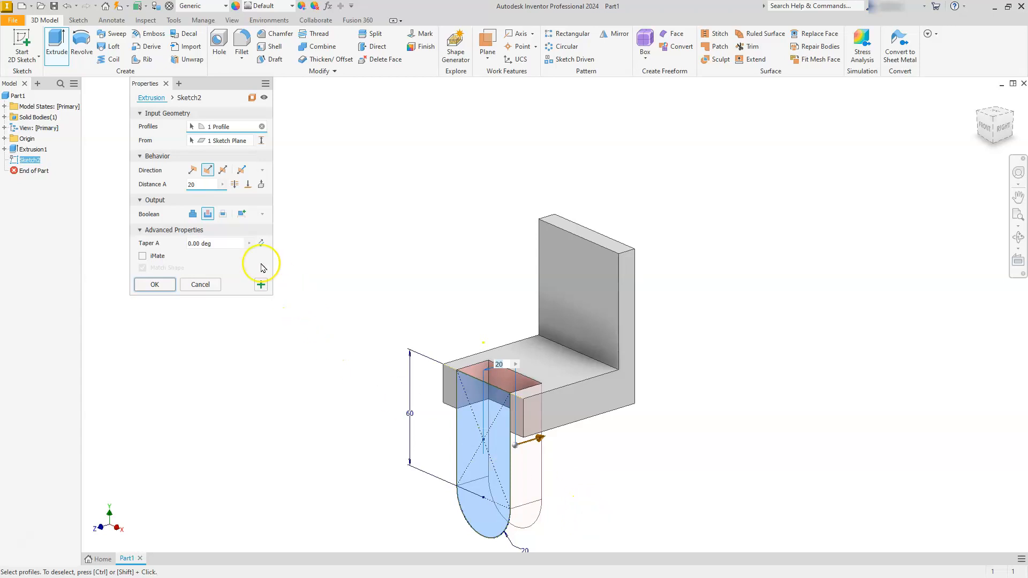
{"action": "left_click", "coordinate": [192, 214]}
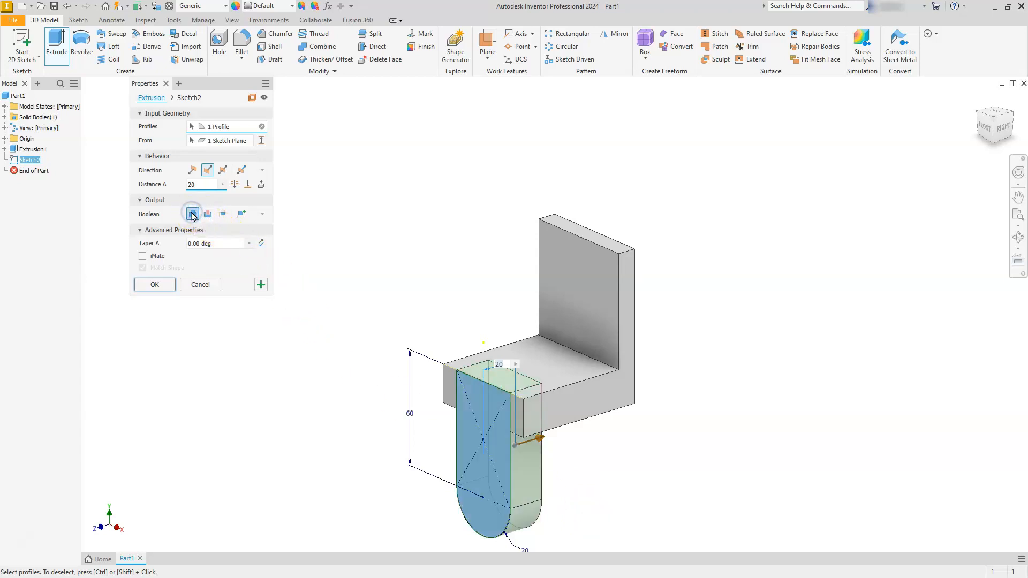
{"action": "left_click", "coordinate": [162, 288]}
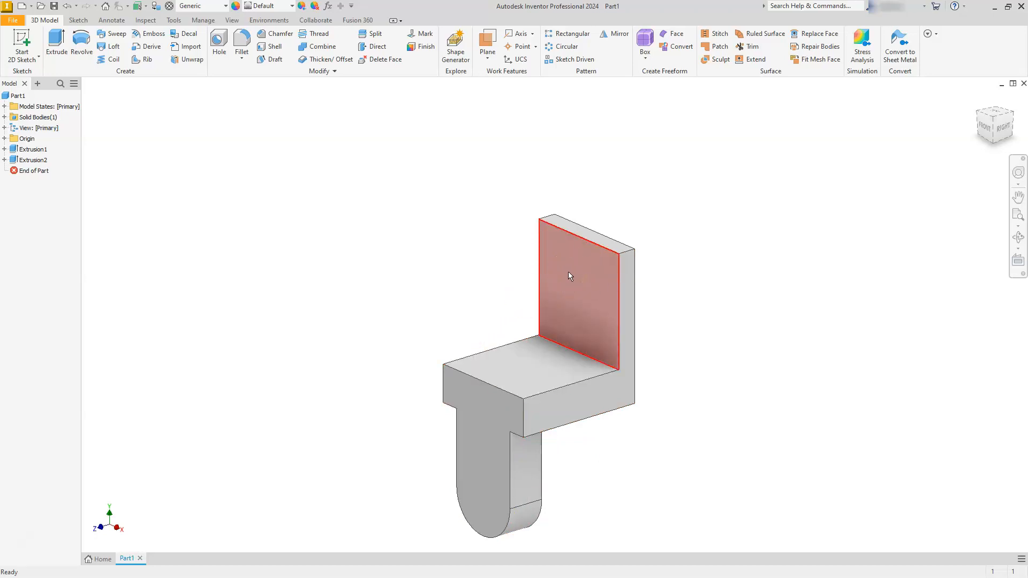
Start a sketch on the upright plate's front face and project its top edge.
{"action": "left_click", "coordinate": [767, 254]}
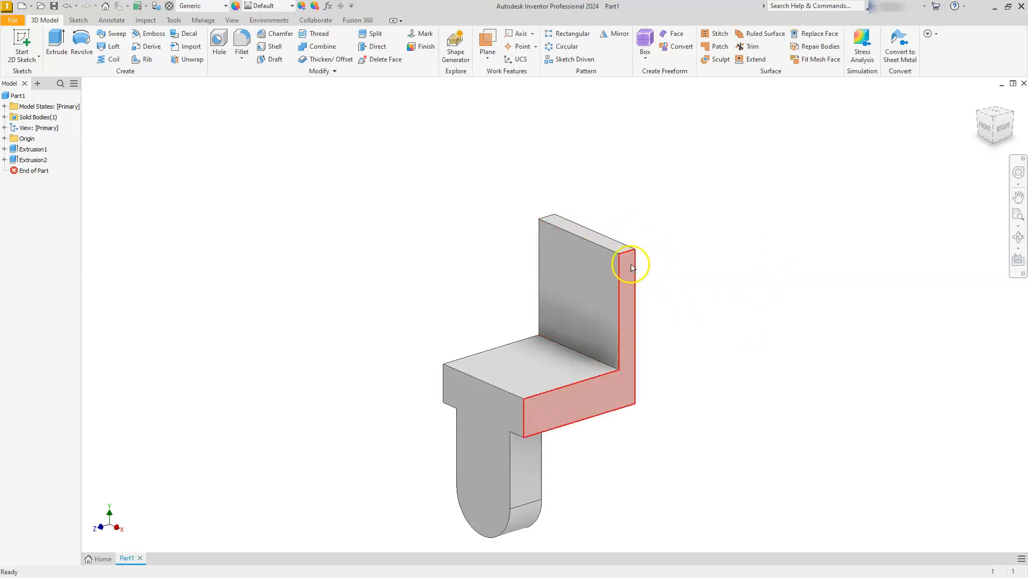
{"action": "left_click", "coordinate": [589, 278]}
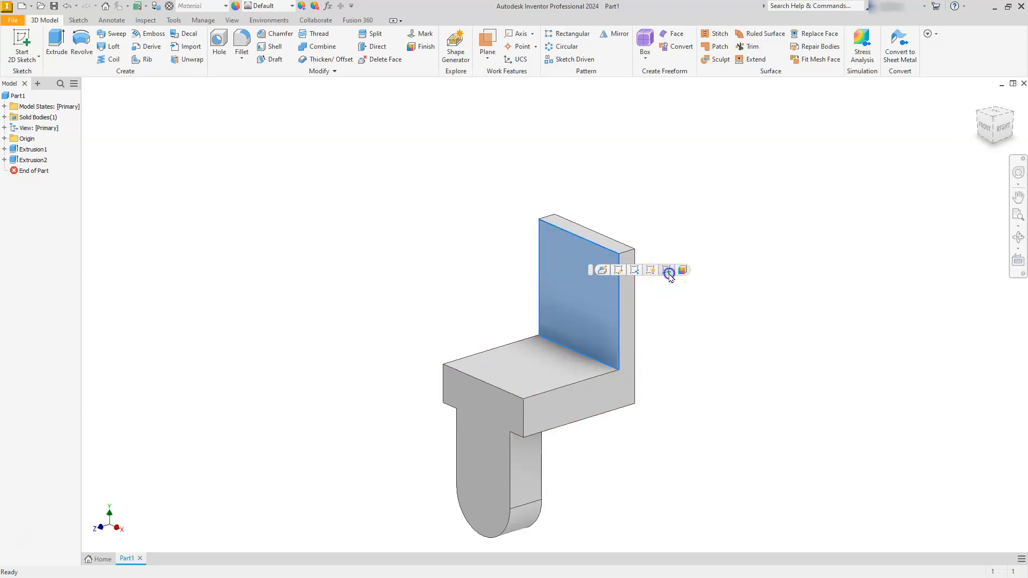
{"action": "left_click", "coordinate": [668, 271]}
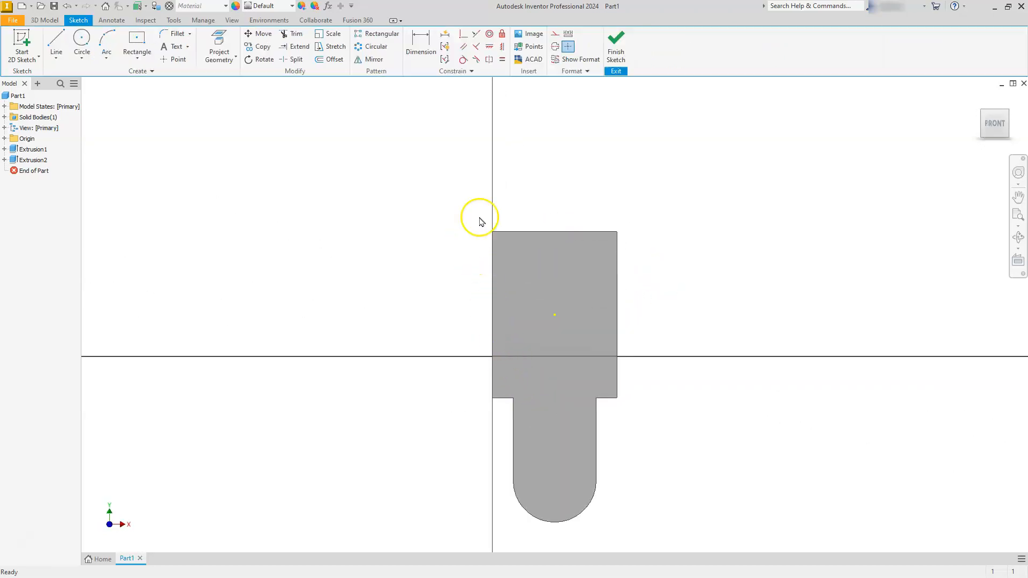
{"action": "scroll", "coordinate": [537, 172], "scroll_direction": "up", "scroll_amount": 3}
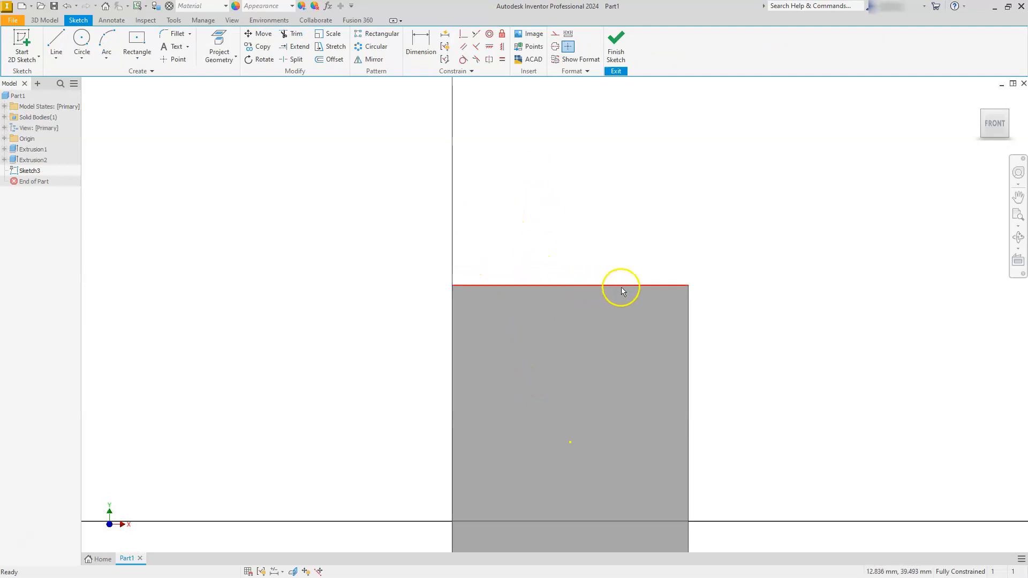
{"action": "left_click", "coordinate": [217, 40]}
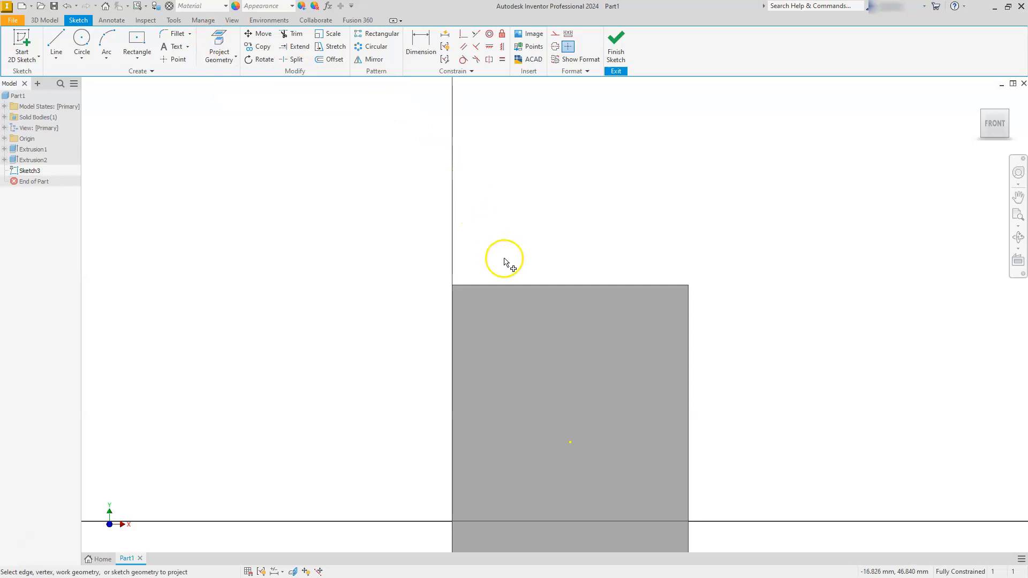
{"action": "left_click", "coordinate": [514, 285]}
{"action": "key", "text": "Escape"}
Draw a circle of about 21.5 mm radius centered on the midpoint of the projected top edge.
{"action": "left_click", "coordinate": [80, 40]}
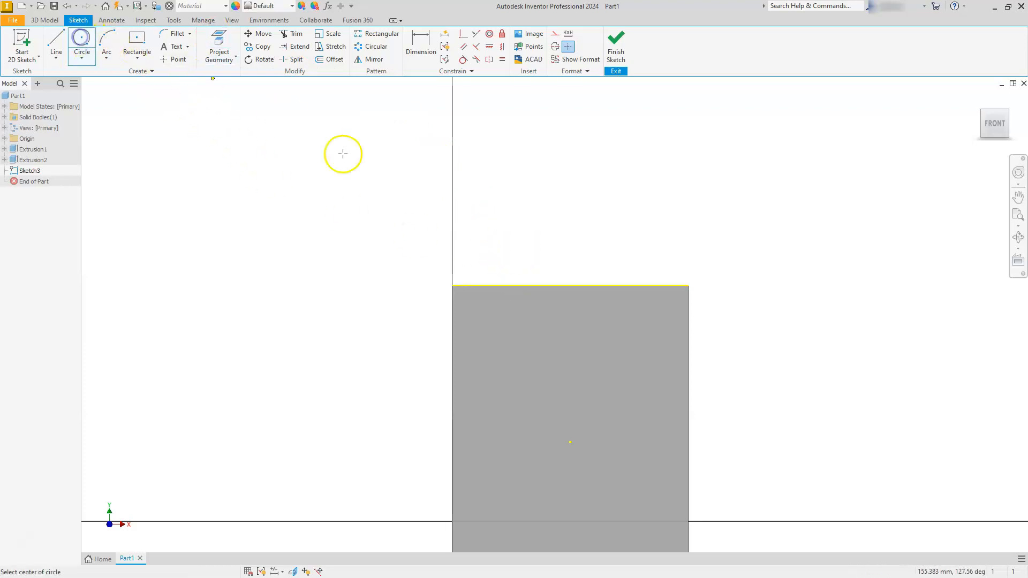
{"action": "left_click", "coordinate": [571, 285]}
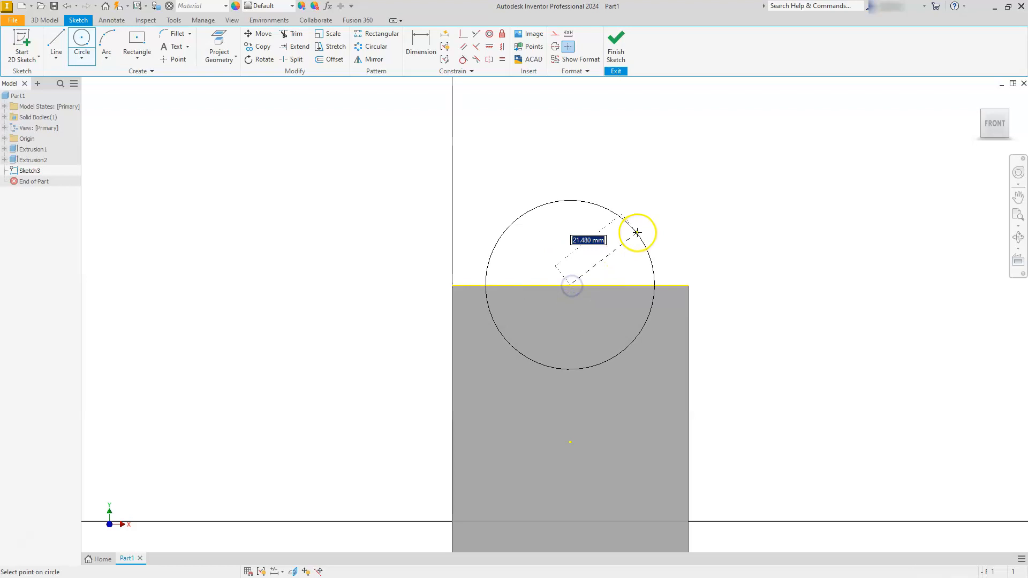
{"action": "left_click", "coordinate": [641, 234]}
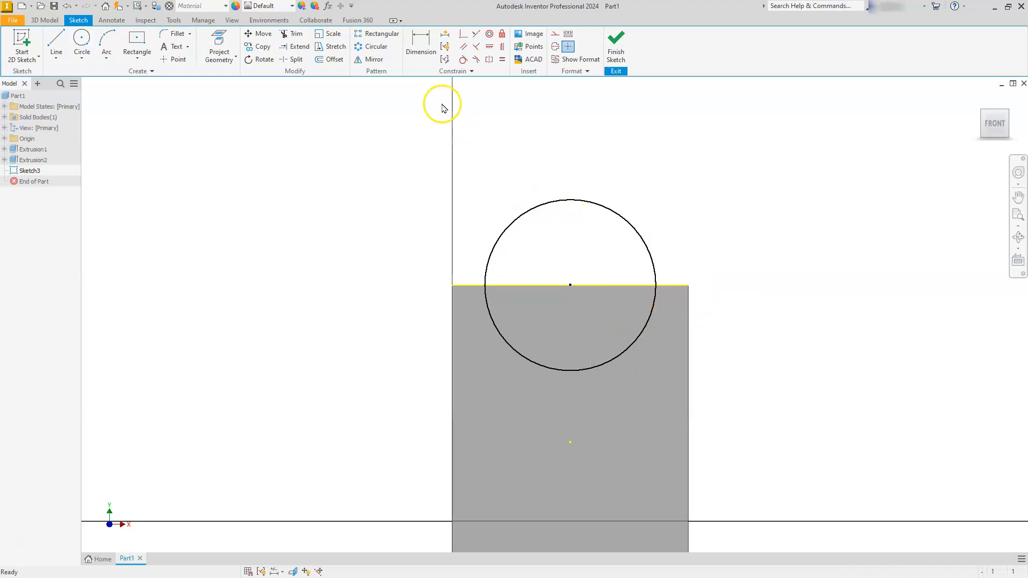
Apply a coincident constraint between the circle and the right endpoint of the projected top edge.
{"action": "left_click", "coordinate": [464, 36]}
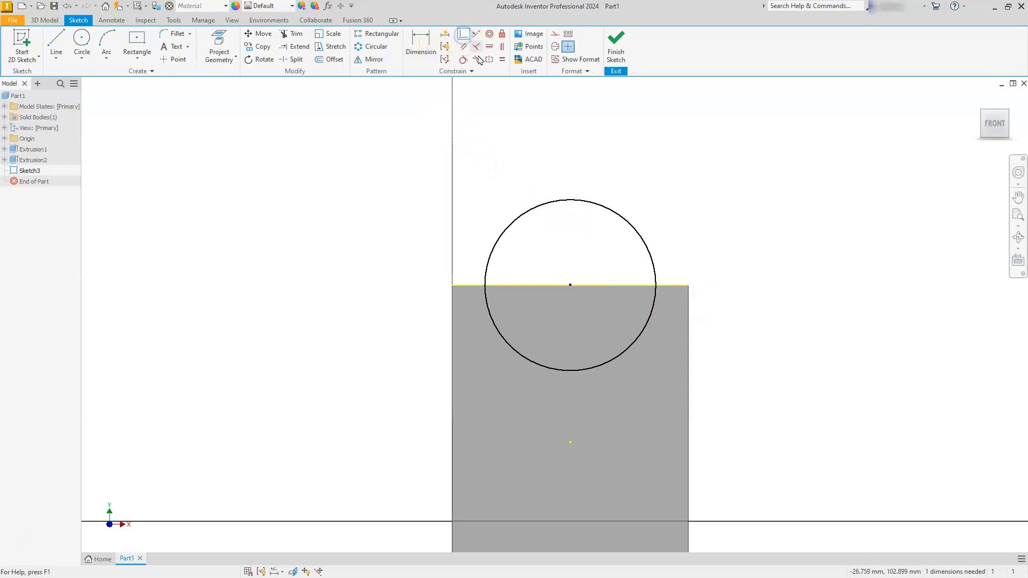
{"action": "left_click", "coordinate": [652, 260]}
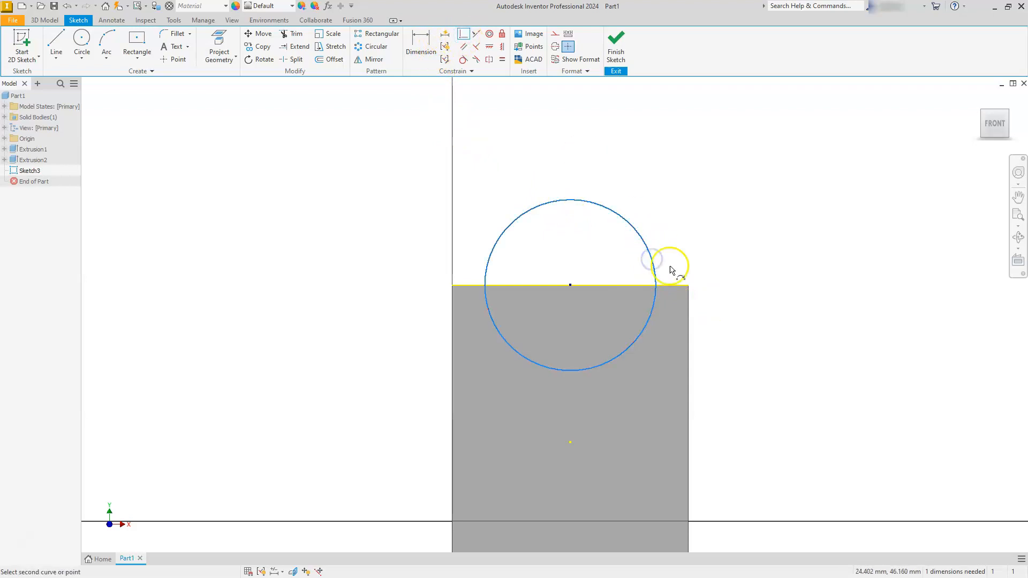
{"action": "left_click", "coordinate": [688, 286]}
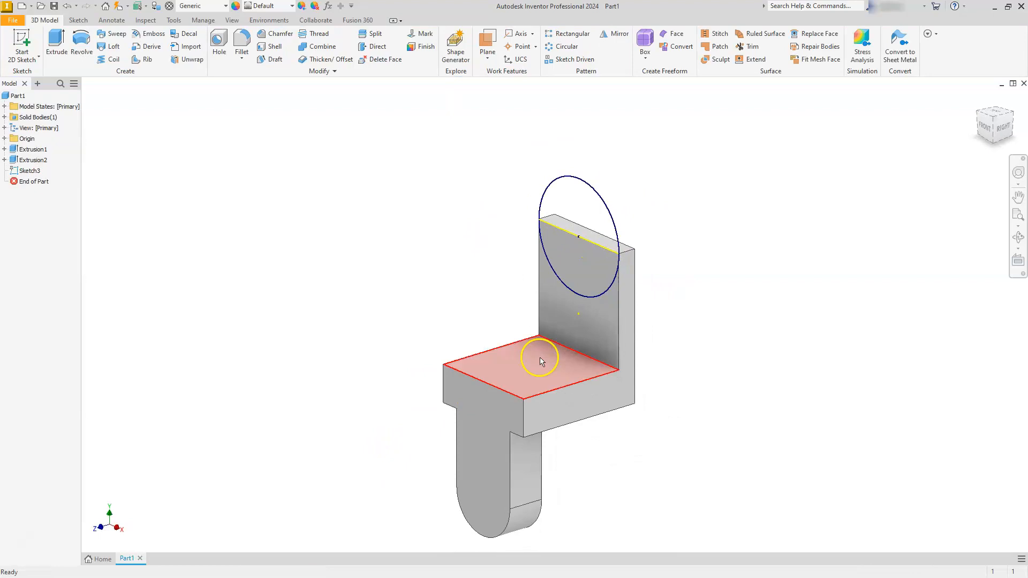
{"action": "left_click", "coordinate": [591, 245]}
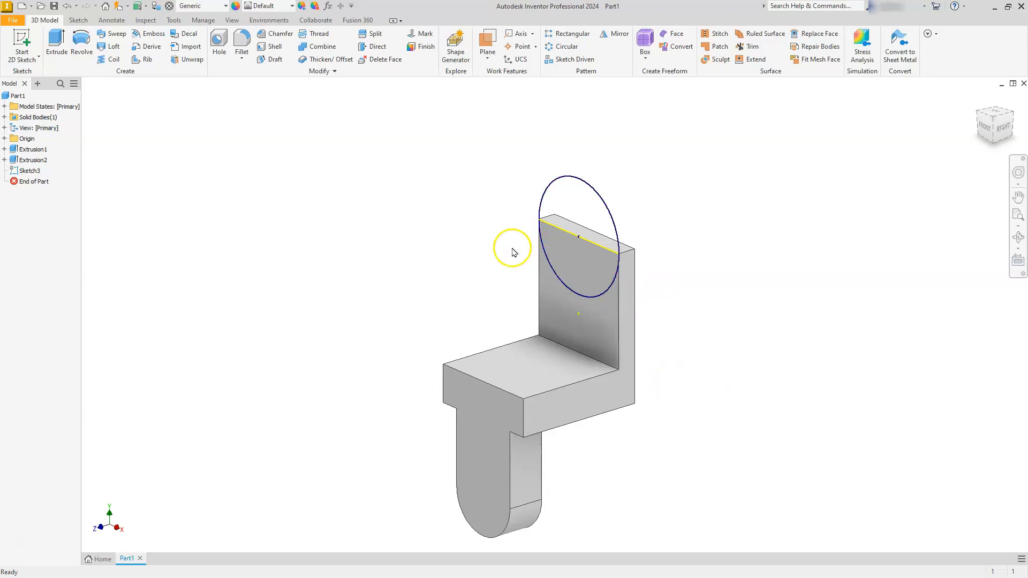
{"action": "left_click", "coordinate": [54, 41]}
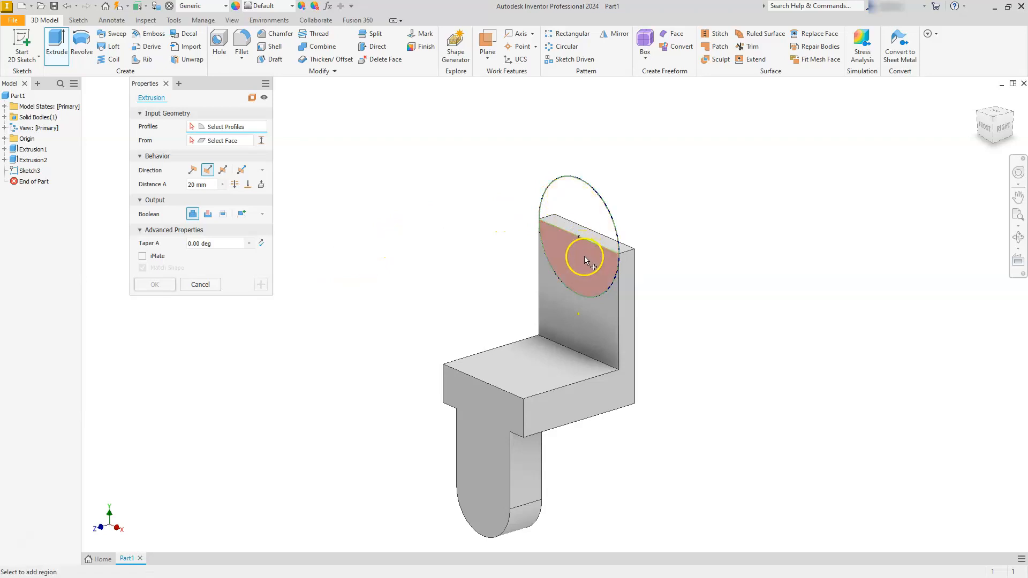
{"action": "left_click", "coordinate": [579, 199]}
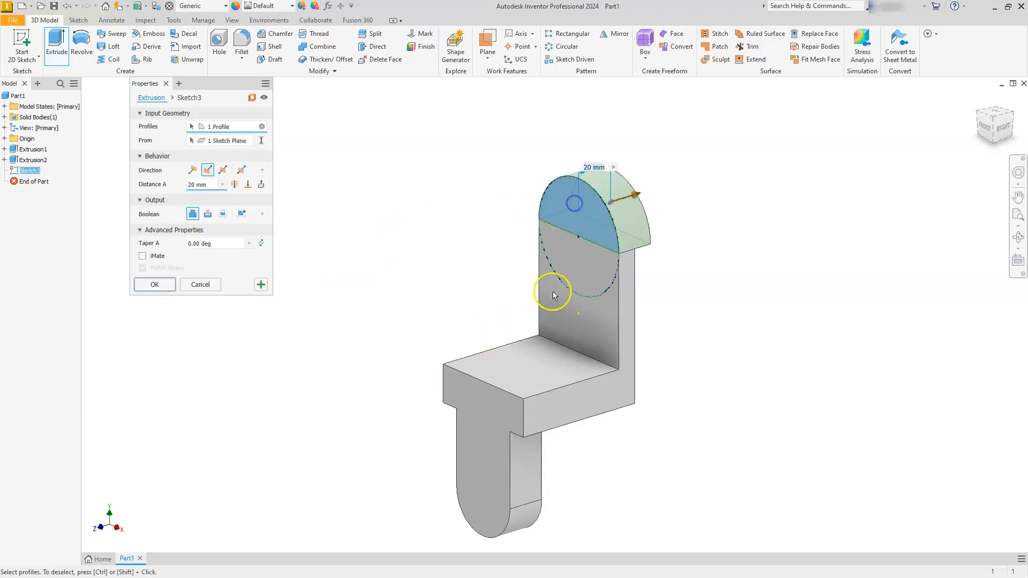
{"action": "left_click", "coordinate": [584, 270]}
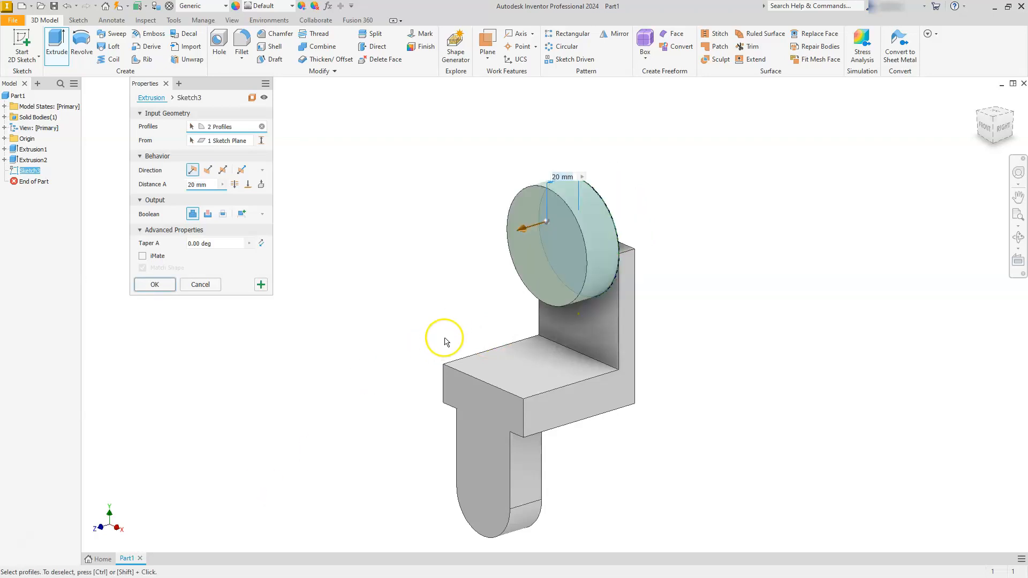
{"action": "left_click", "coordinate": [196, 286]}
Edit the upright plate's circle sketch, convert the projected top edge to construction geometry, and finish the sketch.
{"action": "left_click", "coordinate": [15, 172]}
{"action": "double_click", "coordinate": [15, 170]}
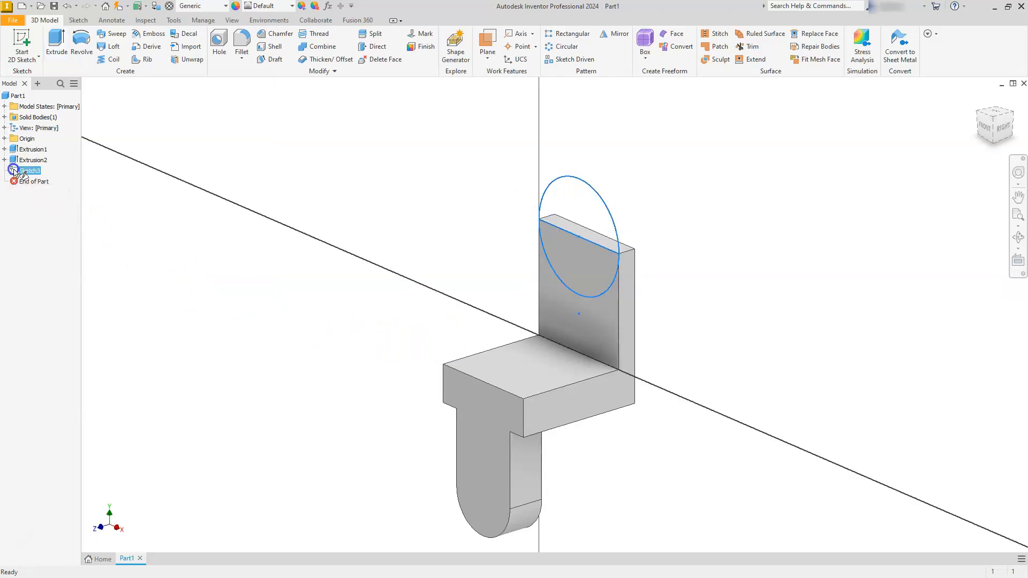
{"action": "left_click", "coordinate": [465, 254]}
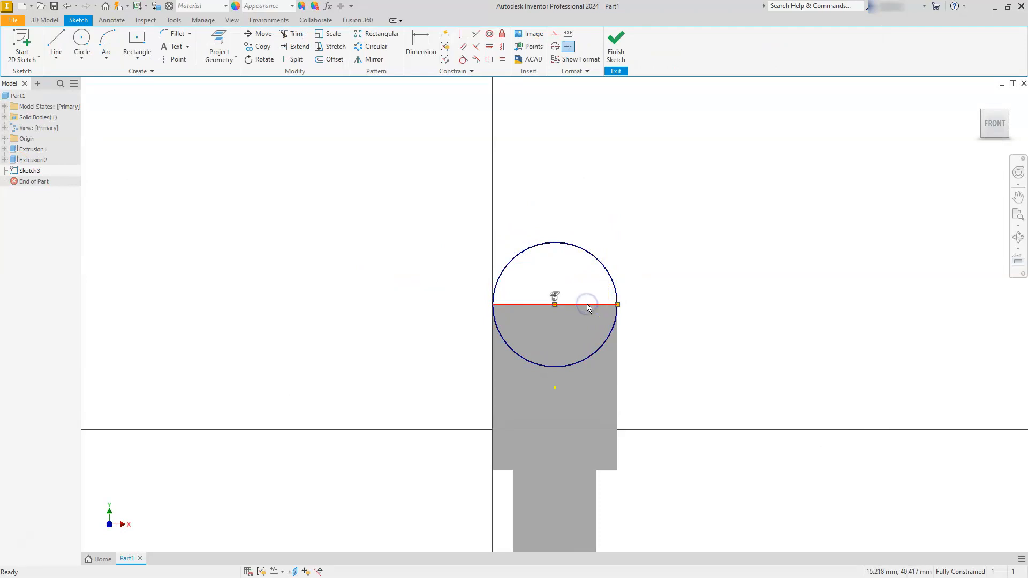
{"action": "right_click", "coordinate": [587, 308]}
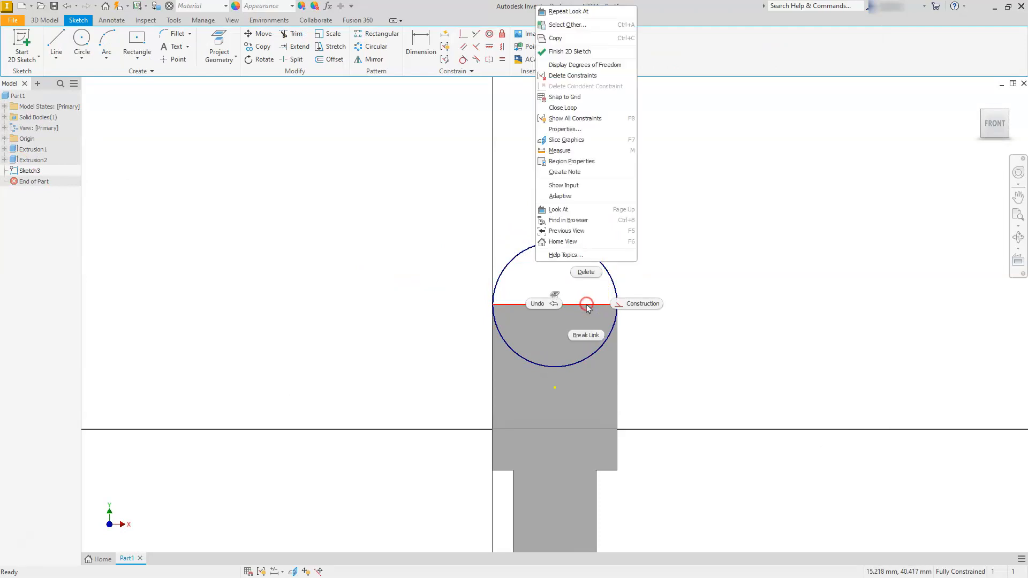
{"action": "left_click", "coordinate": [648, 310]}
{"action": "left_click", "coordinate": [619, 46]}
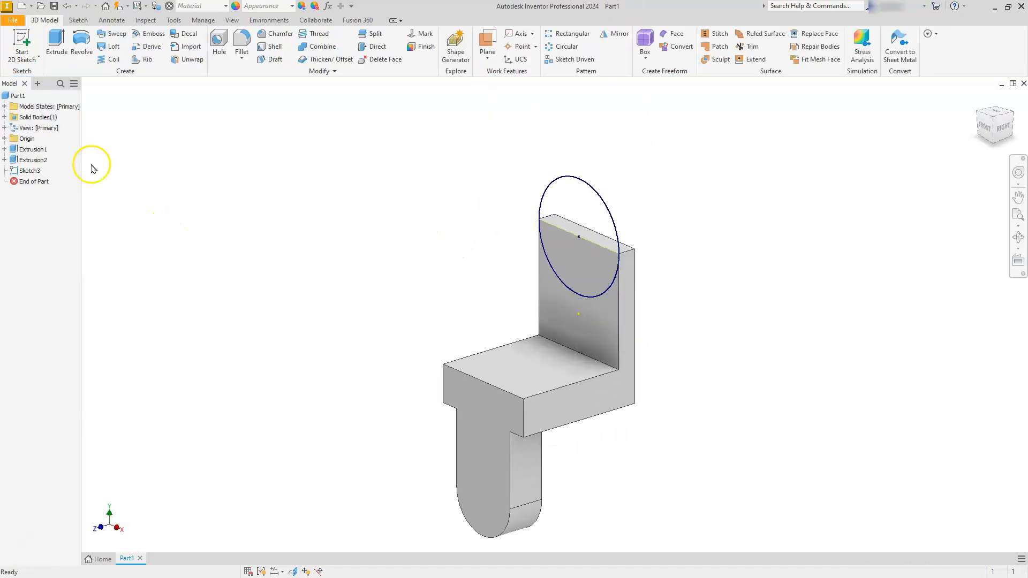
Extrude the full circle asymmetrically, 25 mm to the front and 15 mm to the back, joined to the existing body.
{"action": "left_click", "coordinate": [57, 42]}
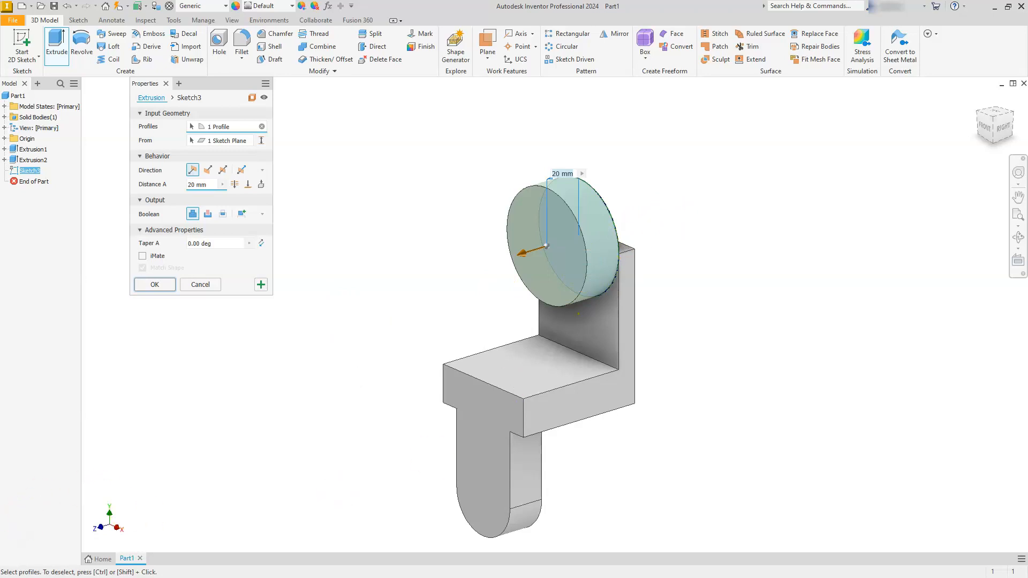
{"action": "key", "text": "alt+Tab"}
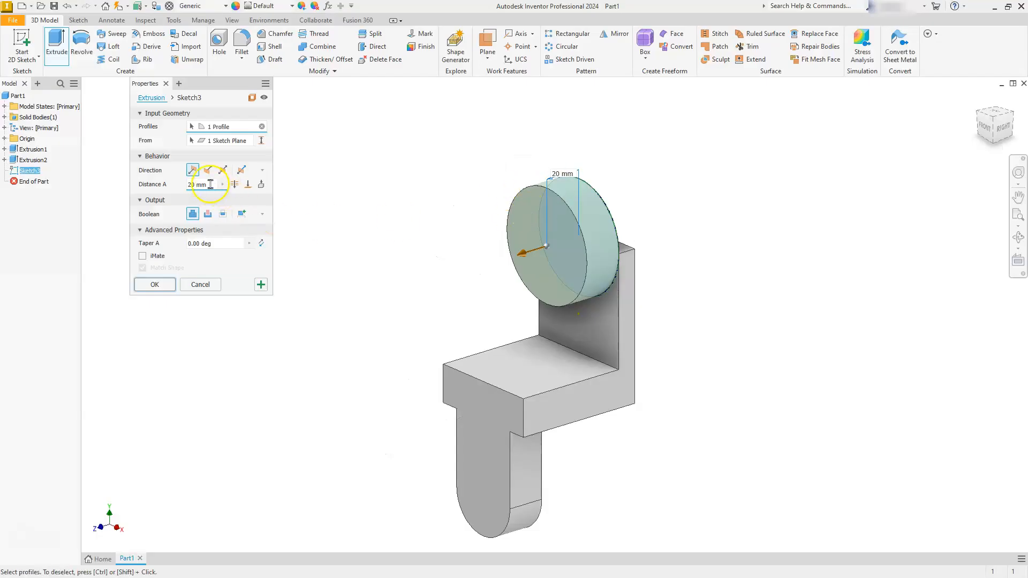
{"action": "type", "text": "25"}
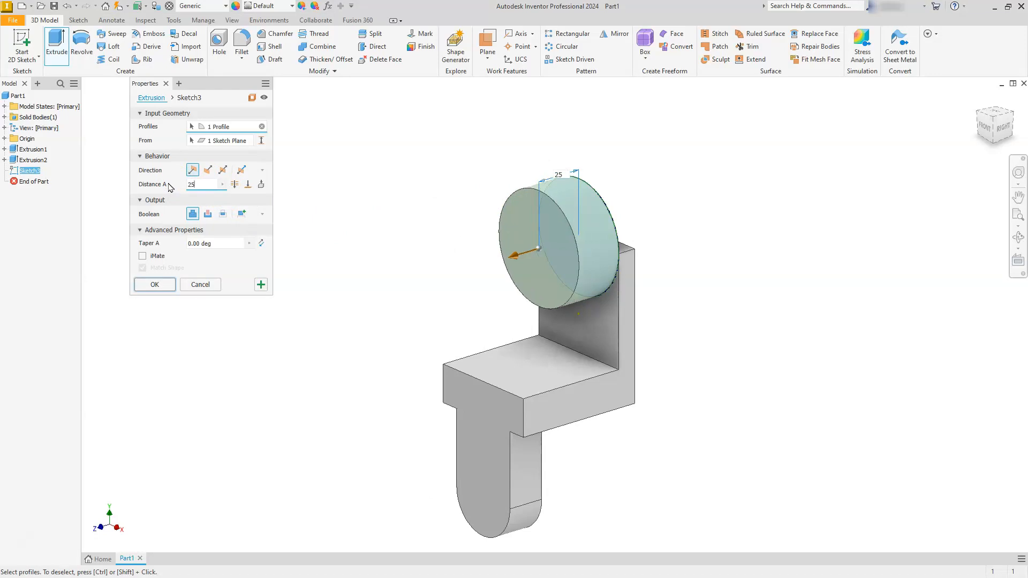
{"action": "left_click", "coordinate": [242, 171]}
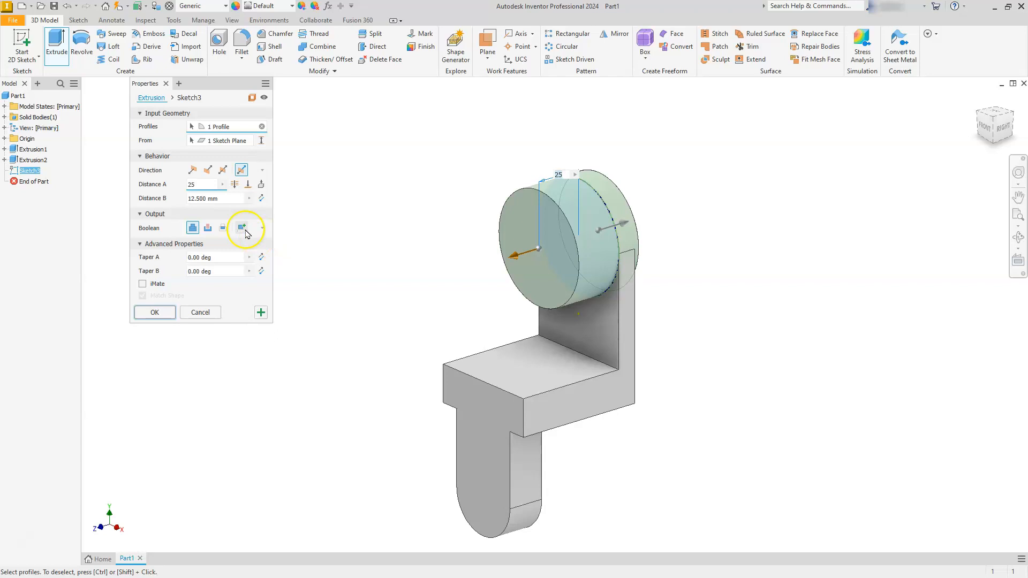
{"action": "left_click", "coordinate": [226, 201]}
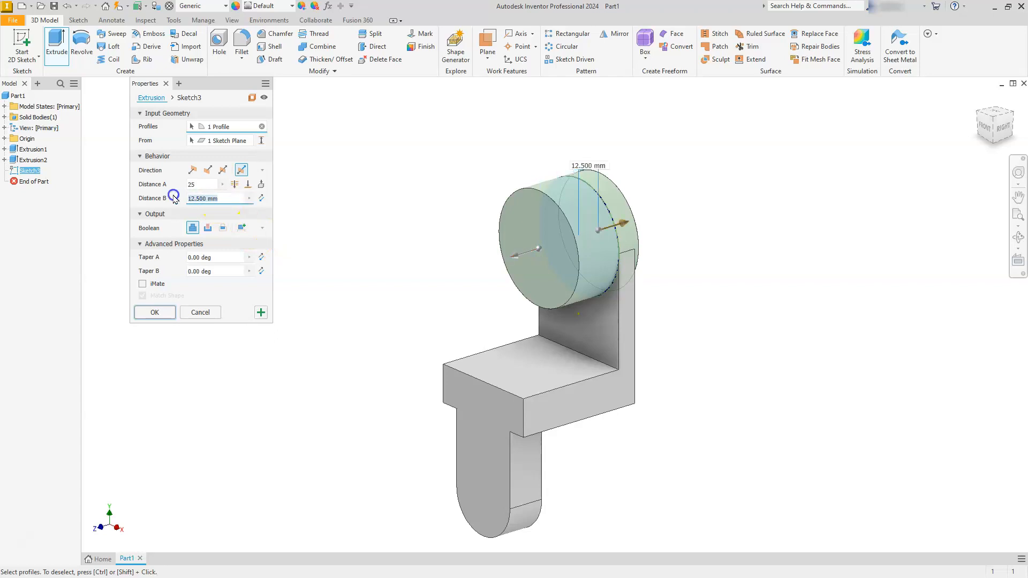
{"action": "type", "text": "15"}
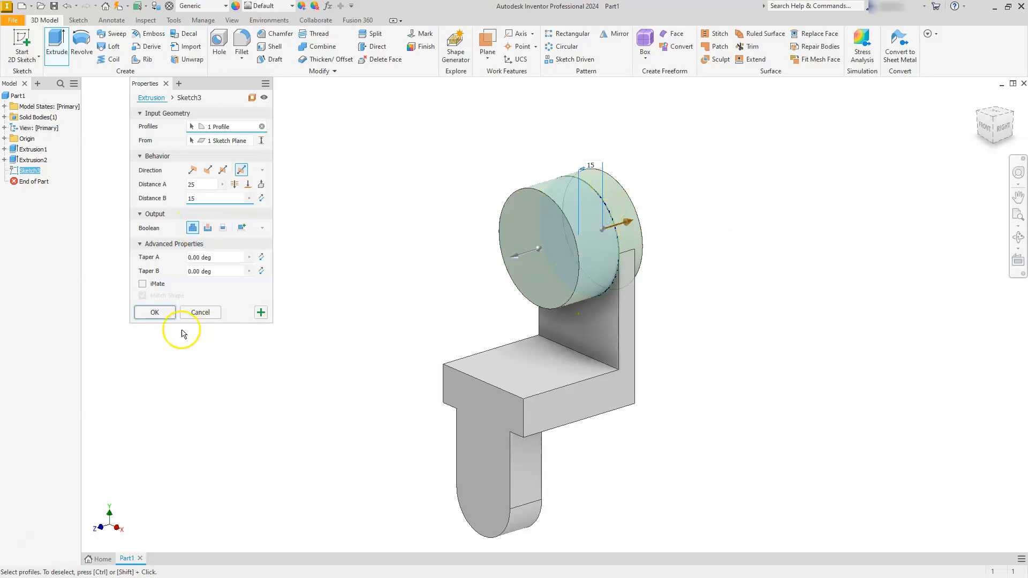
{"action": "left_click", "coordinate": [159, 314]}
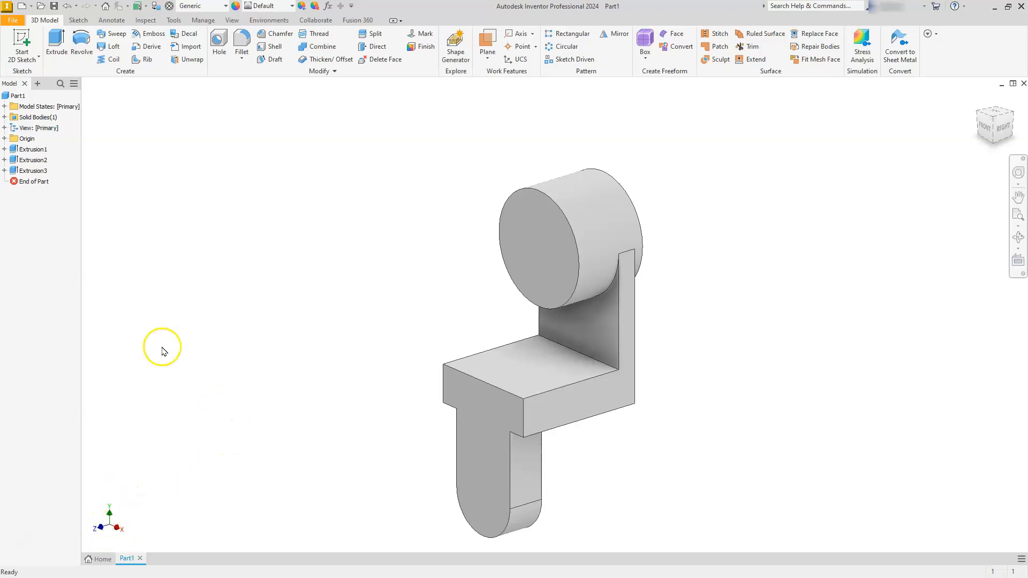
Start a sketch on the YZ origin plane and slice the model graphics at the sketch plane.
{"action": "left_click", "coordinate": [5, 138]}
{"action": "left_click", "coordinate": [30, 150]}
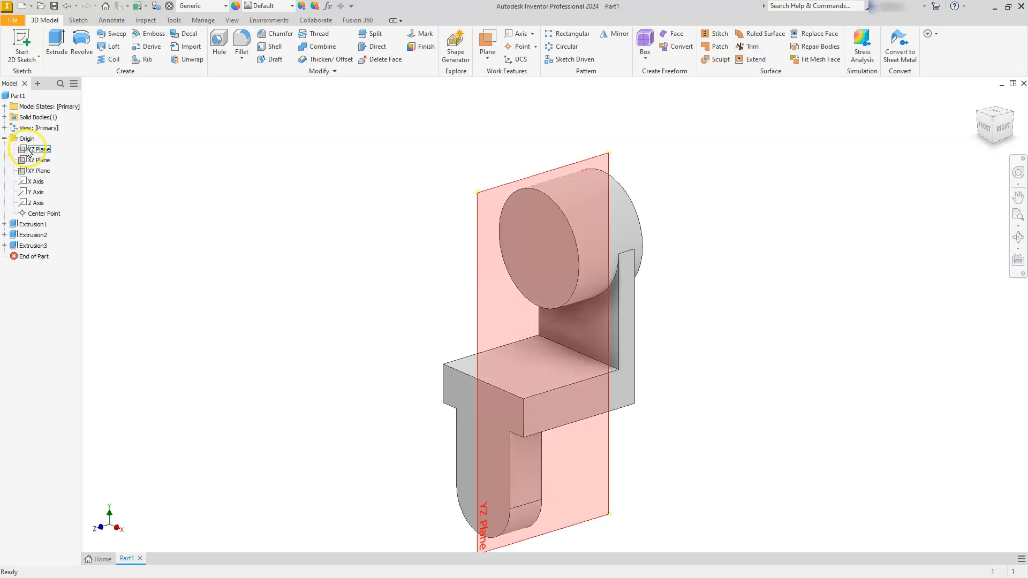
{"action": "left_click", "coordinate": [27, 150]}
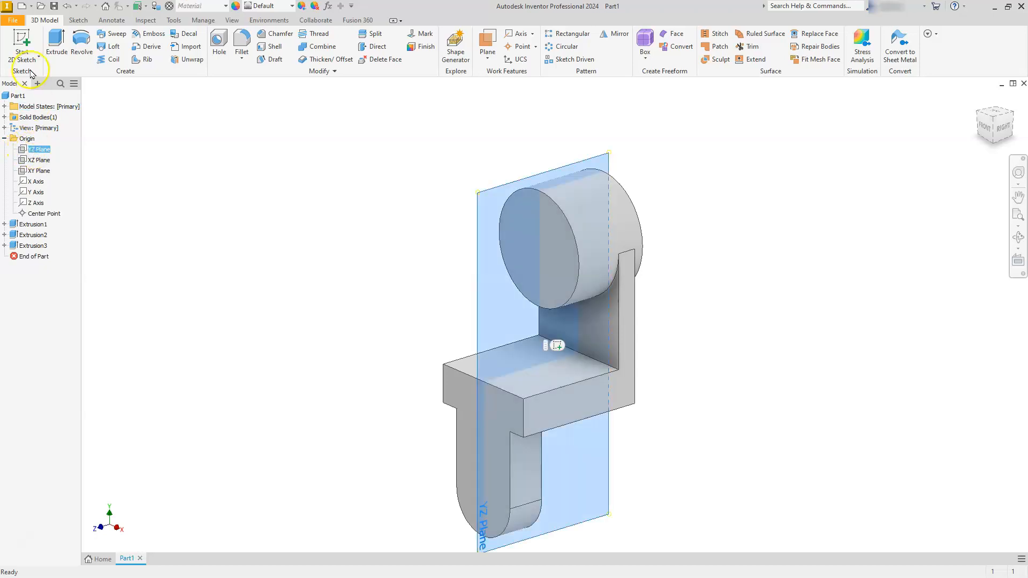
{"action": "left_click", "coordinate": [21, 36]}
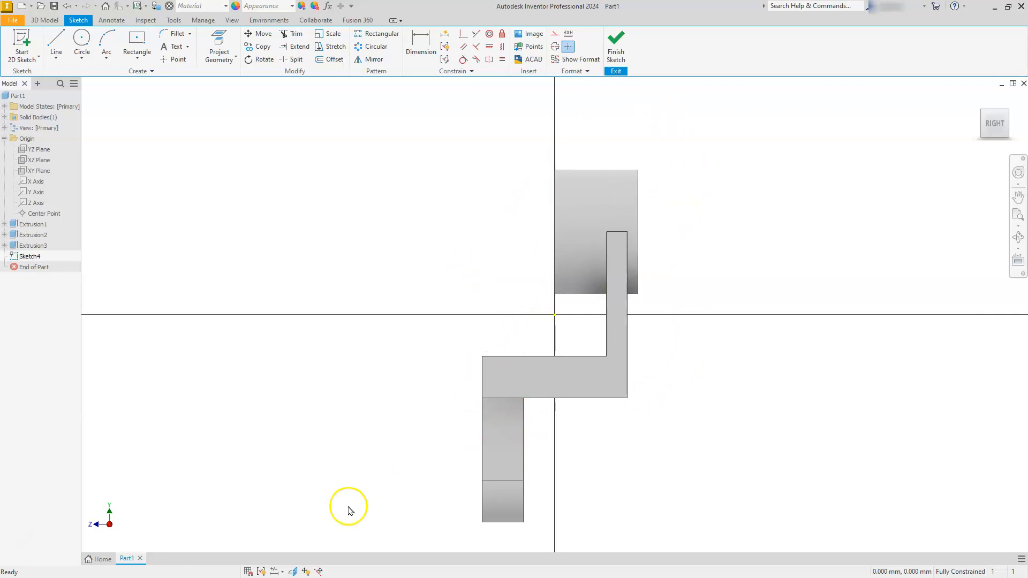
{"action": "left_click", "coordinate": [293, 572]}
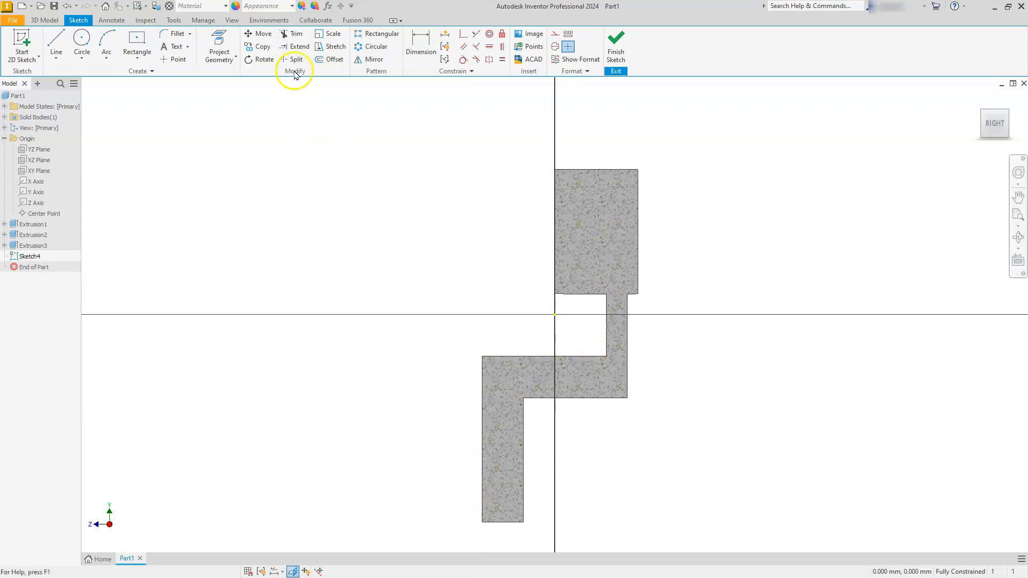
Project the cylinder's lower edge and the horizontal base's top edge into the sketch.
{"action": "left_click", "coordinate": [218, 38]}
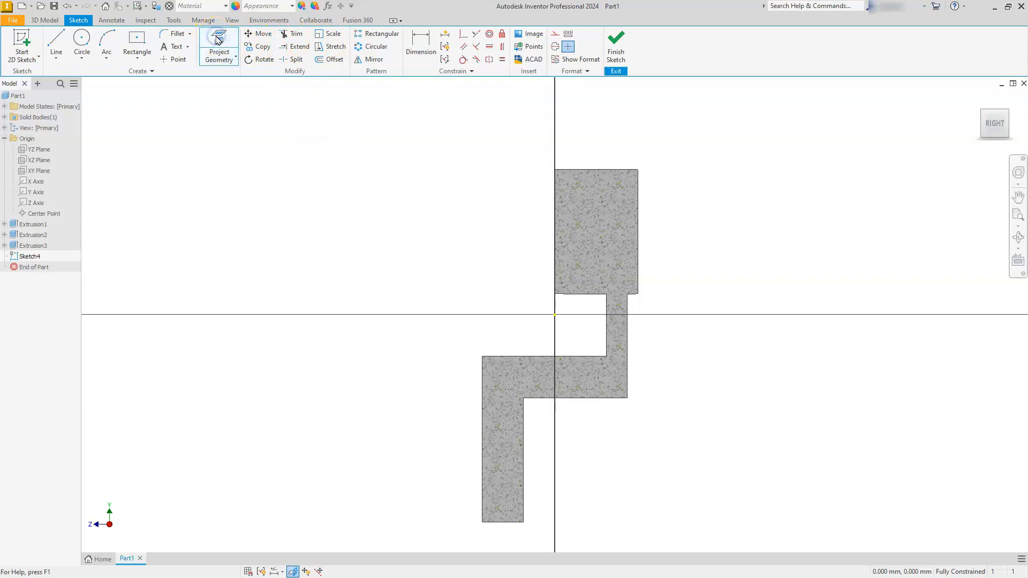
{"action": "left_click", "coordinate": [579, 296]}
{"action": "left_click", "coordinate": [506, 357]}
{"action": "left_click", "coordinate": [219, 46]}
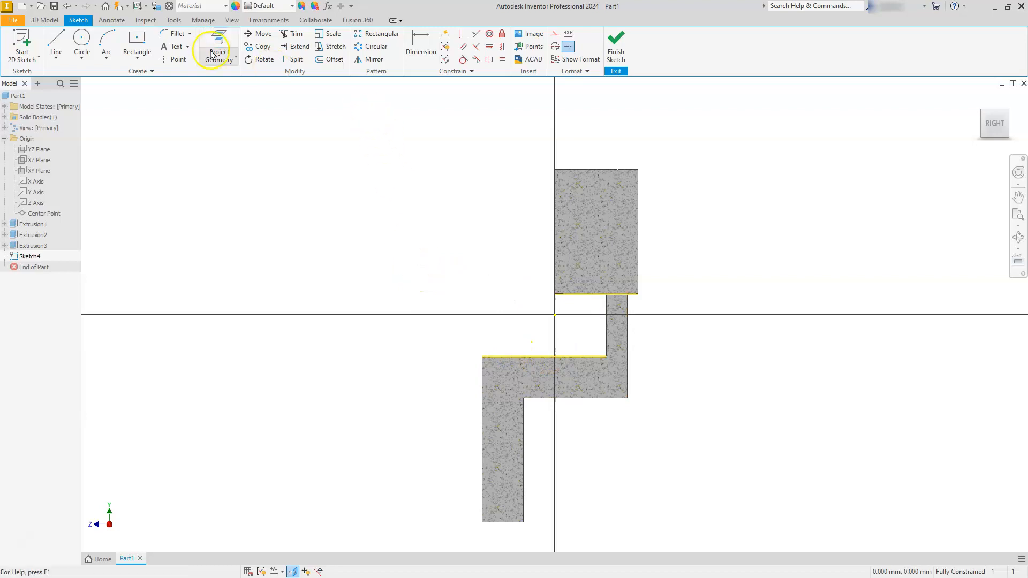
Draw a diagonal line from the base's outer top corner to the cylinder's lower front corner.
{"action": "left_click", "coordinate": [55, 40]}
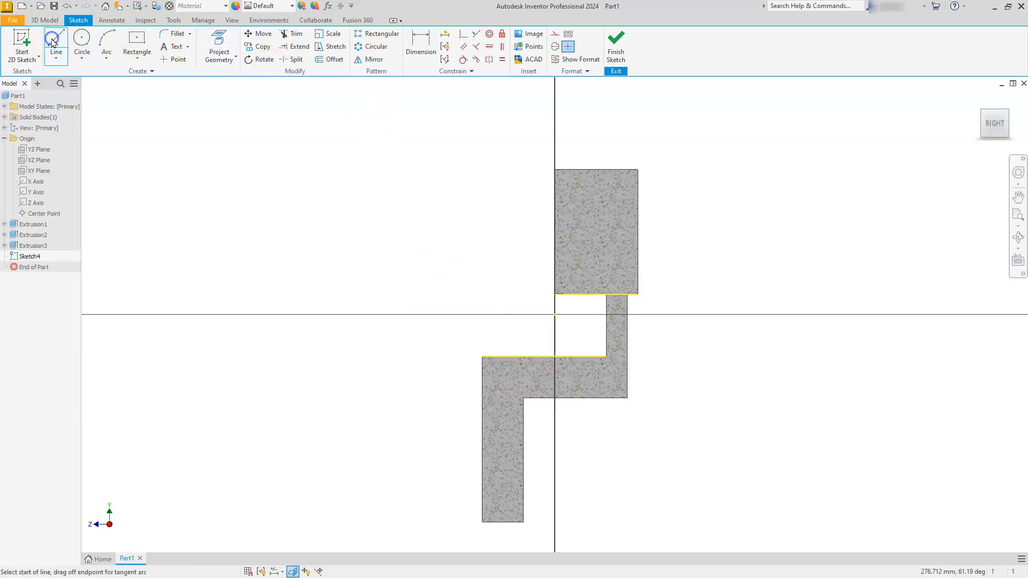
{"action": "left_click", "coordinate": [482, 357]}
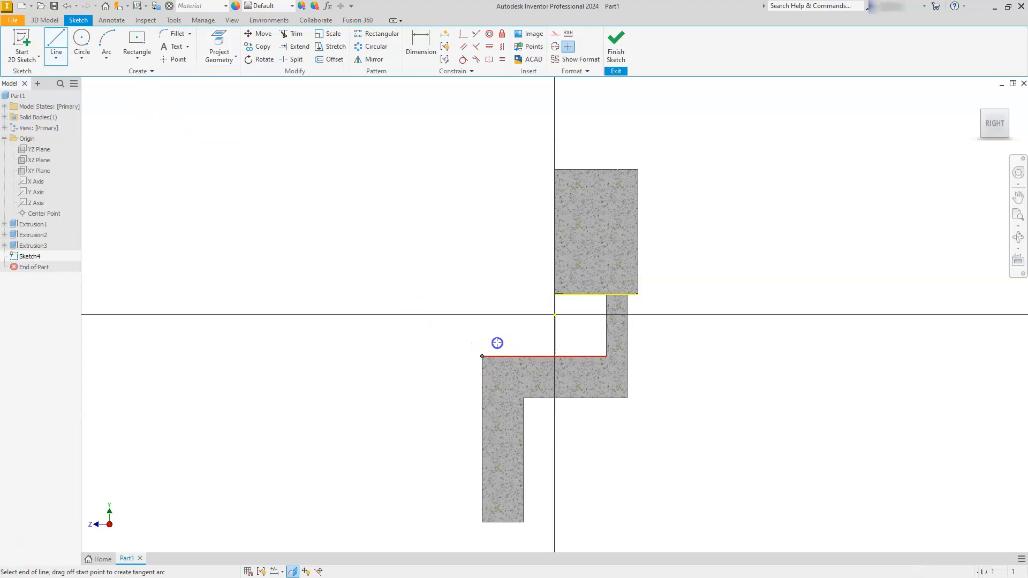
{"action": "double_click", "coordinate": [555, 295]}
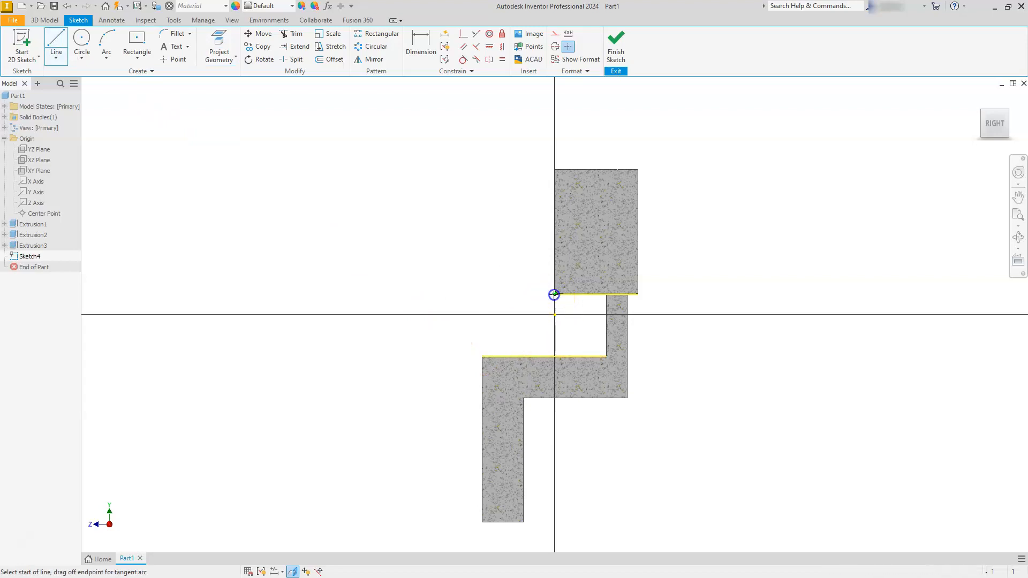
{"action": "key", "text": "Escape"}
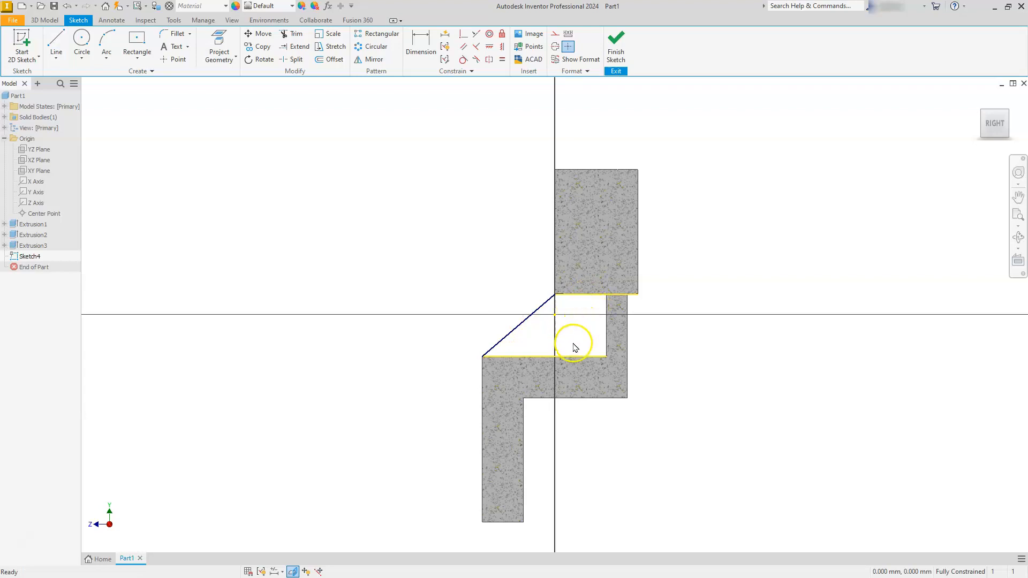
Convert both projected edges to construction geometry and finish the sketch.
{"action": "left_click", "coordinate": [593, 298]}
{"action": "right_click", "coordinate": [593, 298]}
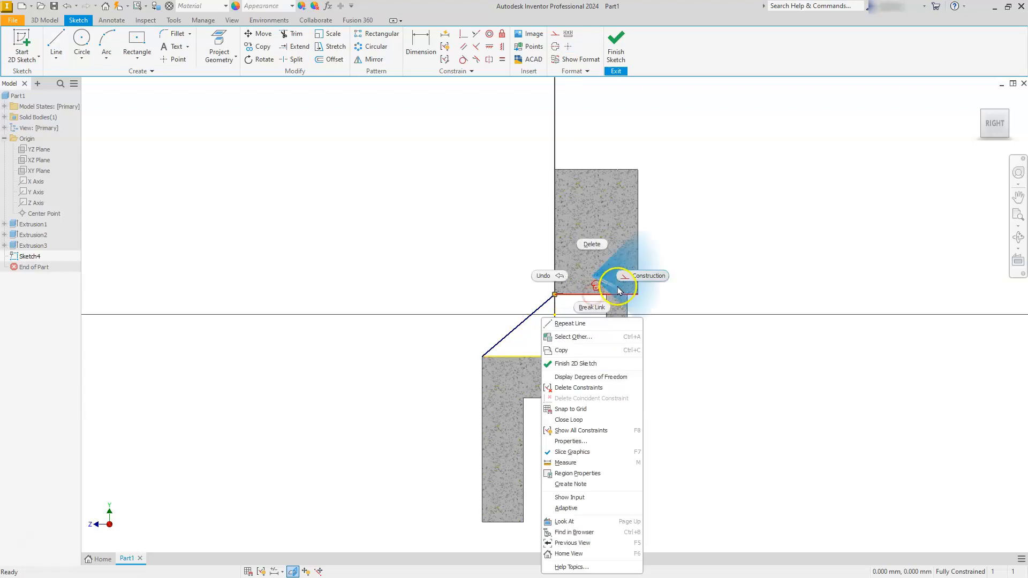
{"action": "left_click", "coordinate": [633, 278]}
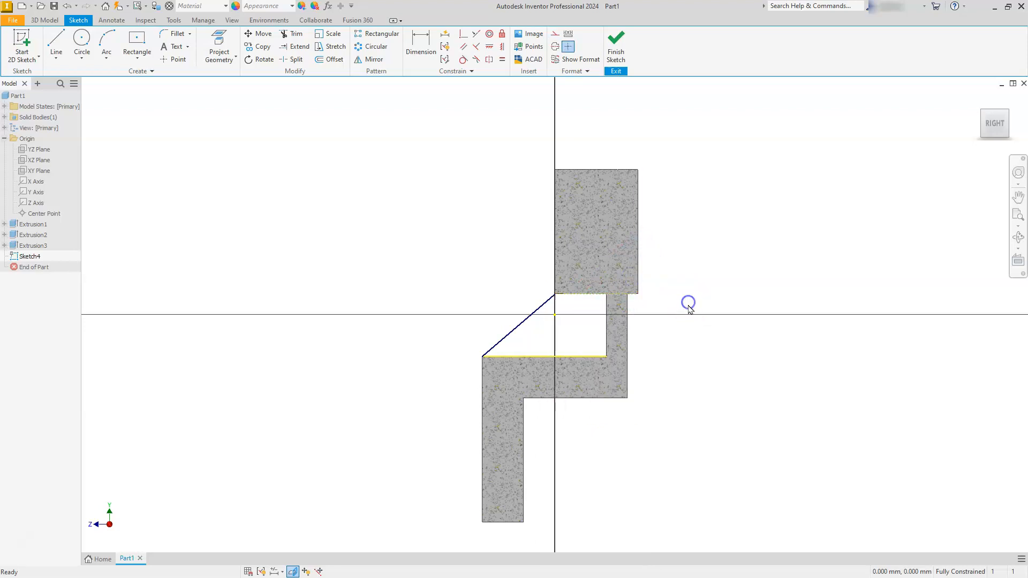
{"action": "right_click", "coordinate": [570, 357]}
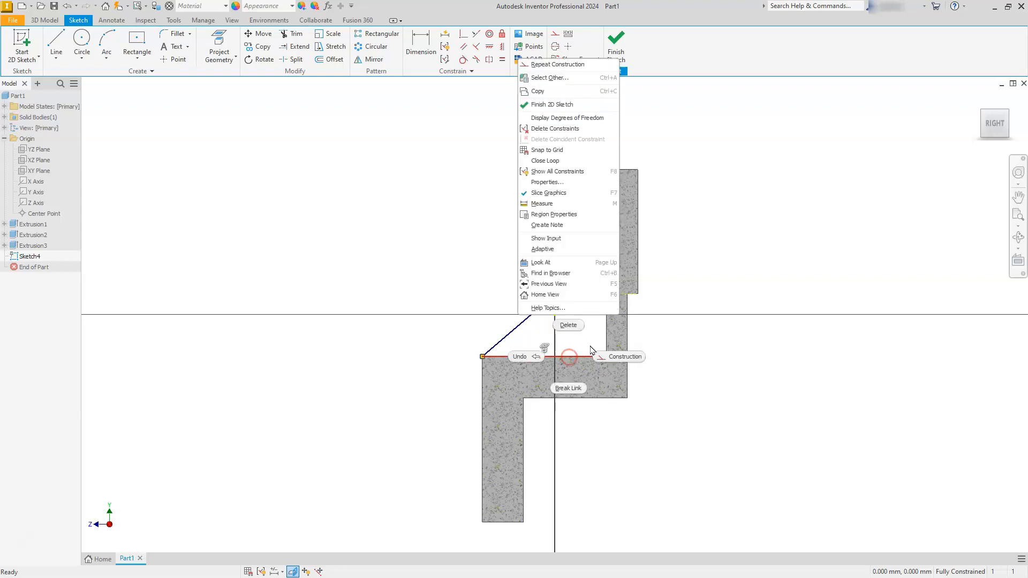
{"action": "left_click", "coordinate": [626, 359]}
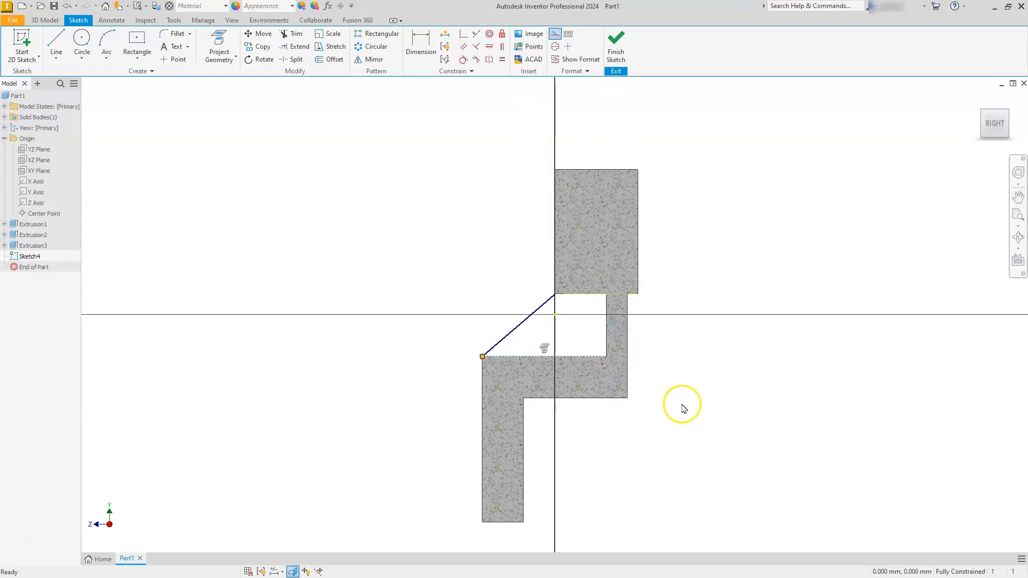
{"action": "left_click", "coordinate": [615, 48]}
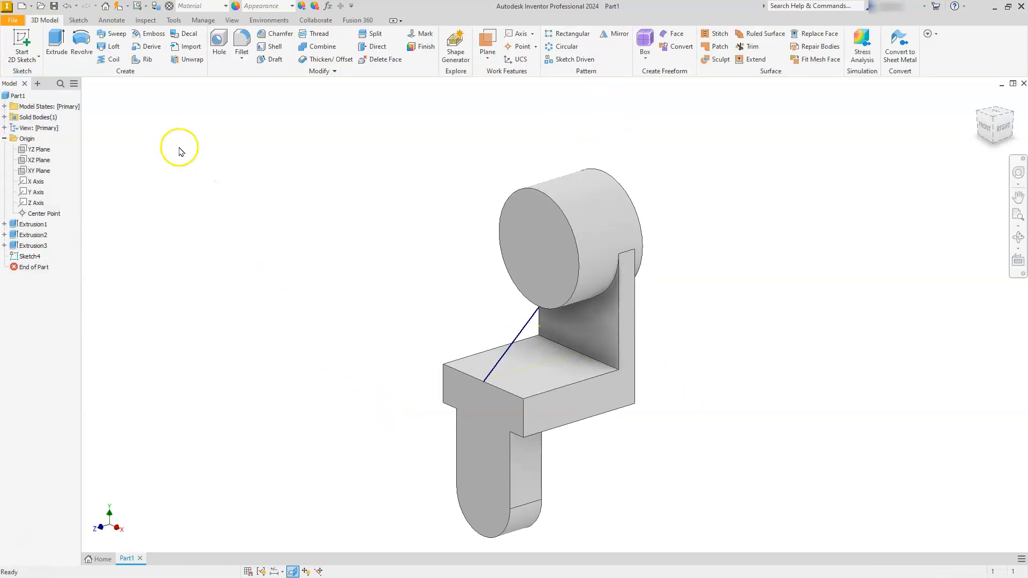
Create a 10 mm thick rib from the diagonal line, parallel to the sketch plane, filling toward the base and upright plate, centred on the sketch.
{"action": "left_click", "coordinate": [146, 61]}
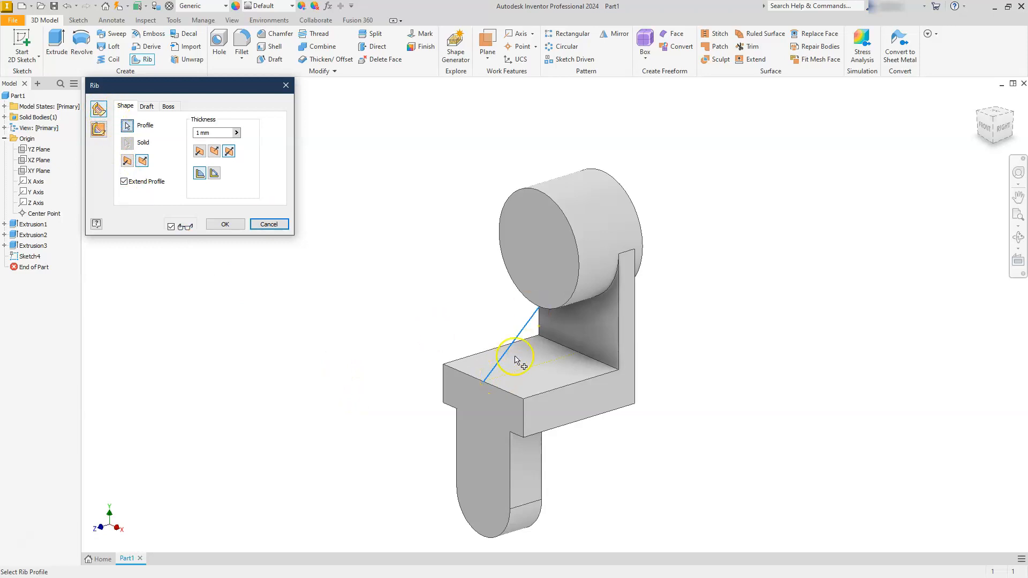
{"action": "left_click", "coordinate": [98, 130]}
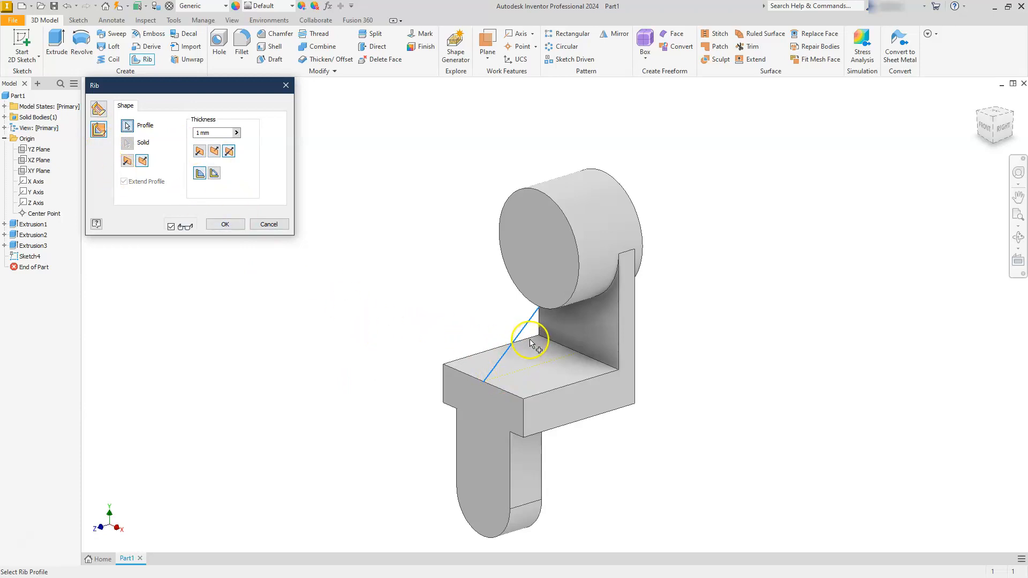
{"action": "left_click", "coordinate": [127, 162]}
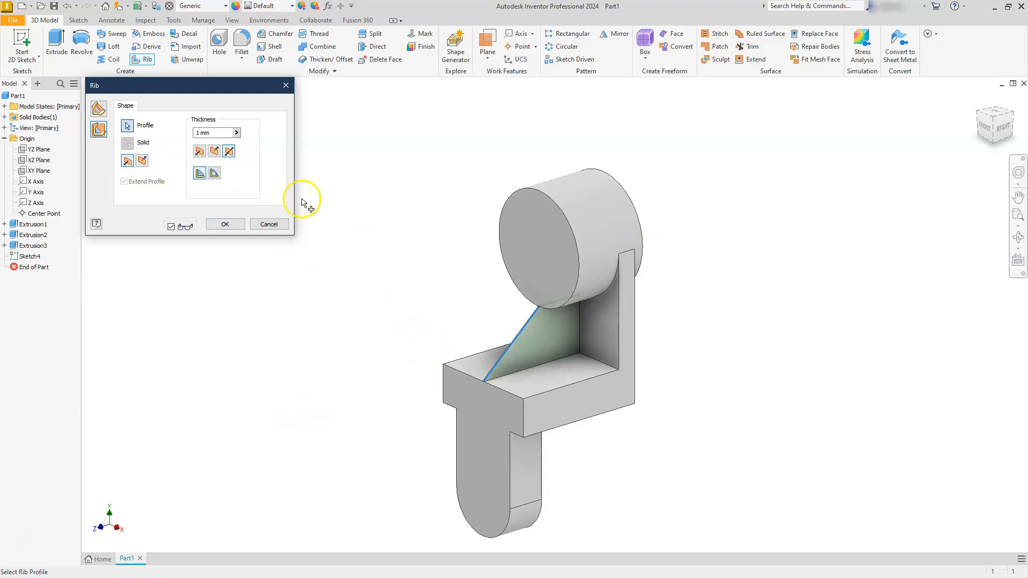
{"action": "left_click", "coordinate": [197, 133]}
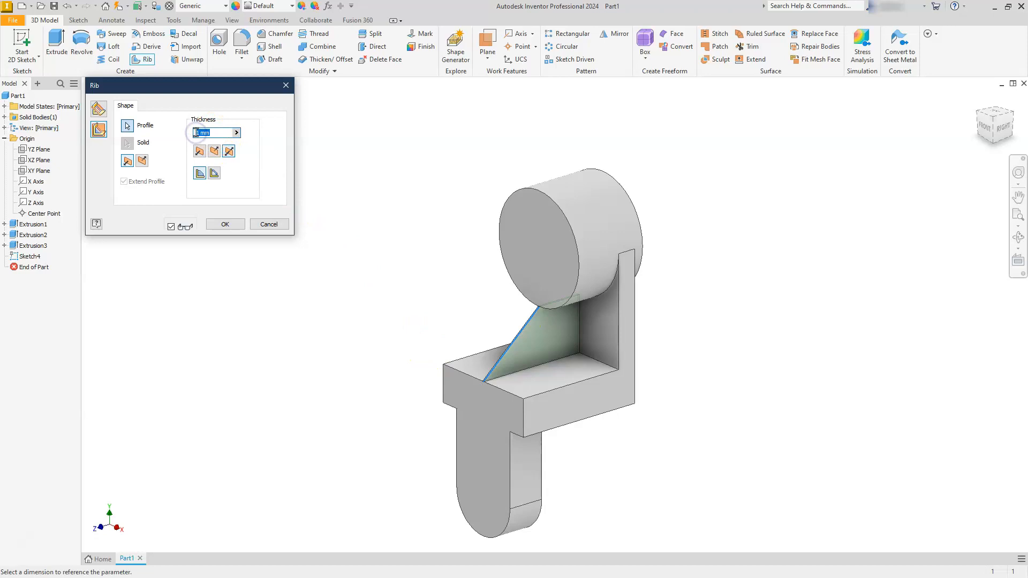
{"action": "type", "text": "10"}
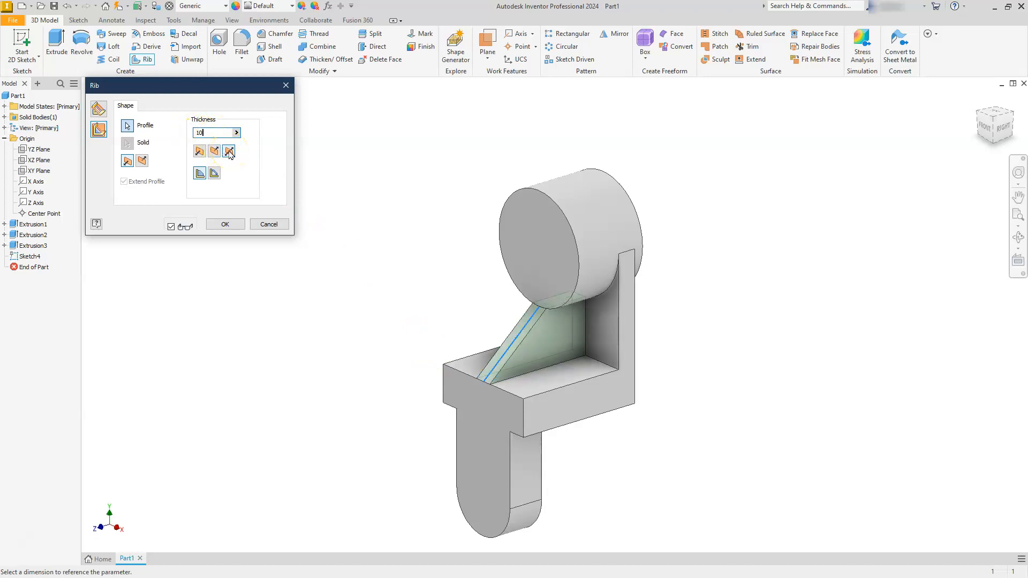
{"action": "left_click", "coordinate": [226, 224]}
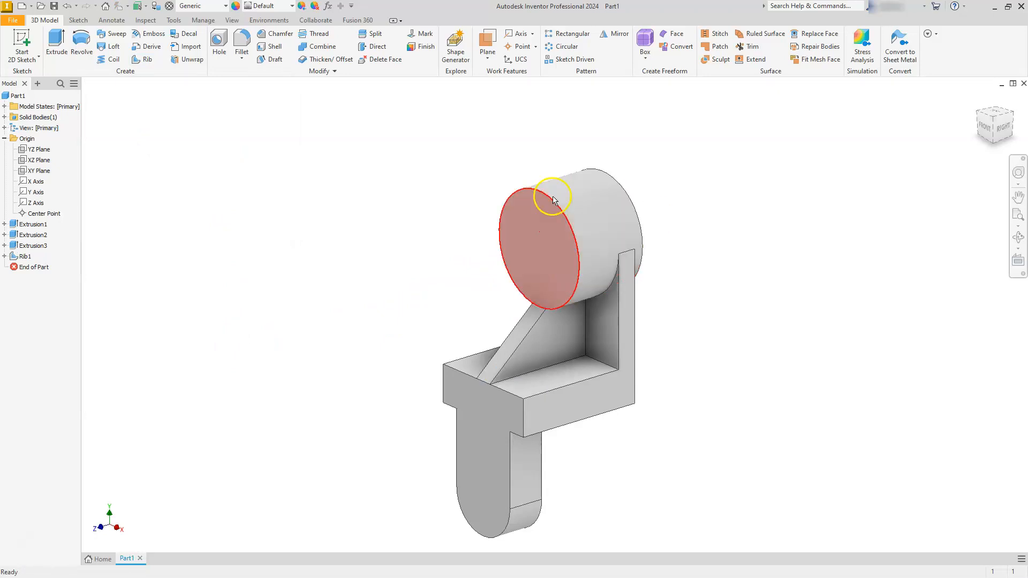
Configure a through-all counterbored hole with a 30 mm counterbore diameter, 6 mm counterbore depth and 20 mm hole diameter.
{"action": "left_click", "coordinate": [283, 230]}
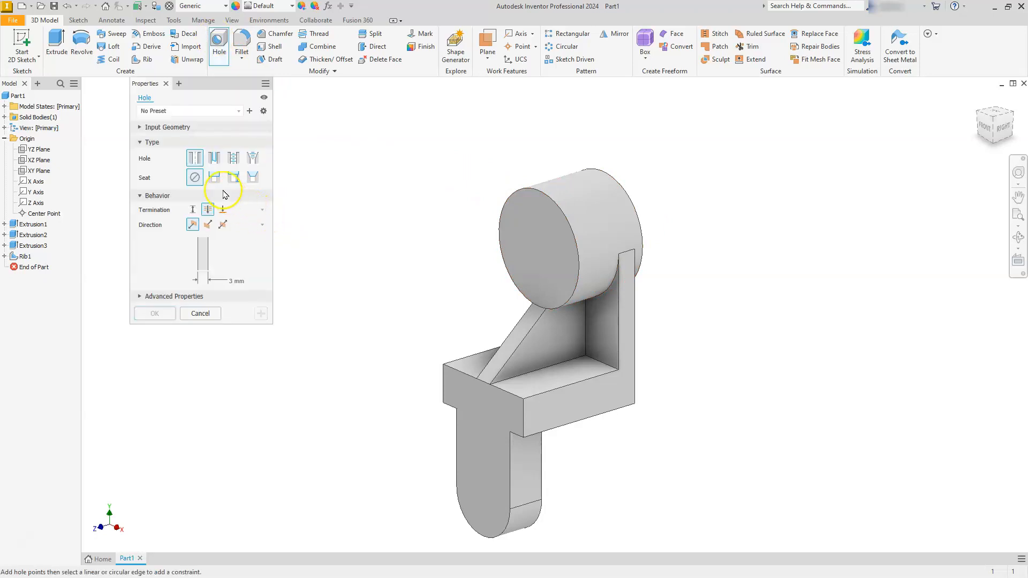
{"action": "left_click", "coordinate": [214, 177]}
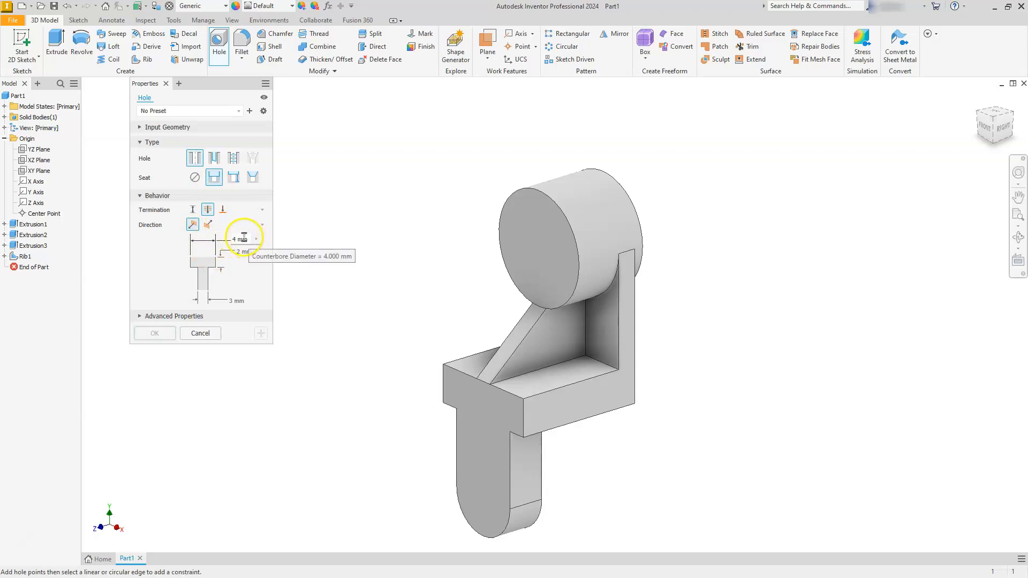
{"action": "left_click_drag", "start_coordinate": [250, 241], "coordinate": [235, 237]}
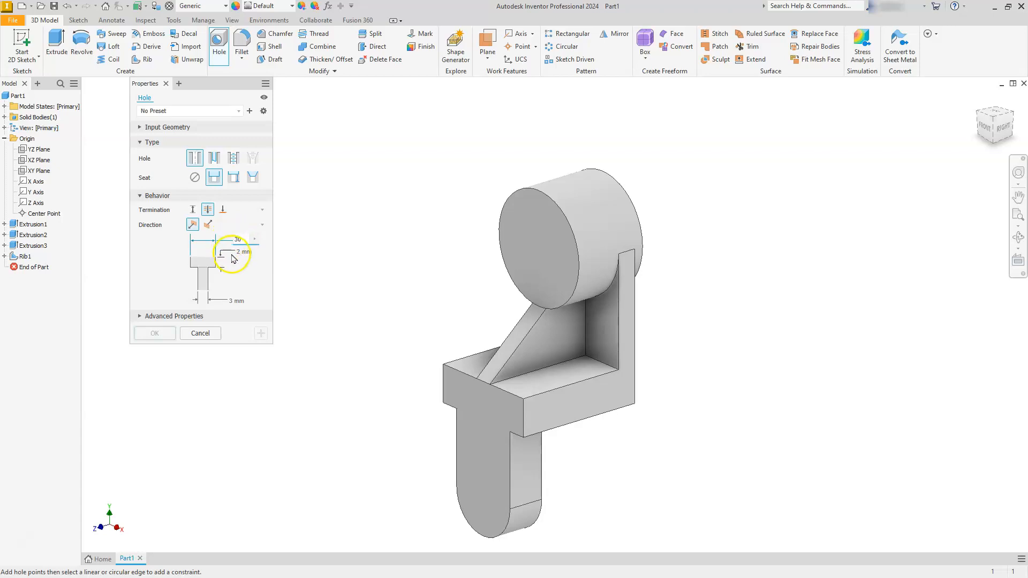
{"action": "left_click", "coordinate": [241, 252]}
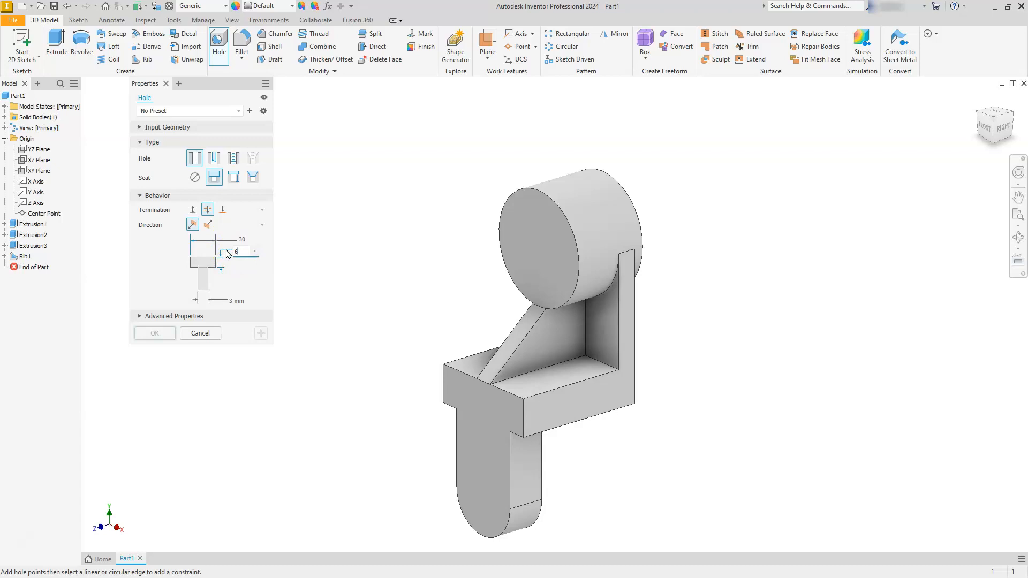
{"action": "left_click", "coordinate": [208, 211]}
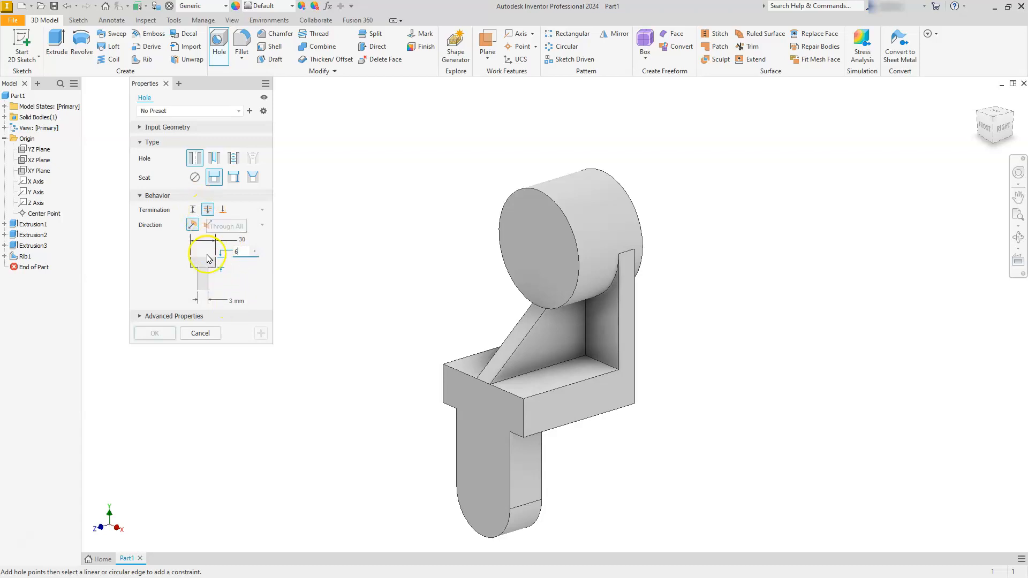
{"action": "left_click", "coordinate": [236, 302]}
{"action": "left_click", "coordinate": [237, 301]}
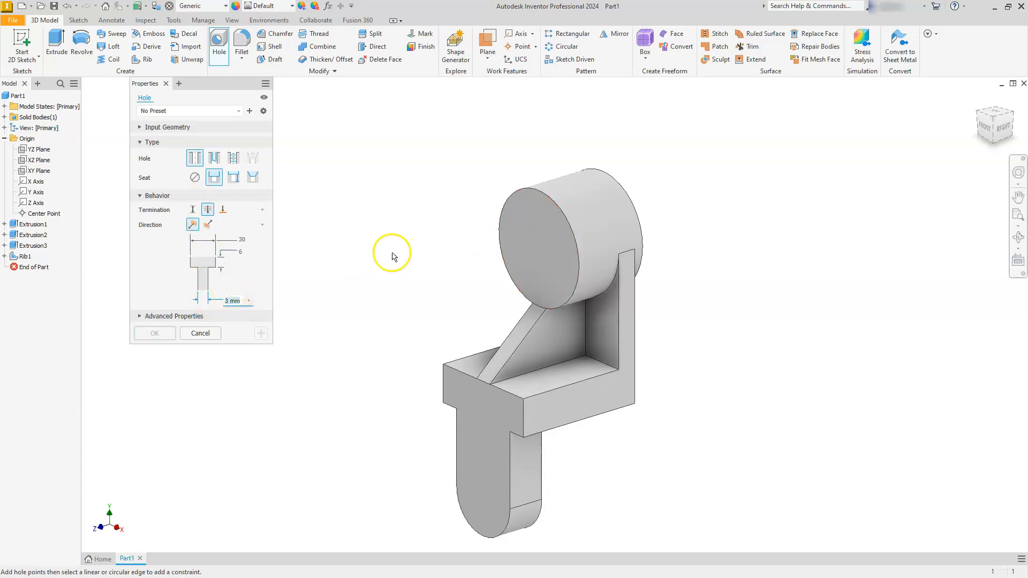
{"action": "type", "text": "20"}
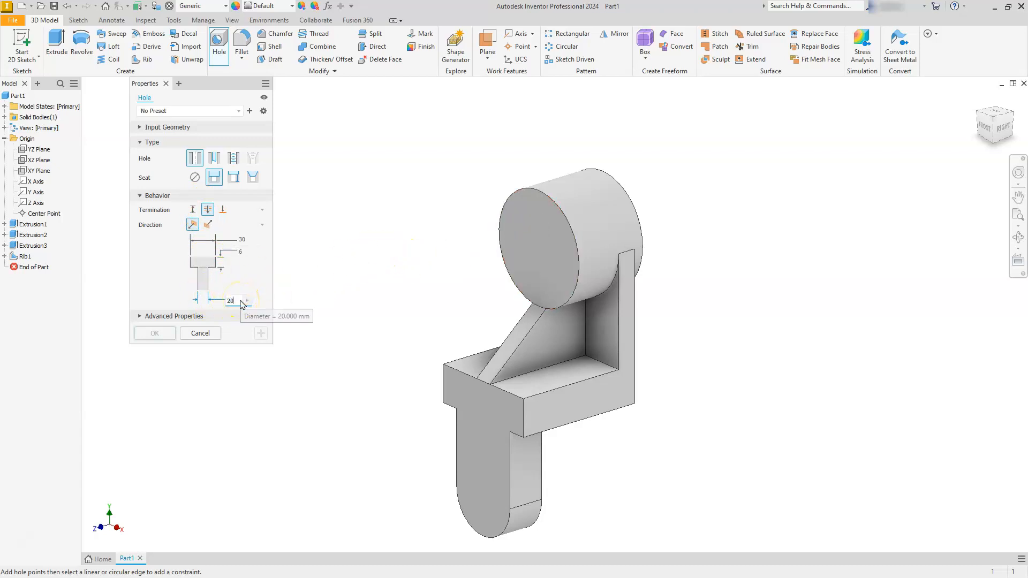
{"action": "left_click", "coordinate": [355, 275]}
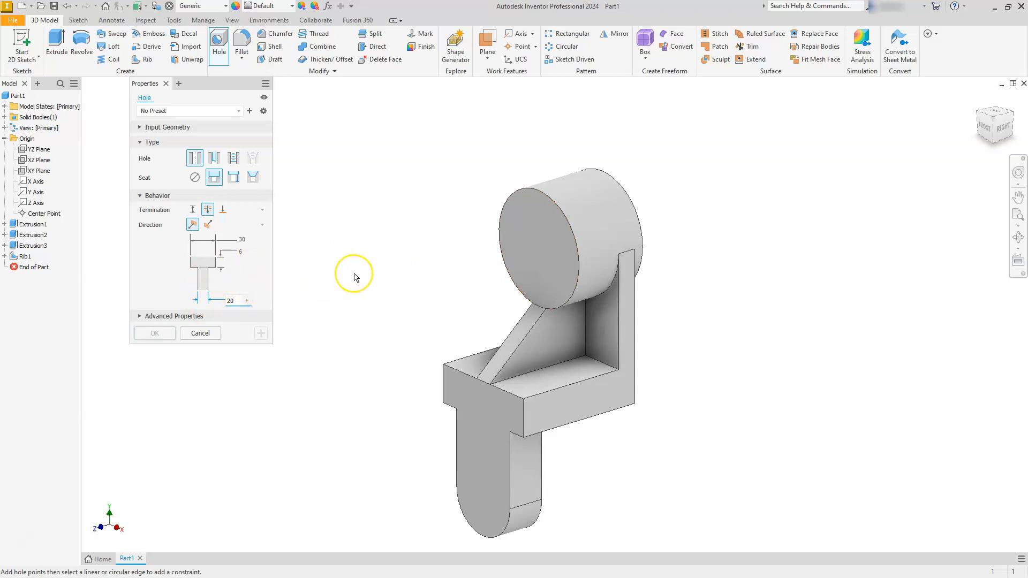
Place the counterbored hole on the cylinder's front face, concentric with the cylinder, and create it.
{"action": "left_click", "coordinate": [525, 219]}
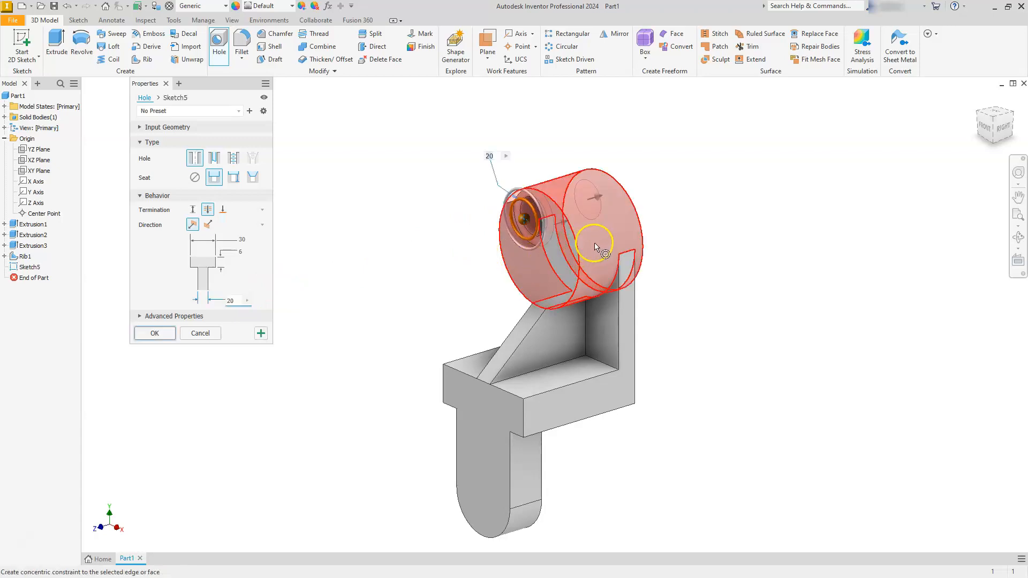
{"action": "left_click", "coordinate": [615, 224]}
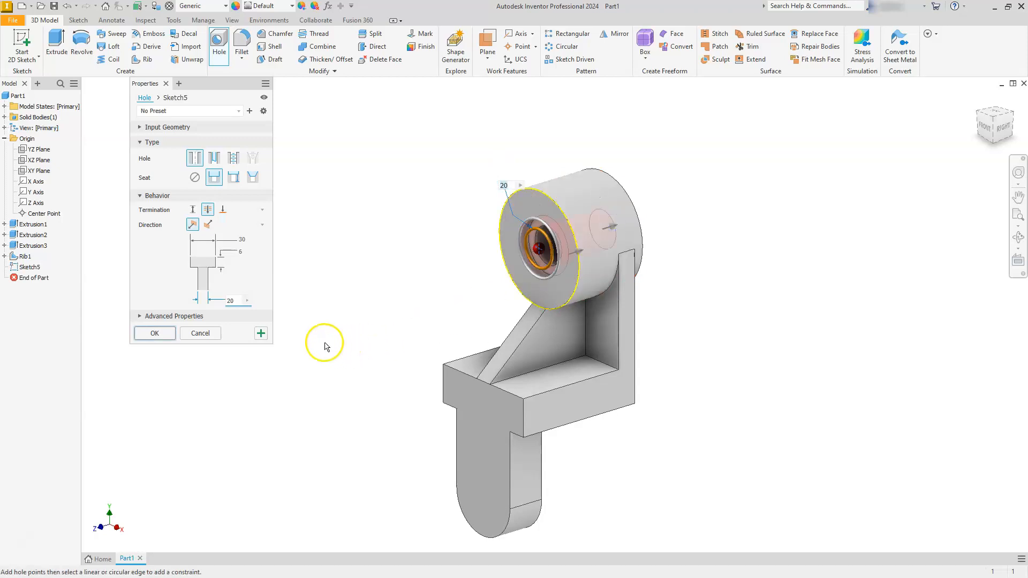
{"action": "left_click", "coordinate": [153, 335]}
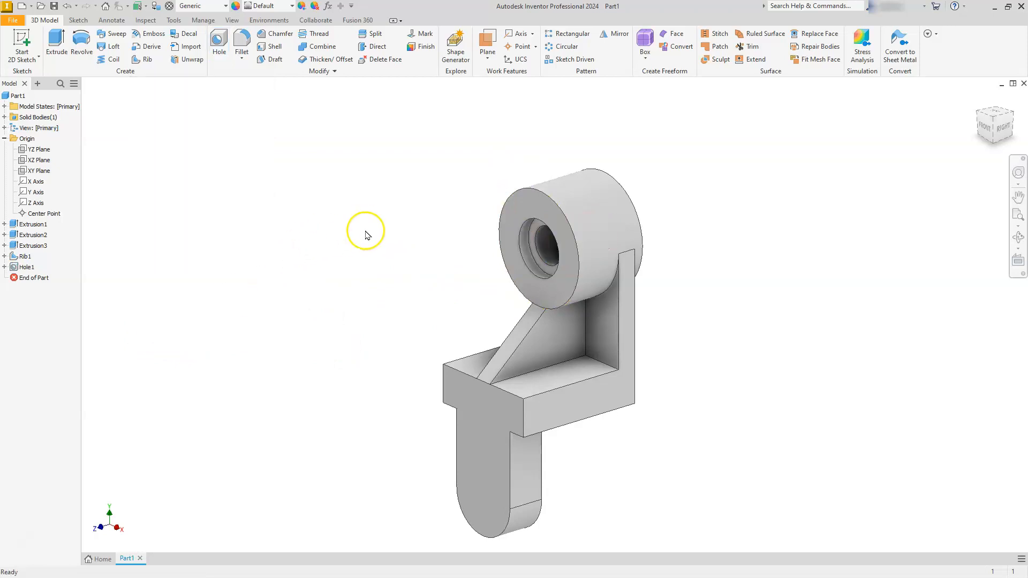
Add a matching counterbored hole, 30 mm by 6 mm with a 20 mm bore, concentric on the cylinder's back face.
{"action": "left_click", "coordinate": [1014, 118]}
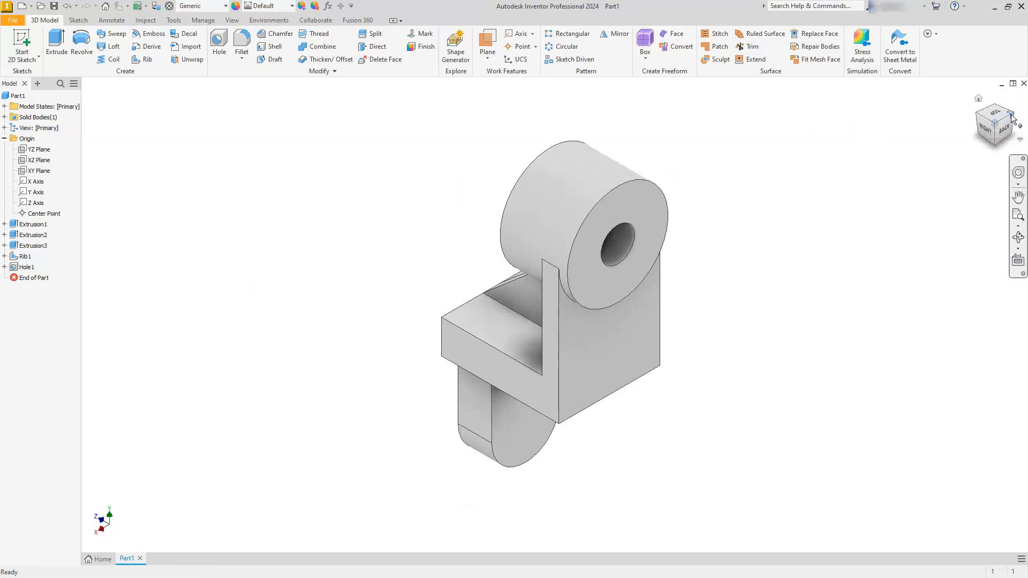
{"action": "left_click", "coordinate": [222, 44]}
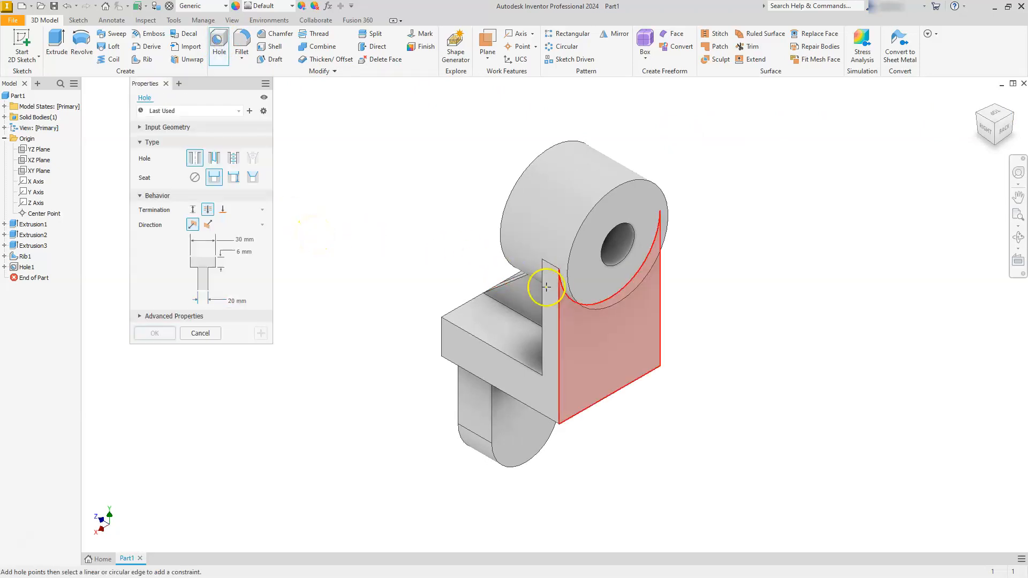
{"action": "left_click", "coordinate": [592, 279]}
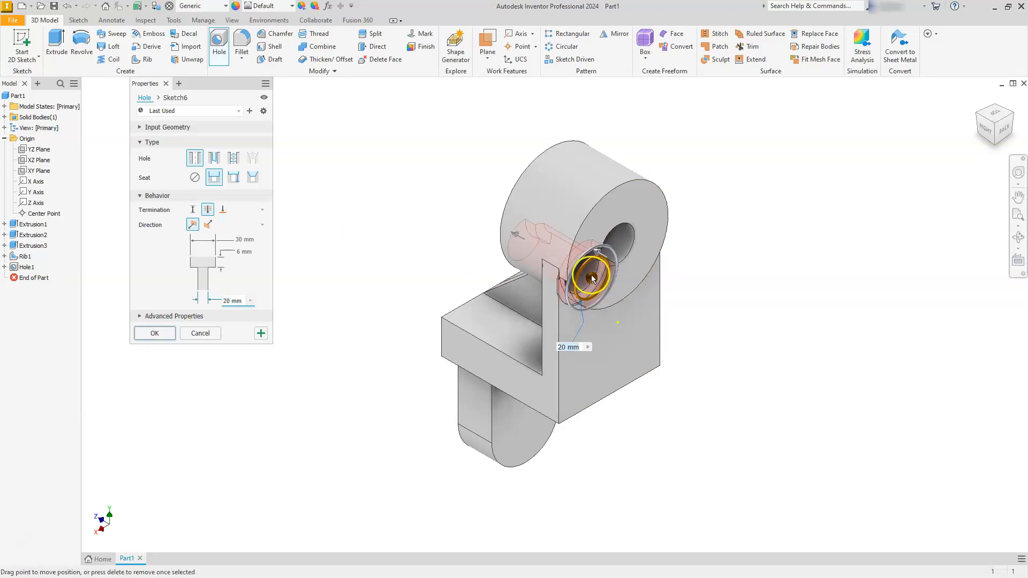
{"action": "left_click", "coordinate": [610, 167]}
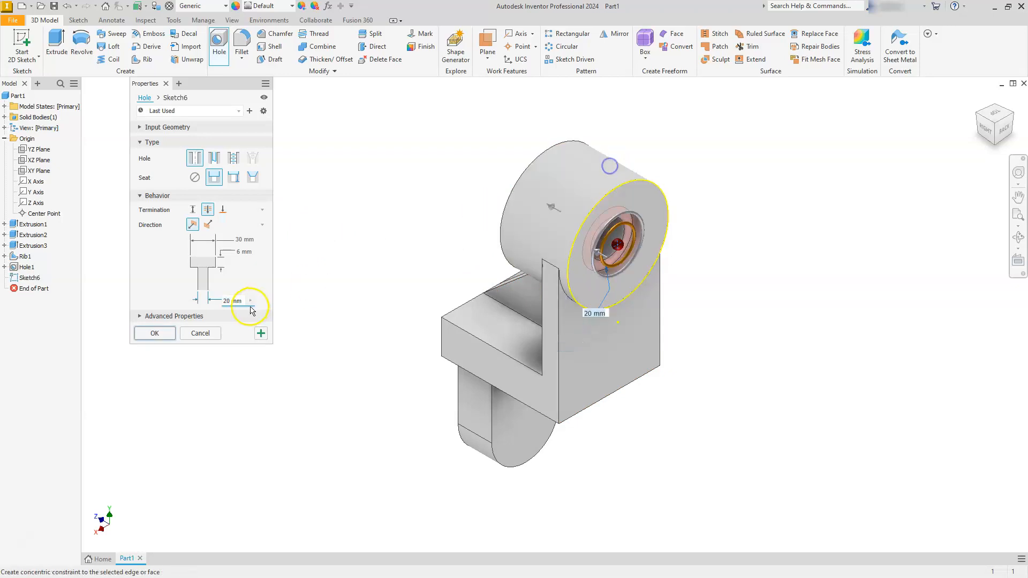
{"action": "left_click", "coordinate": [154, 333]}
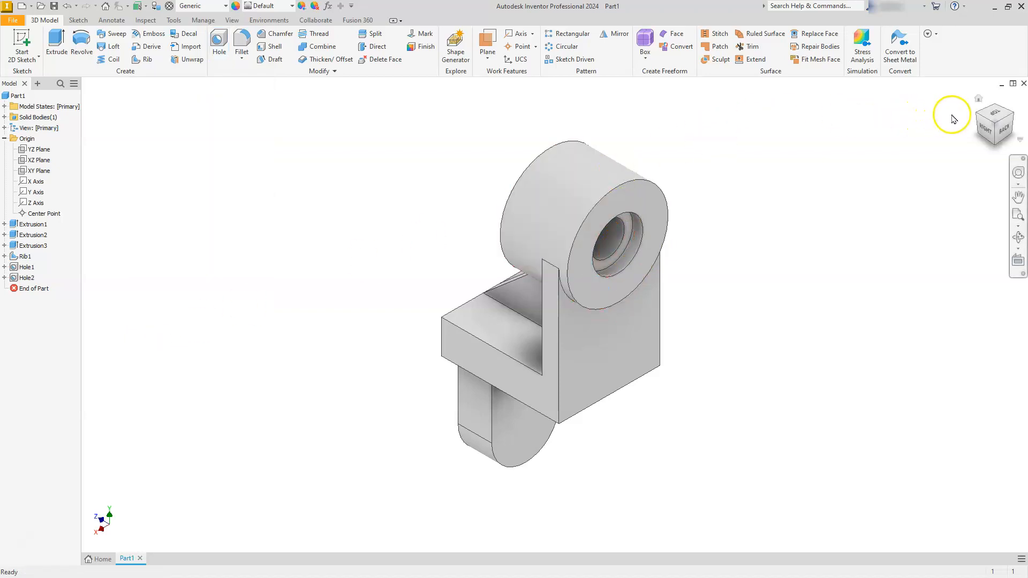
Create a plain 15 mm through-all hole in the lower leg, concentric with its rounded end.
{"action": "left_click", "coordinate": [979, 119]}
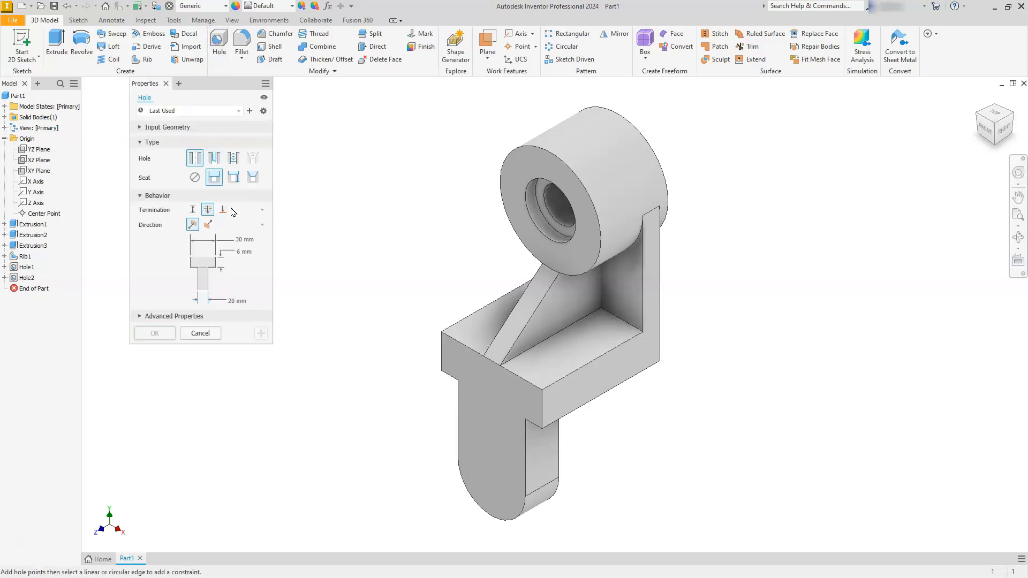
{"action": "left_click", "coordinate": [202, 177]}
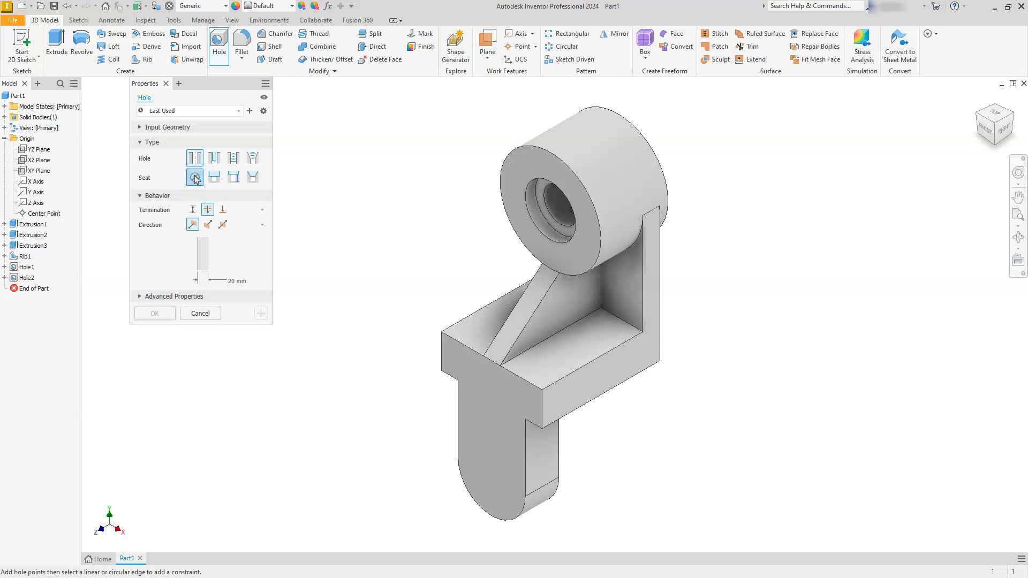
{"action": "left_click", "coordinate": [232, 282]}
{"action": "left_click", "coordinate": [496, 478]}
{"action": "left_click", "coordinate": [528, 497]}
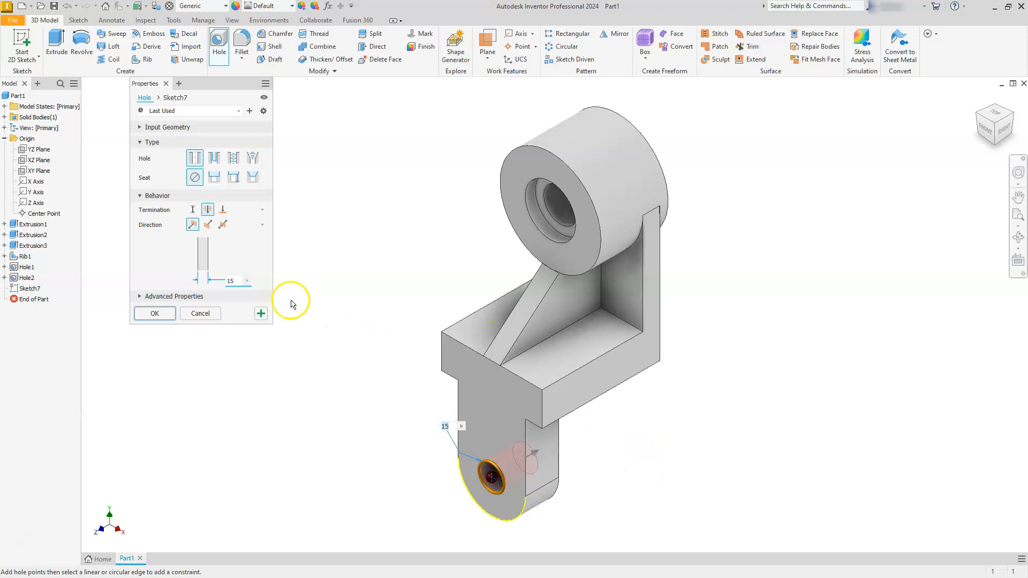
{"action": "left_click", "coordinate": [154, 314]}
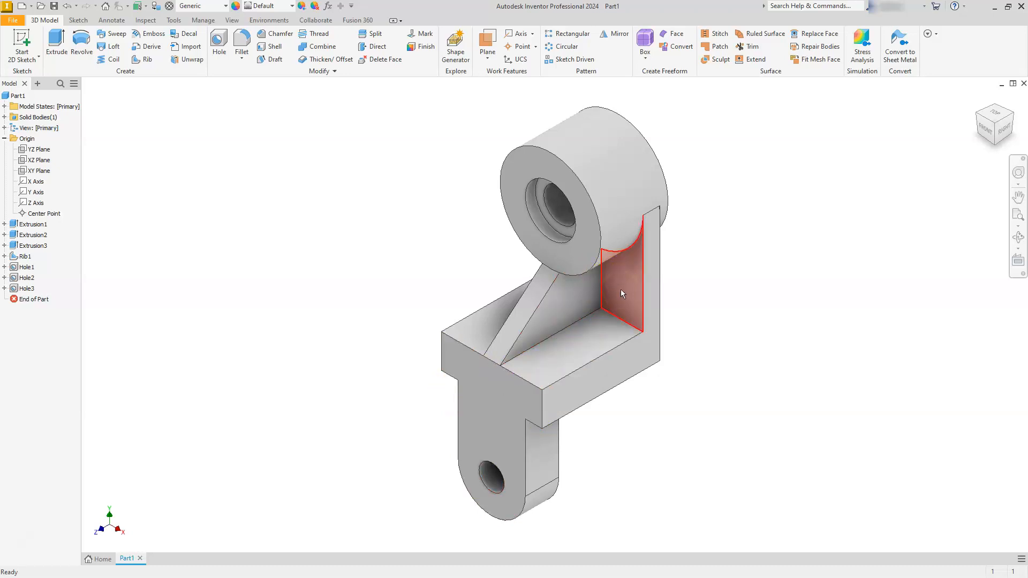
Apply a 10 mm fillet to the two inside edges where the sides of the lower leg meet the base's underside.
{"action": "left_click", "coordinate": [638, 311]}
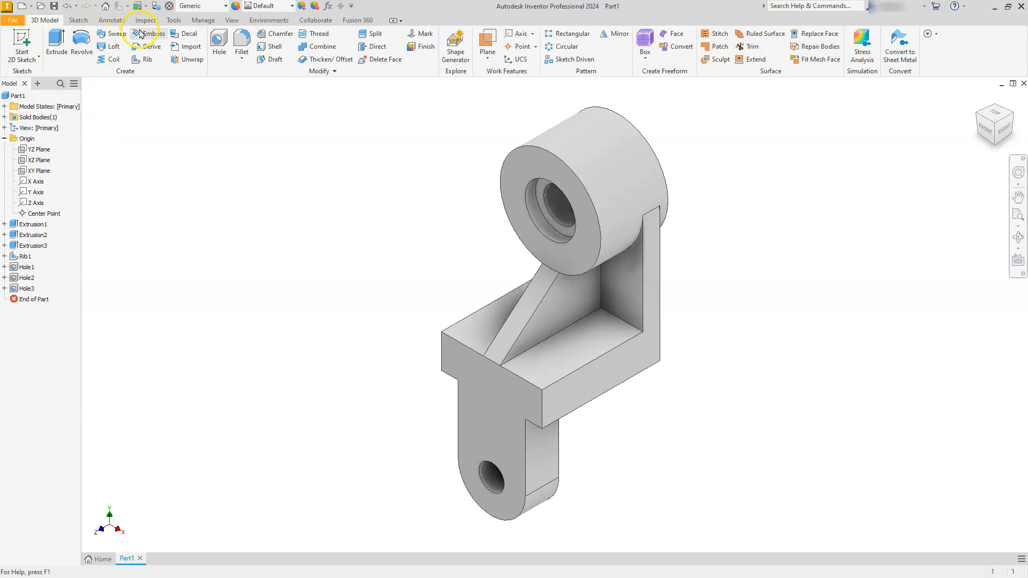
{"action": "left_click", "coordinate": [239, 41]}
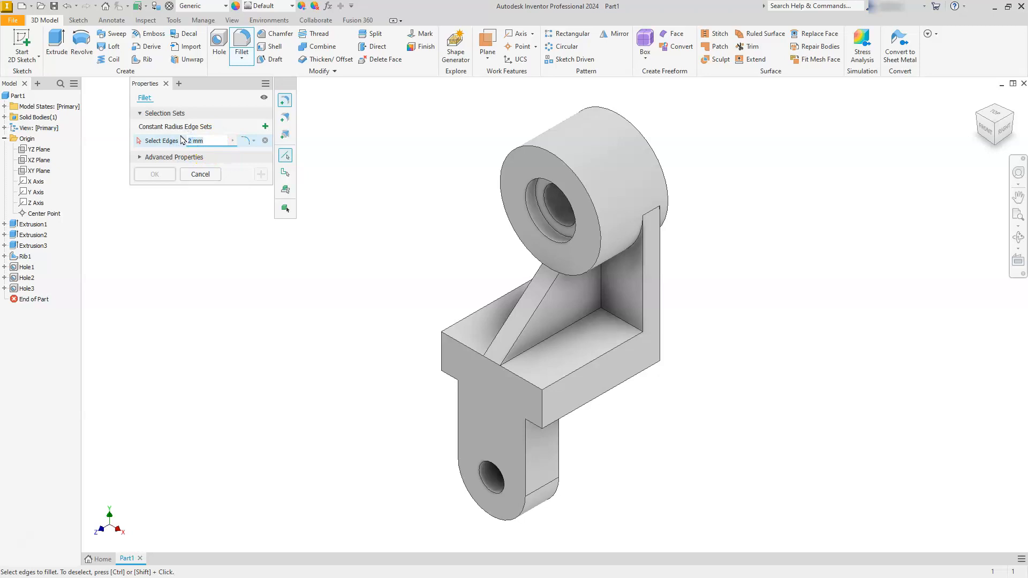
{"action": "type", "text": "10"}
{"action": "left_click", "coordinate": [197, 141]}
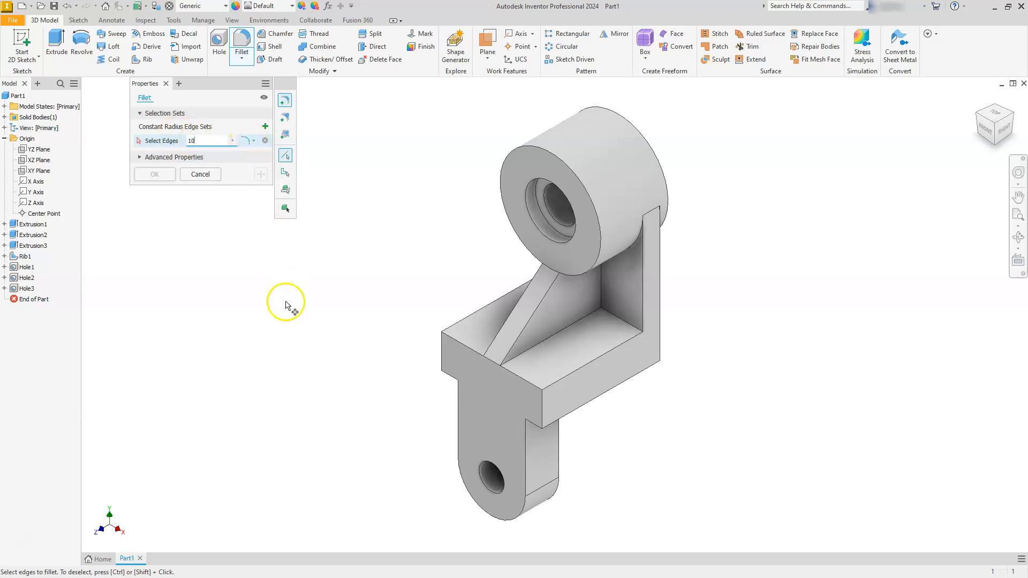
{"action": "left_click", "coordinate": [997, 146]}
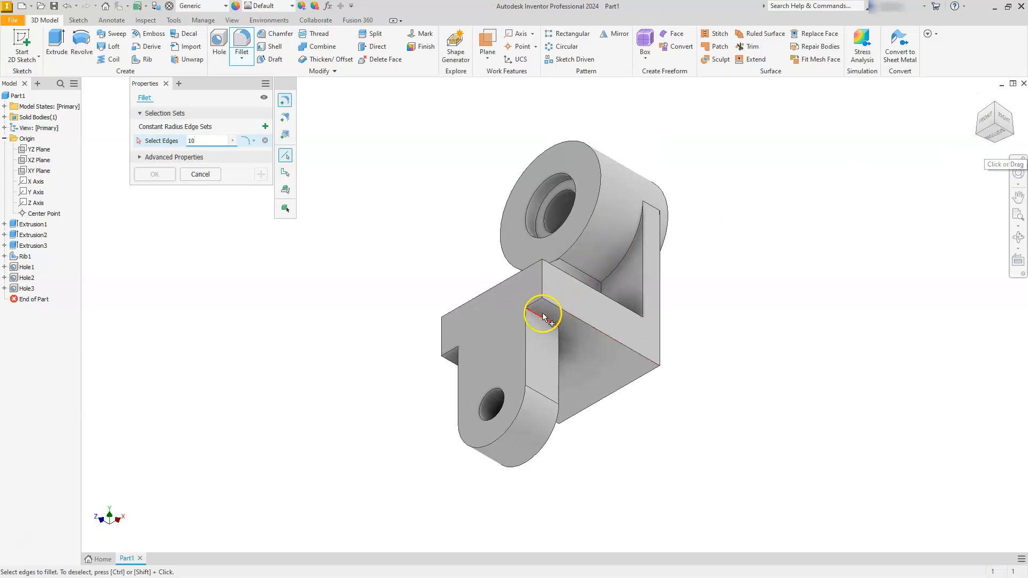
{"action": "left_click", "coordinate": [542, 317]}
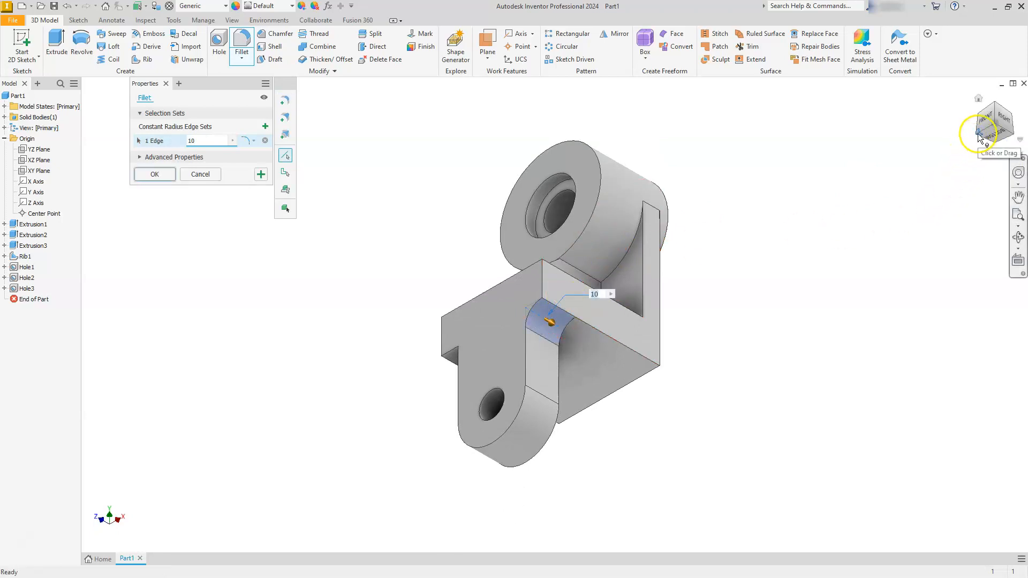
{"action": "left_click", "coordinate": [980, 138]}
{"action": "left_click", "coordinate": [556, 331]}
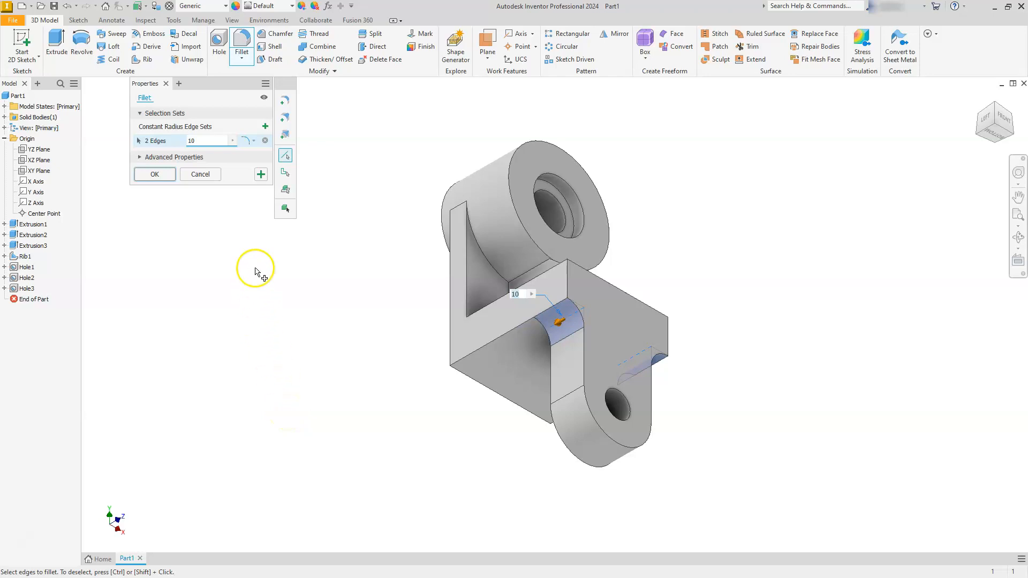
{"action": "left_click", "coordinate": [261, 175]}
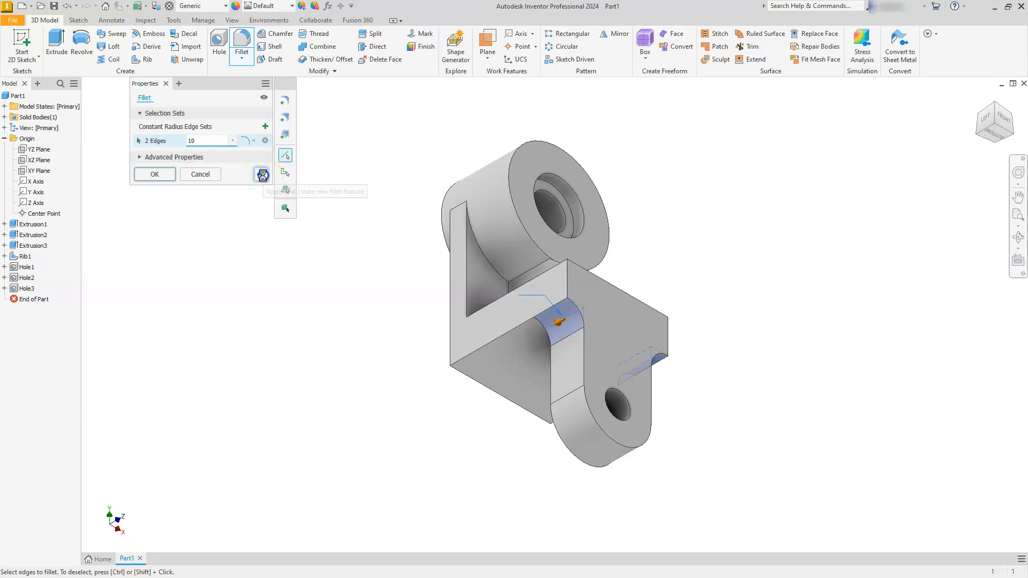
Apply a 3 mm fillet to the three curved edges where the cylinder meets the upright plate, two on its front face and one on its back.
{"action": "left_click", "coordinate": [155, 306]}
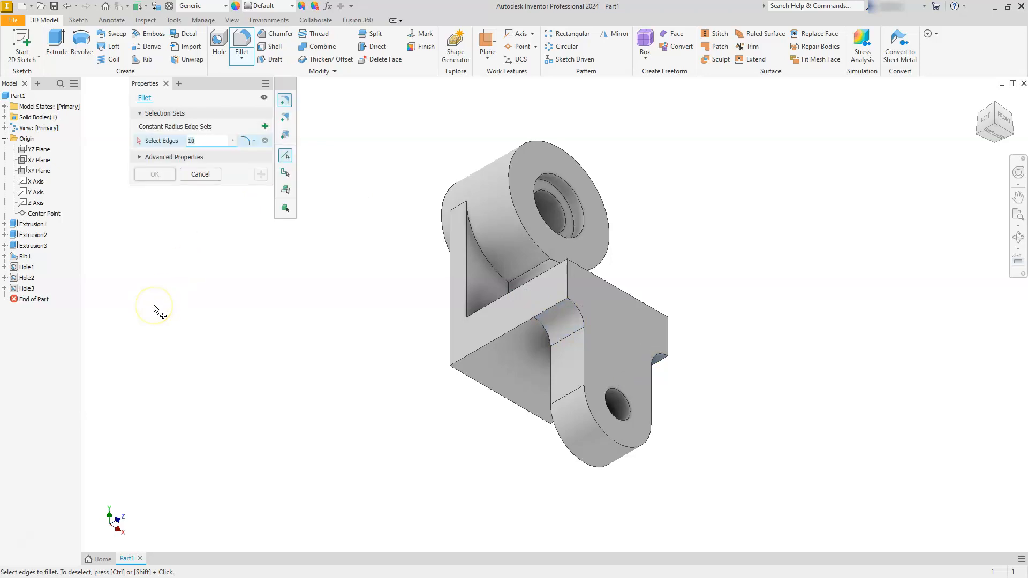
{"action": "left_click", "coordinate": [213, 136]}
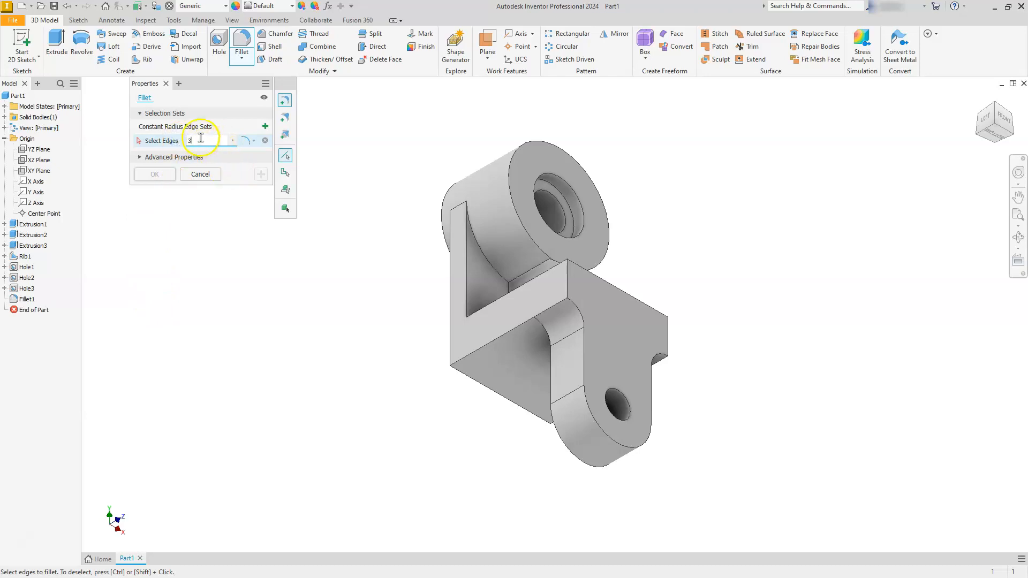
{"action": "left_click", "coordinate": [488, 262]}
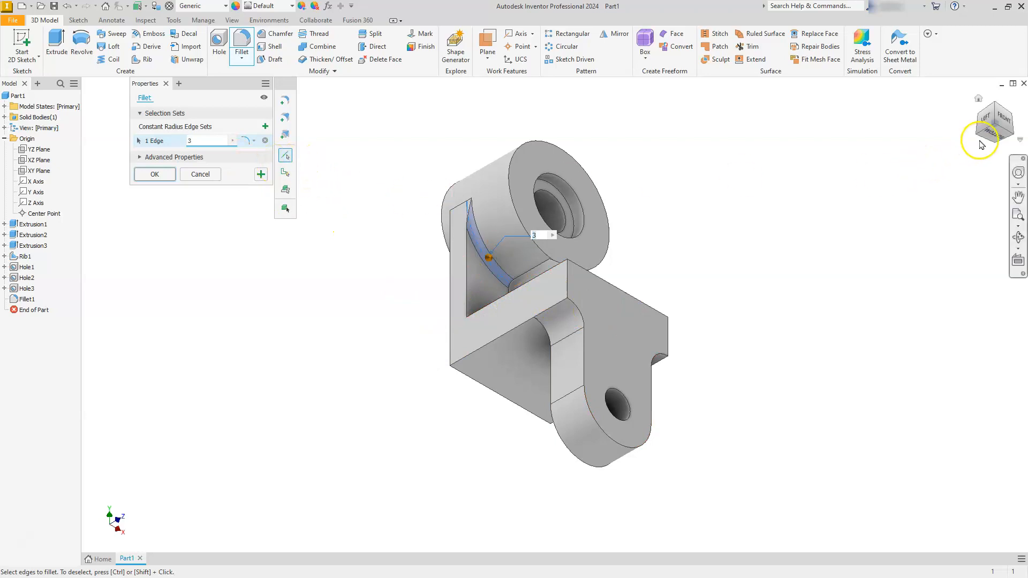
{"action": "left_click", "coordinate": [1013, 138]}
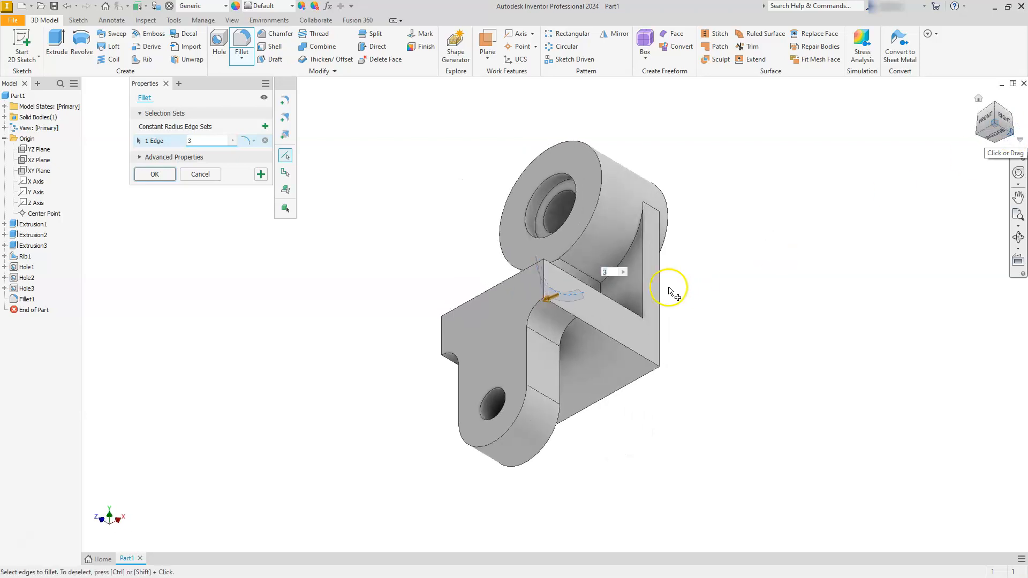
{"action": "left_click", "coordinate": [626, 254]}
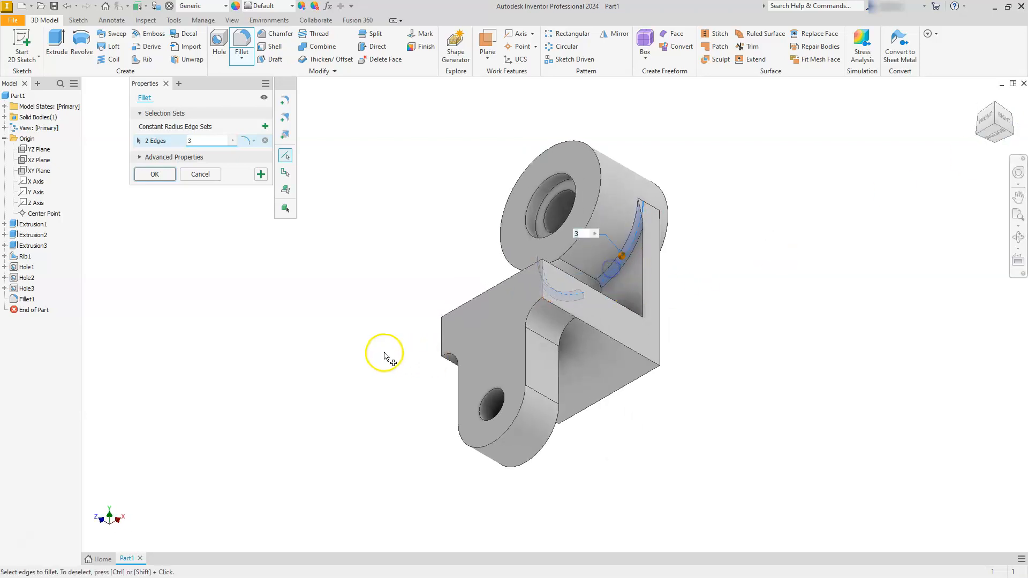
{"action": "left_click", "coordinate": [1016, 140]}
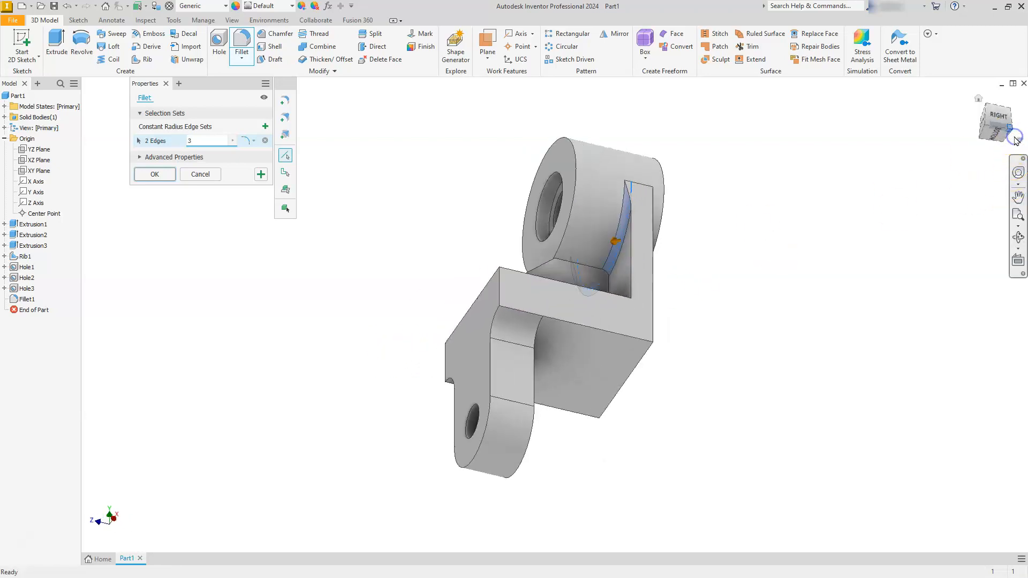
{"action": "left_click", "coordinate": [608, 239]}
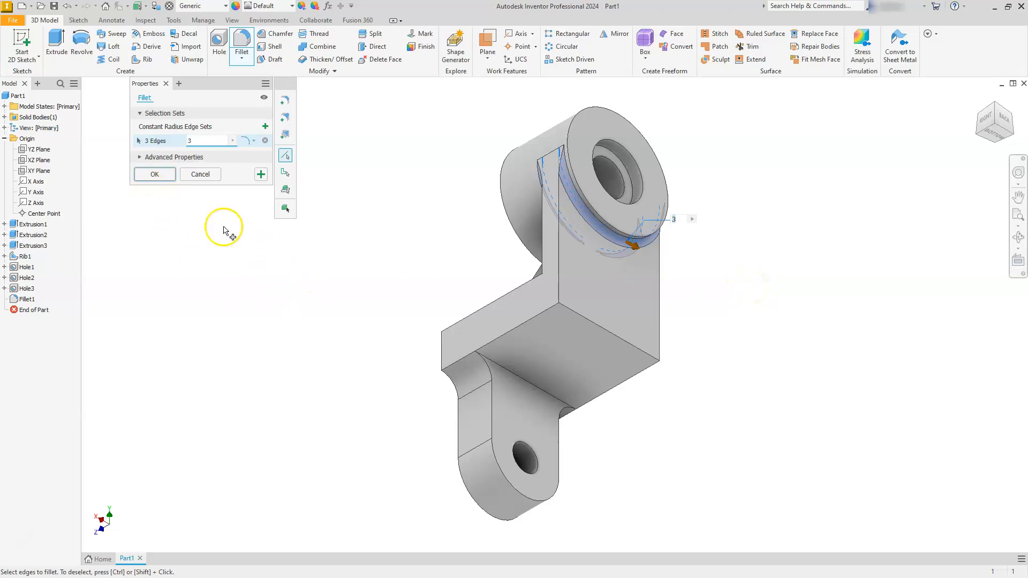
{"action": "left_click", "coordinate": [154, 175]}
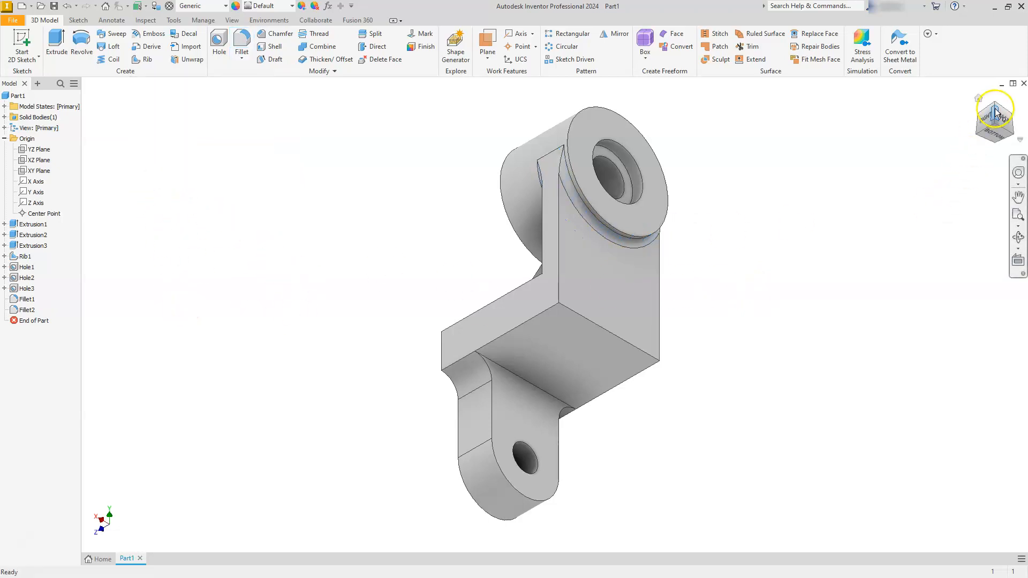
{"action": "left_click", "coordinate": [980, 100]}
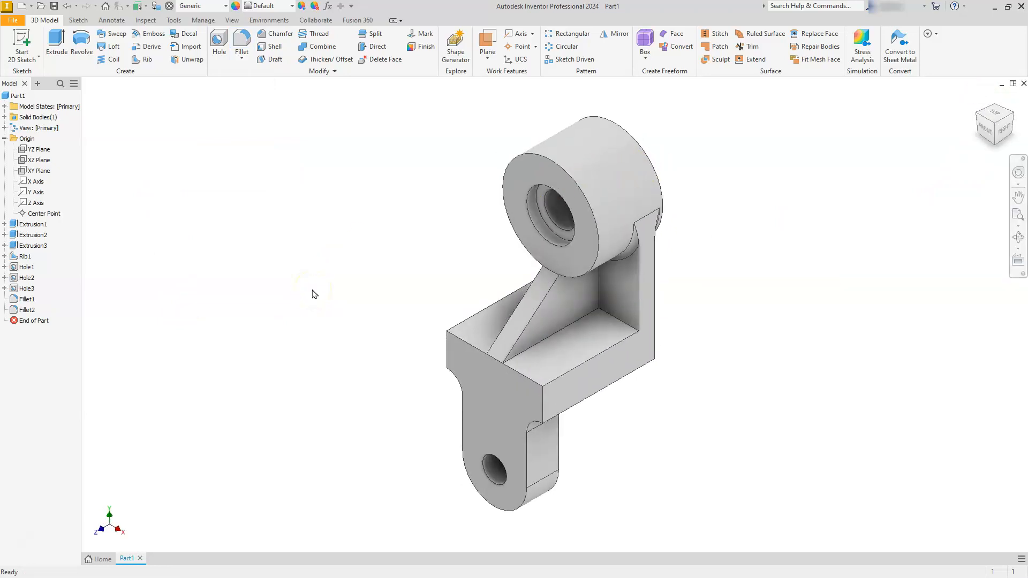
{"action": "left_click", "coordinate": [307, 291]}
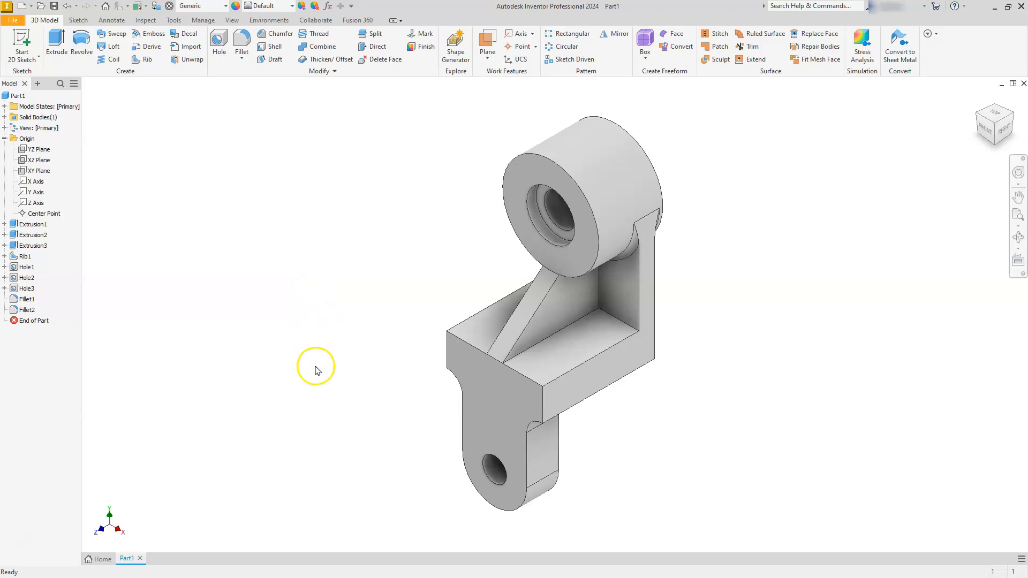